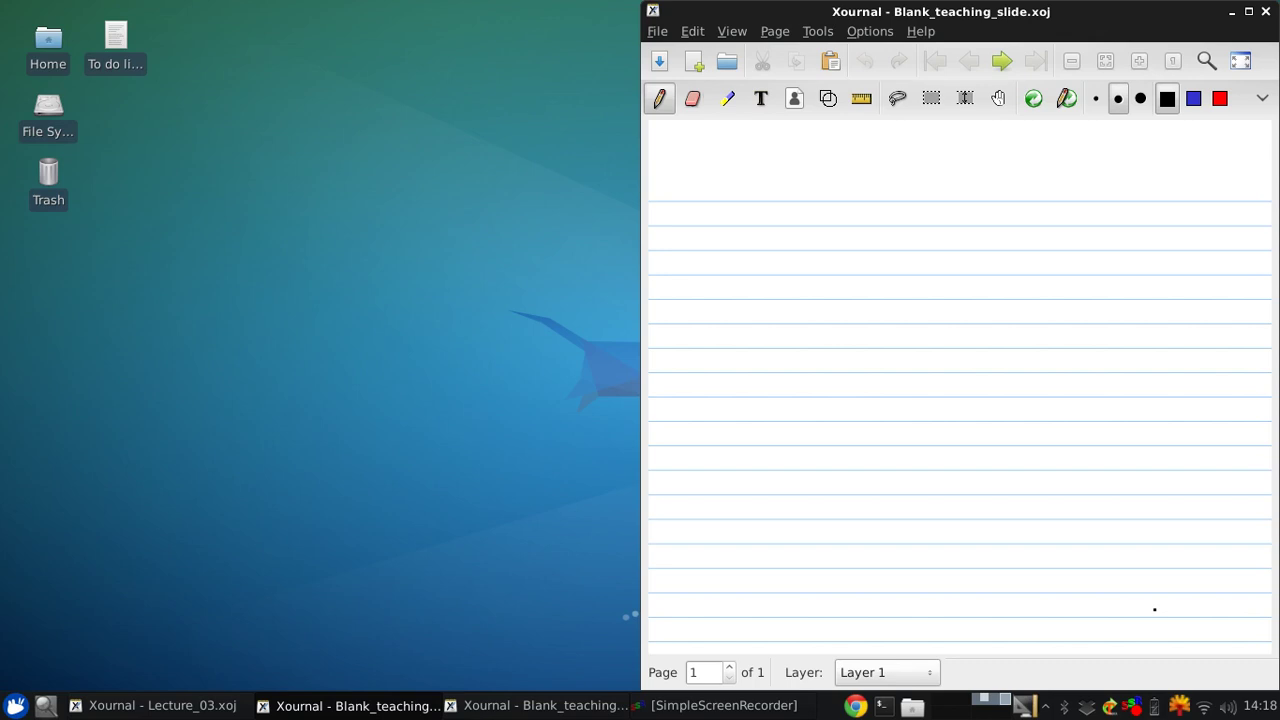
Step: Handwrite the first title line 'Review of fluid mechanics, vector calculus,'
mouse_move(675, 201)
left_mouse_down()
mouse_move(760, 186)
mouse_move(800, 200)
left_mouse_up()
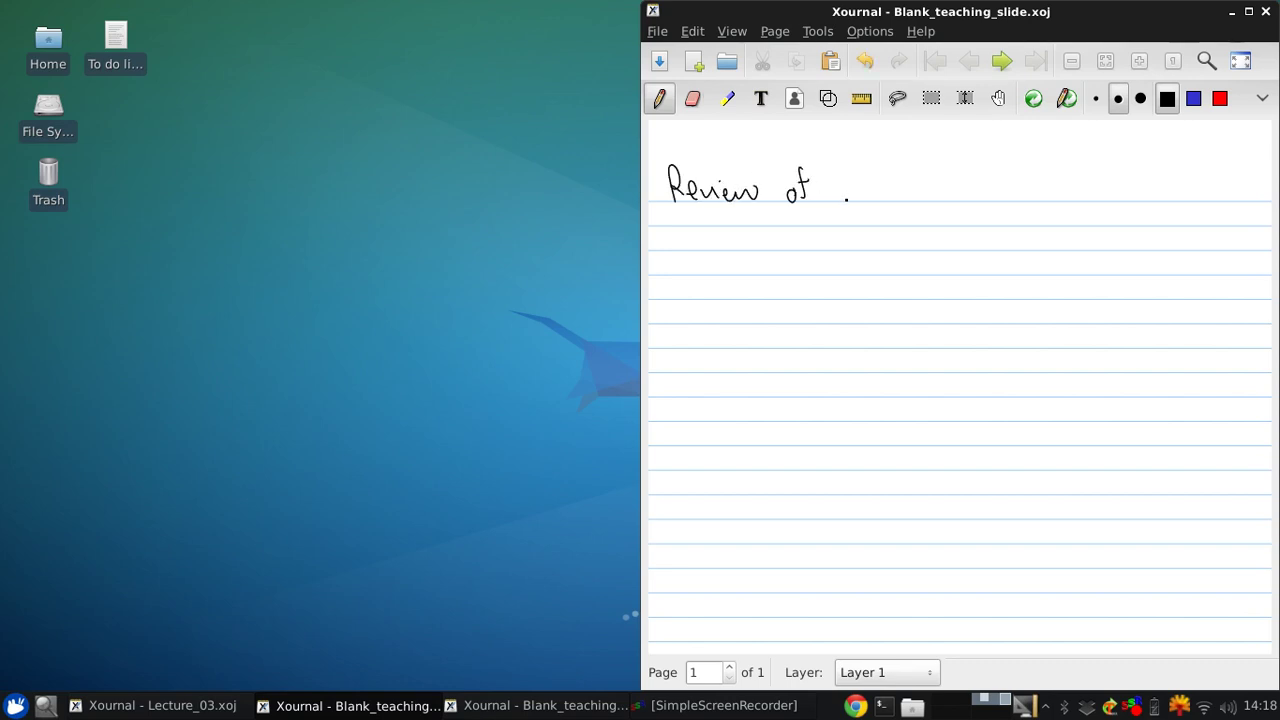
left_click_drag(850, 164, 842, 201)
left_click_drag(836, 186, 891, 199)
mouse_move(901, 188)
left_mouse_down()
mouse_move(905, 202)
mouse_move(952, 198)
left_mouse_up()
mouse_move(974, 188)
left_mouse_down()
mouse_move(966, 198)
mouse_move(988, 200)
left_mouse_up()
left_click_drag(998, 190, 1000, 200)
left_click_drag(1000, 196, 1015, 200)
mouse_move(1028, 189)
left_mouse_down()
mouse_move(1040, 215)
mouse_move(1082, 186)
left_mouse_up()
left_click_drag(1084, 192, 1100, 198)
mouse_move(1110, 170)
left_mouse_down()
mouse_move(1112, 200)
mouse_move(1166, 198)
left_mouse_up()
left_click(1166, 188)
left_click_drag(1182, 188, 1192, 196)
mouse_move(1200, 188)
left_mouse_down()
mouse_move(1196, 200)
mouse_move(1228, 198)
left_mouse_up()
left_click_drag(1230, 192, 1246, 196)
left_click_drag(1248, 198, 1257, 186)
Step: Write the second title line 'and differential equations'
mouse_move(694, 214)
left_mouse_down()
mouse_move(716, 226)
mouse_move(726, 206)
mouse_move(782, 228)
left_mouse_up()
mouse_move(786, 202)
left_mouse_down()
mouse_move(776, 222)
mouse_move(808, 214)
left_mouse_up()
left_click_drag(812, 222, 844, 214)
mouse_move(850, 200)
left_mouse_down()
mouse_move(848, 228)
mouse_move(874, 216)
left_mouse_up()
mouse_move(878, 222)
left_mouse_down()
mouse_move(884, 202)
mouse_move(932, 222)
mouse_move(928, 244)
mouse_move(946, 222)
left_mouse_up()
left_click_drag(946, 218, 966, 222)
mouse_move(968, 206)
left_mouse_down()
mouse_move(972, 224)
mouse_move(996, 220)
left_mouse_up()
left_click_drag(998, 218, 1014, 230)
Step: Underline the title with a straight ruled line across the page
left_click(861, 98)
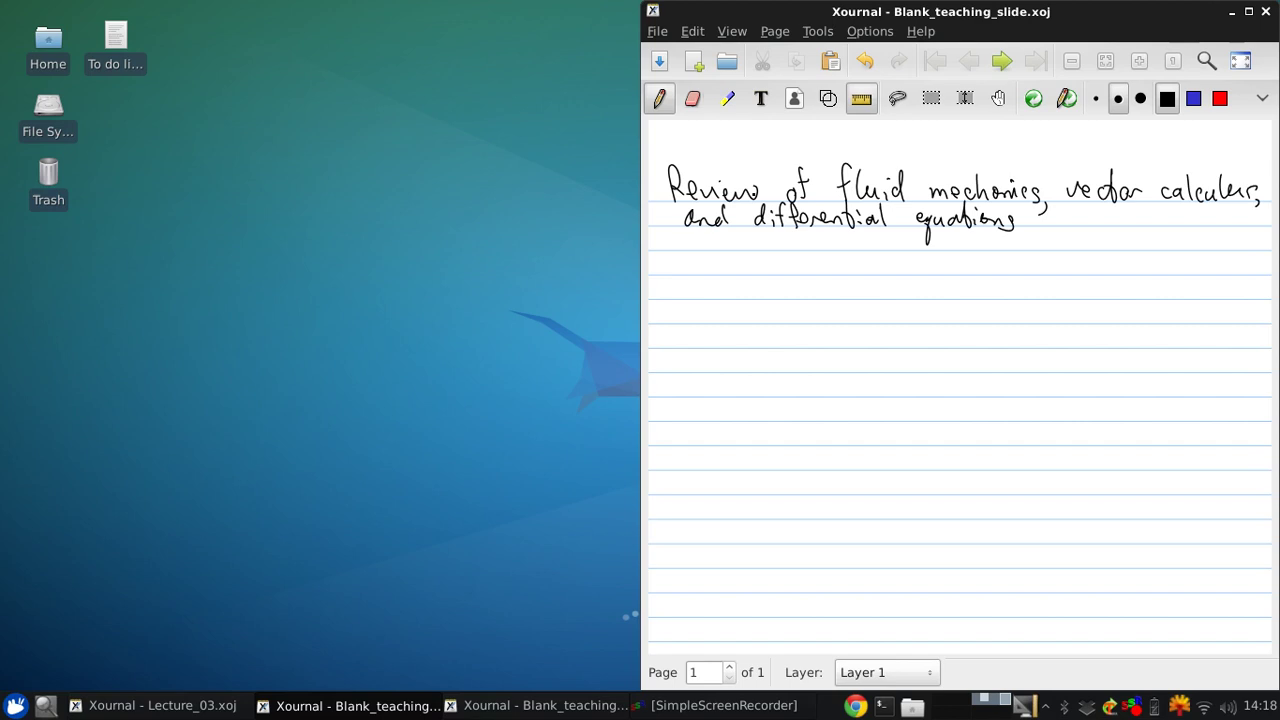
left_click_drag(662, 250, 1254, 250)
left_click(861, 98)
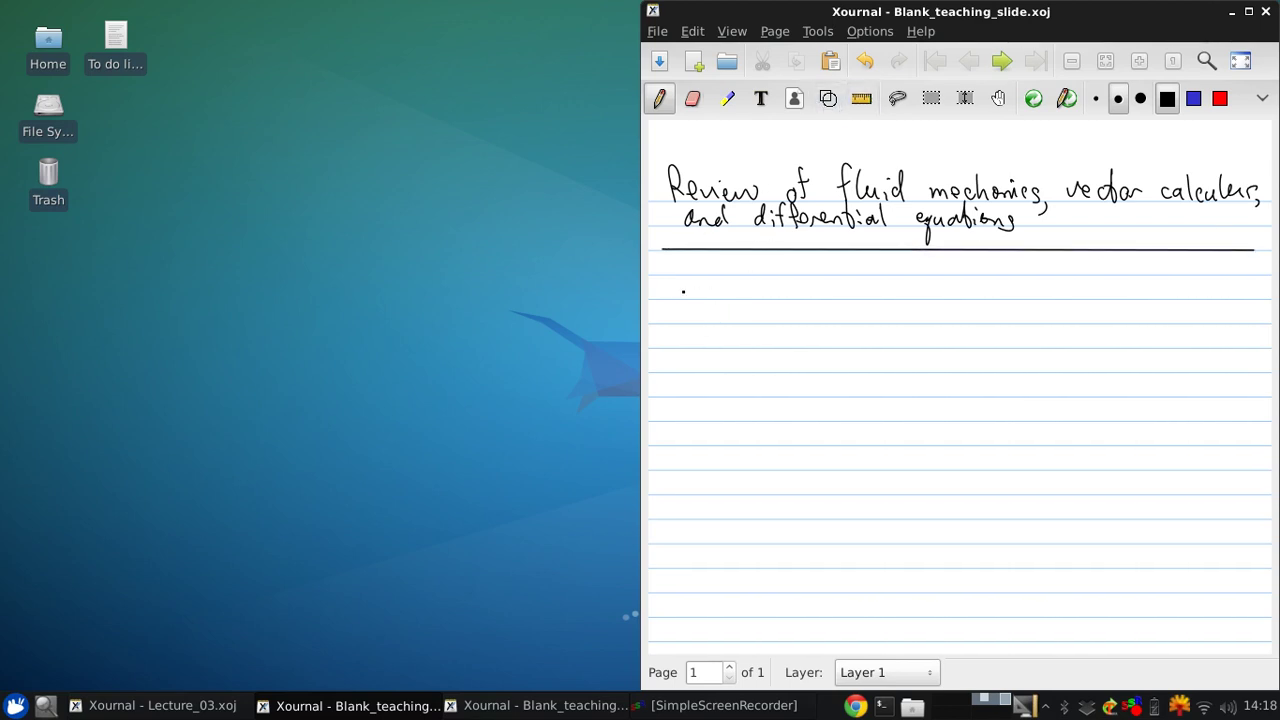
Step: Write the dashed bullet heading 'Key takeaways from 2nd year fluids:'
left_click_drag(673, 292, 686, 292)
mouse_move(694, 277)
left_mouse_down()
mouse_move(694, 299)
mouse_move(705, 297)
left_mouse_up()
left_click_drag(708, 292, 727, 321)
mouse_move(764, 277)
left_mouse_down()
mouse_move(760, 298)
mouse_move(830, 296)
left_mouse_up()
mouse_move(826, 288)
left_mouse_down()
mouse_move(830, 314)
mouse_move(834, 297)
mouse_move(890, 289)
left_mouse_up()
left_click_drag(888, 298, 984, 282)
mouse_move(990, 268)
left_mouse_down()
mouse_move(984, 284)
mouse_move(1018, 296)
mouse_move(1014, 314)
left_mouse_up()
mouse_move(1018, 294)
left_mouse_down()
mouse_move(1074, 300)
mouse_move(1086, 285)
left_mouse_up()
mouse_move(1088, 278)
left_mouse_down()
mouse_move(1094, 296)
mouse_move(1114, 298)
left_mouse_up()
left_click_drag(1118, 290, 1122, 278)
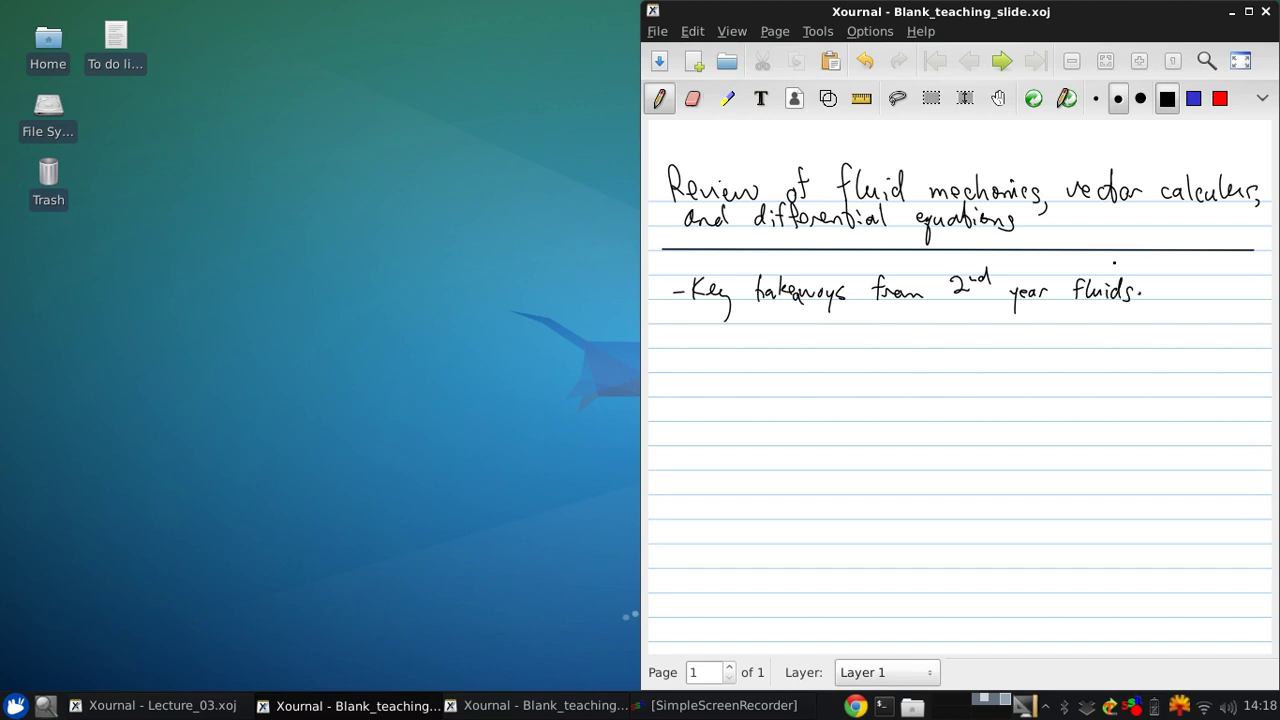
left_click(1141, 285)
Step: Note that forces are exerted by fluids by two means: 1) pressure, 2) shear stress
left_click_drag(744, 318, 742, 352)
mouse_move(735, 340)
left_mouse_down()
mouse_move(848, 352)
mouse_move(940, 334)
mouse_move(1008, 342)
mouse_move(1020, 360)
left_mouse_up()
left_click(889, 346)
mouse_move(1046, 318)
left_mouse_down()
mouse_move(1056, 340)
mouse_move(1088, 330)
mouse_move(1100, 345)
mouse_move(1144, 346)
mouse_move(1166, 322)
mouse_move(1186, 342)
mouse_move(1201, 327)
mouse_move(1240, 350)
left_mouse_up()
mouse_move(744, 358)
left_mouse_down()
mouse_move(757, 385)
mouse_move(792, 366)
mouse_move(975, 366)
left_mouse_up()
mouse_move(795, 396)
left_mouse_down()
mouse_move(798, 419)
mouse_move(820, 430)
mouse_move(840, 412)
mouse_move(908, 418)
left_mouse_up()
mouse_move(778, 436)
left_mouse_down()
mouse_move(790, 454)
mouse_move(892, 456)
left_mouse_up()
left_click_drag(894, 446, 934, 450)
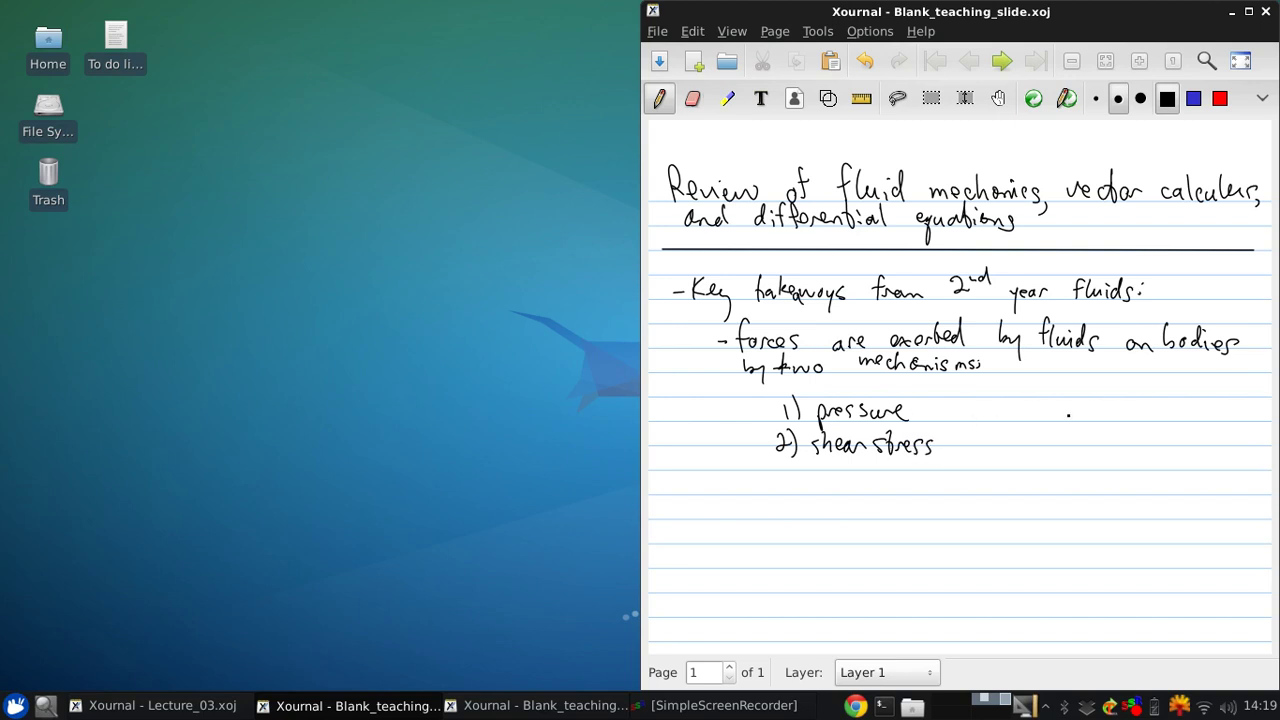
Step: Sketch a curved surface with a pressure arrow labelled P and a shear arrow labelled τ
left_click_drag(1143, 423, 1056, 440)
mouse_move(1076, 384)
left_mouse_down()
mouse_move(1092, 412)
mouse_move(1091, 390)
left_mouse_up()
left_click(1035, 438)
left_click_drag(1094, 412, 1125, 401)
left_click_drag(1140, 396, 1165, 391)
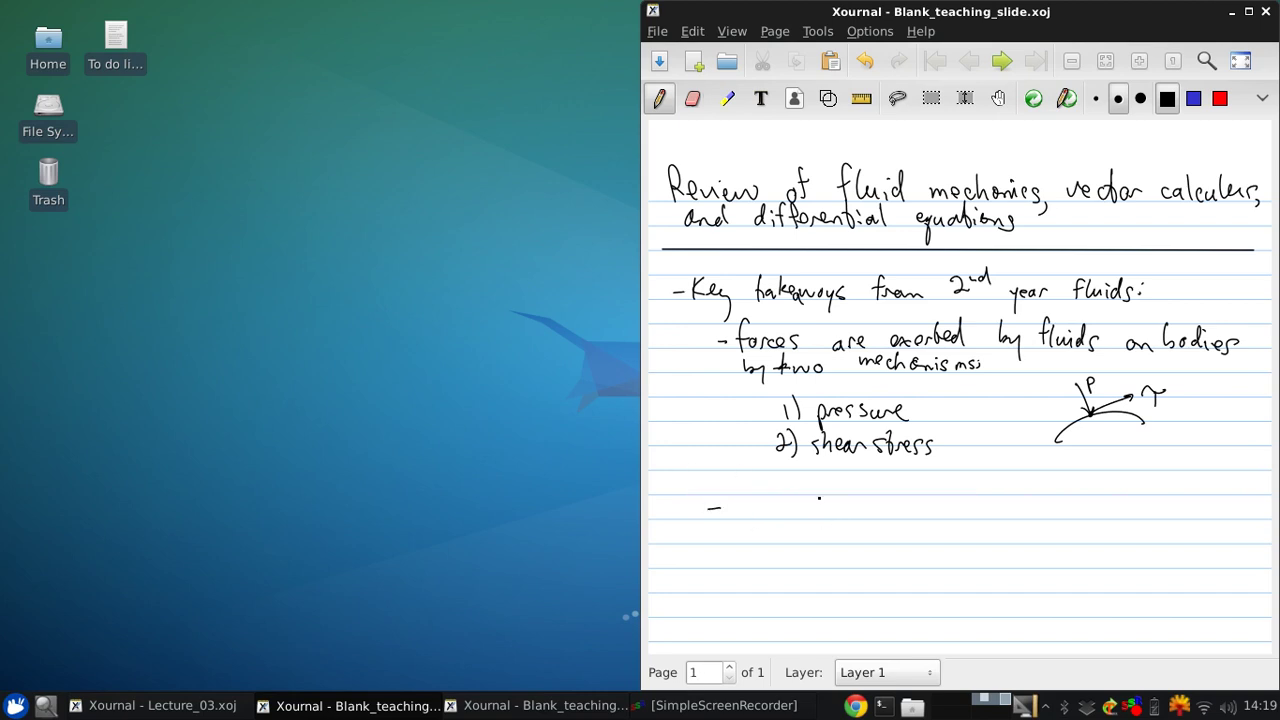
Step: Write the bullet 'apply the momentum equation to determine forces on a control volume'
mouse_move(741, 511)
left_mouse_down()
mouse_move(788, 515)
mouse_move(790, 534)
mouse_move(830, 509)
left_mouse_up()
mouse_move(833, 500)
left_mouse_down()
mouse_move(840, 520)
mouse_move(884, 518)
left_mouse_up()
mouse_move(890, 508)
left_mouse_down()
mouse_move(996, 512)
mouse_move(1000, 534)
left_mouse_up()
left_click_drag(1006, 512, 1104, 522)
left_click_drag(1098, 512, 1150, 518)
left_click_drag(1150, 512, 1164, 518)
left_click_drag(1158, 506, 1230, 508)
mouse_move(736, 518)
left_mouse_down()
mouse_move(732, 546)
mouse_move(744, 528)
left_mouse_up()
left_click_drag(746, 532, 776, 540)
mouse_move(786, 530)
left_mouse_down()
mouse_move(856, 546)
mouse_move(1084, 538)
left_mouse_up()
left_click(1090, 537)
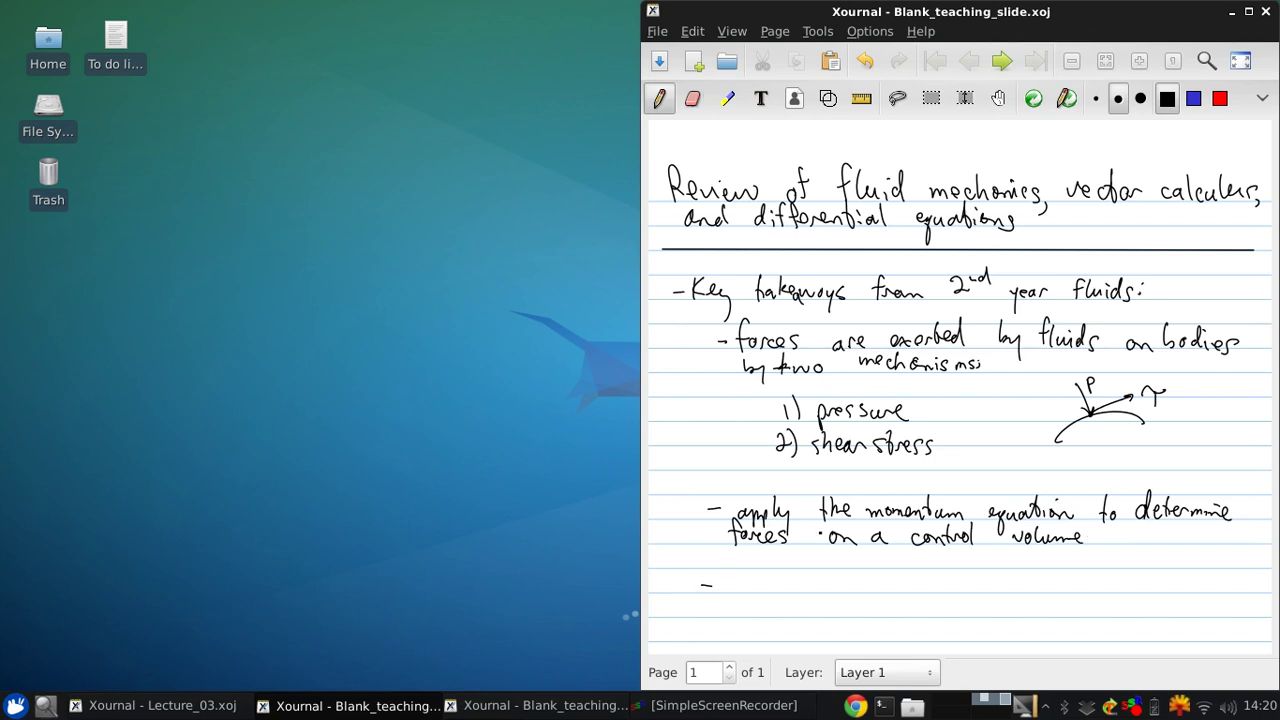
Step: Add the bullet 'apply continuity & Bernoulli's equations' and snap the window to the left half
mouse_move(728, 586)
left_mouse_down()
mouse_move(750, 600)
mouse_move(768, 582)
mouse_move(776, 606)
mouse_move(892, 584)
mouse_move(916, 608)
mouse_move(964, 576)
mouse_move(996, 598)
mouse_move(1078, 592)
left_mouse_up()
mouse_move(1083, 578)
left_mouse_down()
mouse_move(1094, 594)
mouse_move(1134, 588)
left_mouse_up()
left_click_drag(1140, 582, 1140, 608)
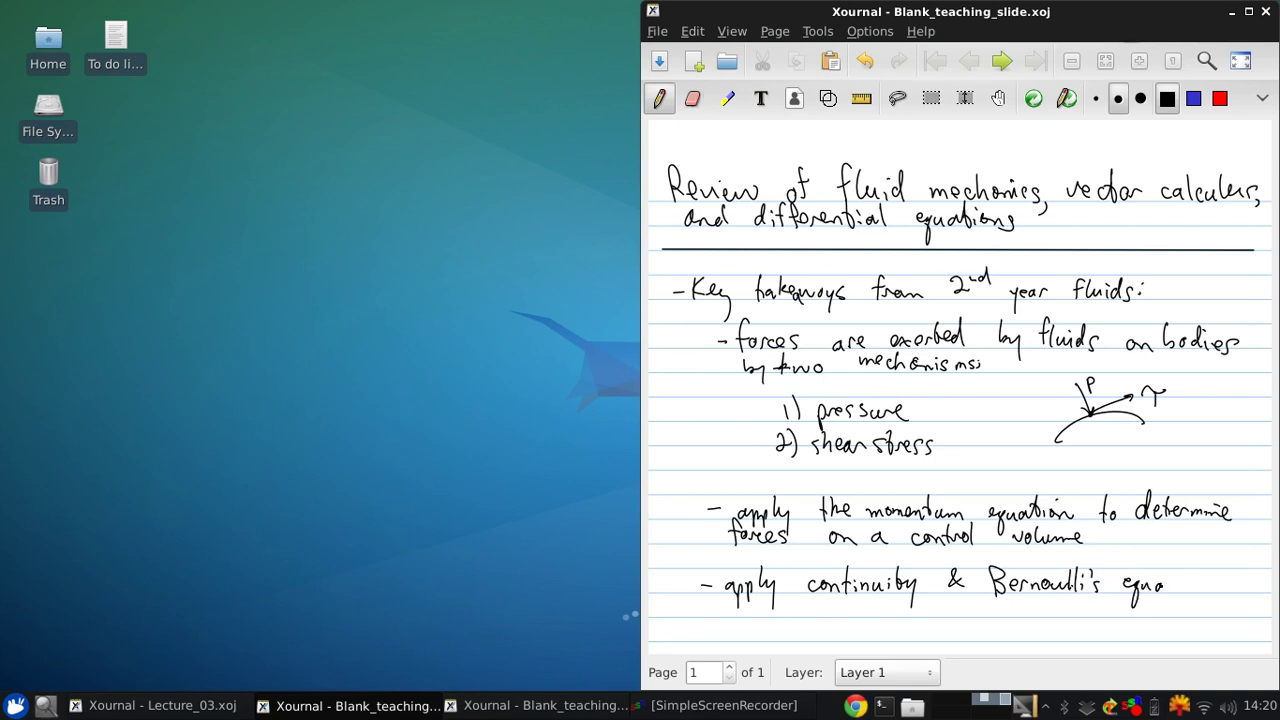
mouse_move(1166, 566)
left_mouse_down()
mouse_move(1176, 590)
mouse_move(1220, 594)
left_mouse_up()
left_click_drag(733, 14, 4, 64)
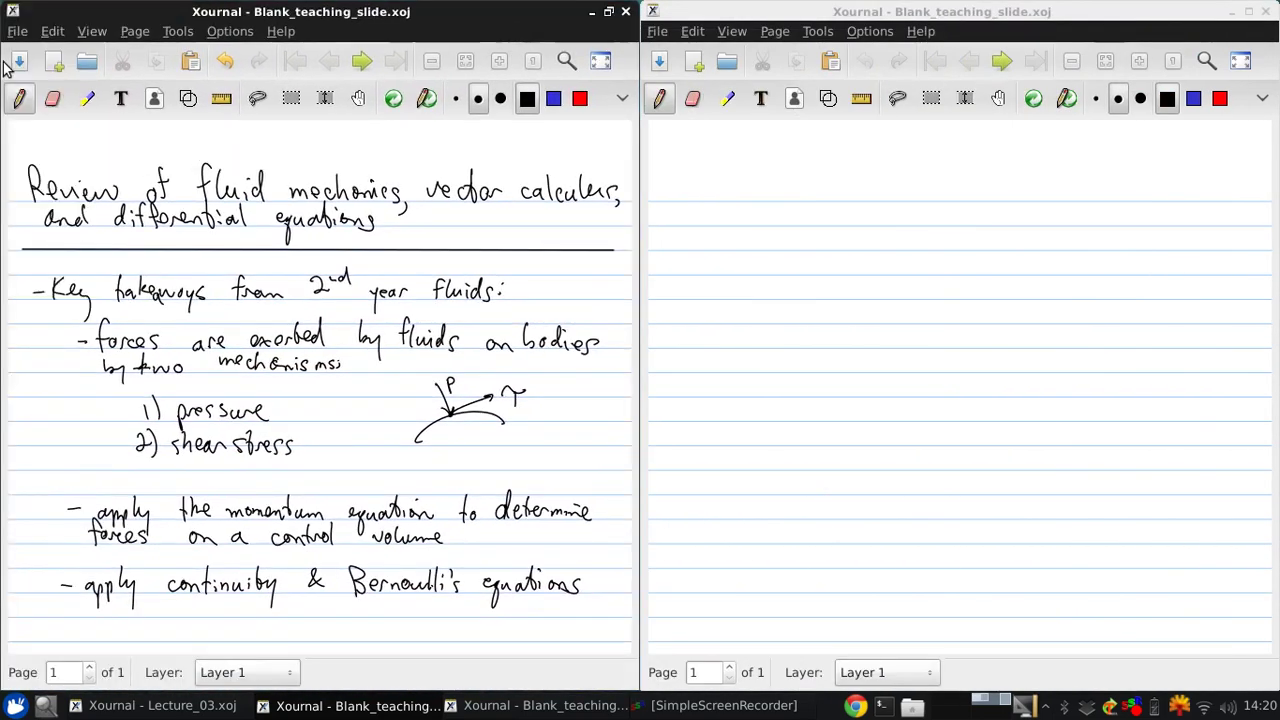
Step: On the blank right-hand page, write the bullet '- Perform dimensional analysis'
left_click(700, 22)
left_click_drag(690, 219, 719, 230)
left_click_drag(716, 200, 733, 221)
mouse_move(741, 213)
left_mouse_down()
mouse_move(736, 225)
mouse_move(772, 214)
mouse_move(830, 226)
left_mouse_up()
left_click_drag(834, 218, 886, 225)
left_click_drag(898, 216, 1036, 226)
left_click_drag(1038, 216, 1046, 228)
left_click(796, 222)
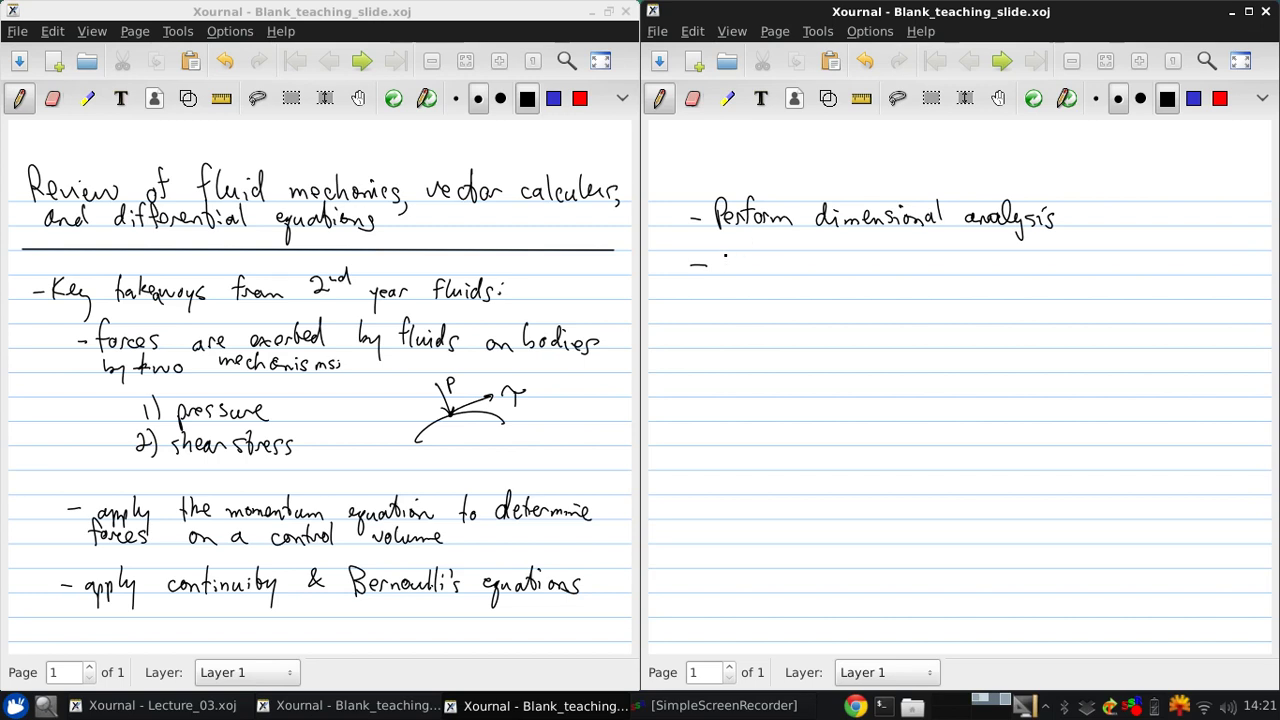
Step: Add the second bullet 'Fluid statics'
left_click_drag(725, 255, 727, 274)
mouse_move(726, 256)
left_mouse_down()
mouse_move(740, 253)
mouse_move(746, 270)
left_mouse_up()
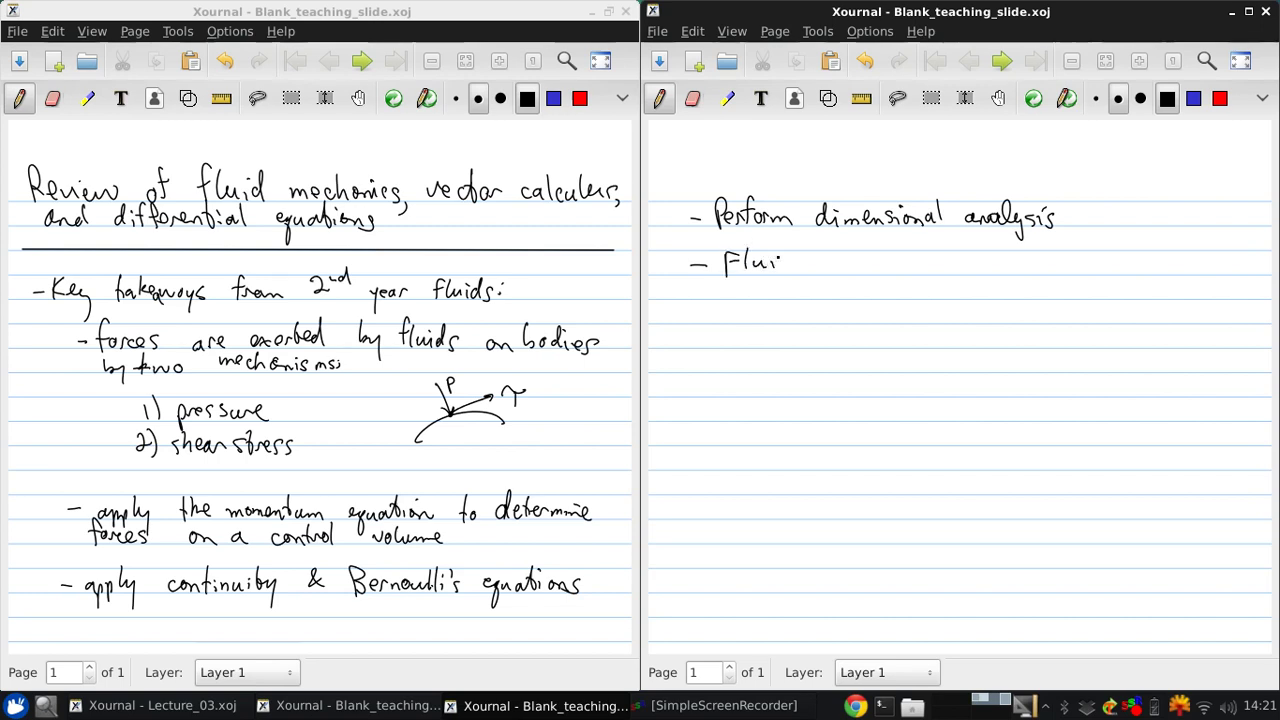
mouse_move(768, 254)
left_mouse_down()
mouse_move(770, 266)
mouse_move(834, 274)
left_mouse_up()
left_click_drag(826, 262, 850, 274)
mouse_move(856, 250)
left_mouse_down()
mouse_move(856, 274)
mouse_move(868, 273)
left_mouse_up()
left_click_drag(886, 258, 874, 273)
left_click(857, 238)
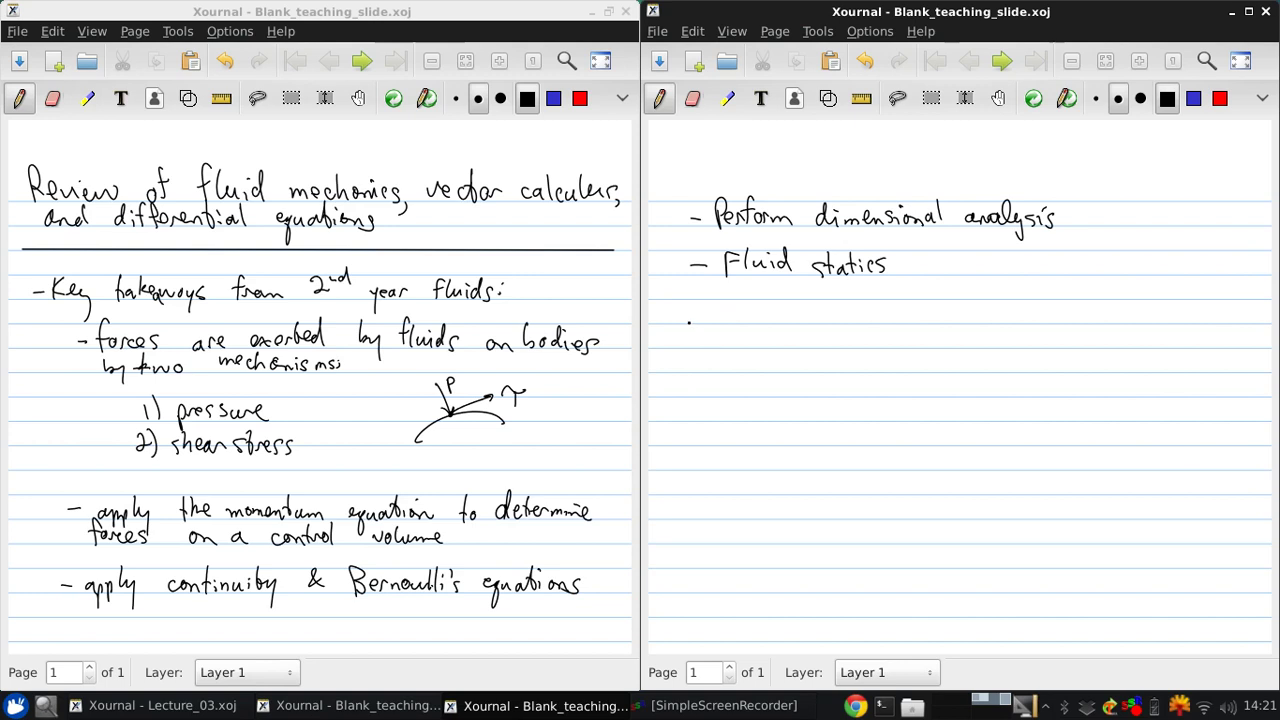
Step: Write the heading 'Topics to review' below the bullets
left_click_drag(666, 302, 696, 302)
left_click_drag(685, 304, 684, 324)
left_click_drag(696, 313, 781, 323)
left_click_drag(774, 311, 872, 312)
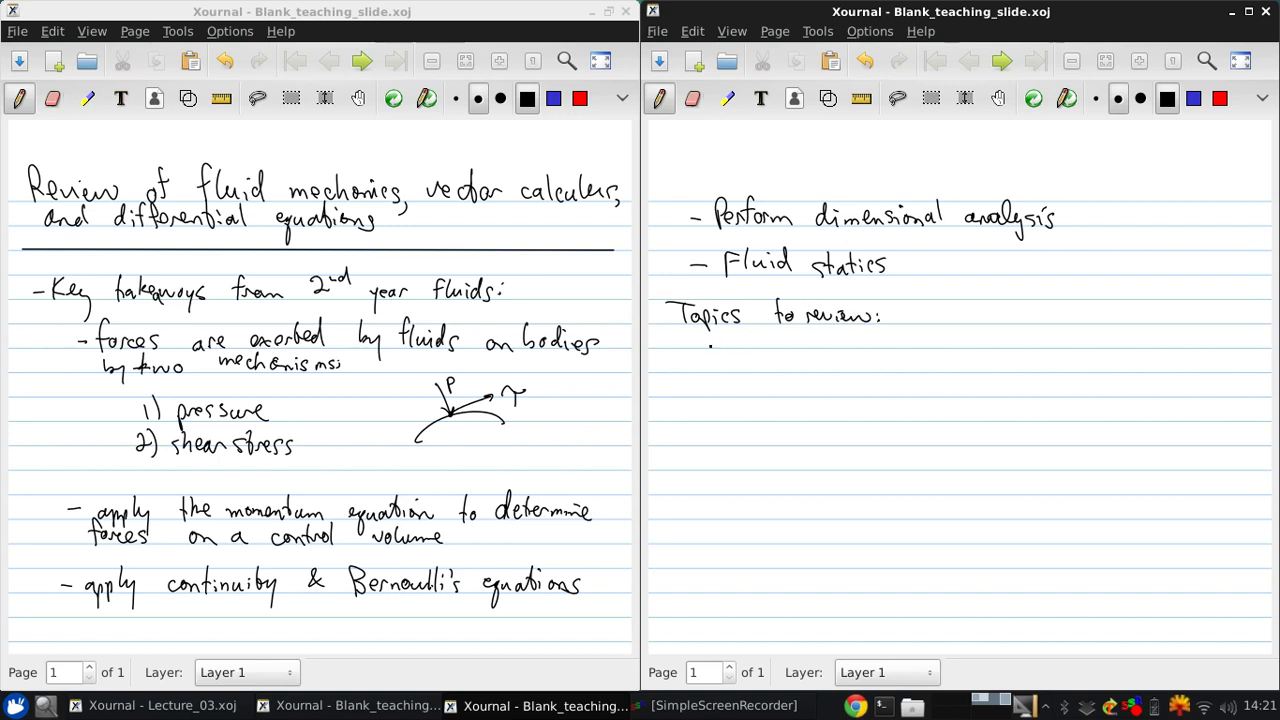
Step: Write item (1) 'Dimensional analysis & flow similarity'
left_click_drag(686, 354, 684, 371)
left_click_drag(698, 353, 699, 371)
mouse_move(706, 349)
left_mouse_down()
mouse_move(710, 378)
mouse_move(906, 370)
mouse_move(920, 352)
mouse_move(928, 386)
mouse_move(946, 372)
mouse_move(1022, 374)
left_mouse_up()
left_click(980, 353)
left_click_drag(1020, 359, 1038, 372)
left_click_drag(1052, 362, 1184, 372)
left_click_drag(1176, 364, 1218, 378)
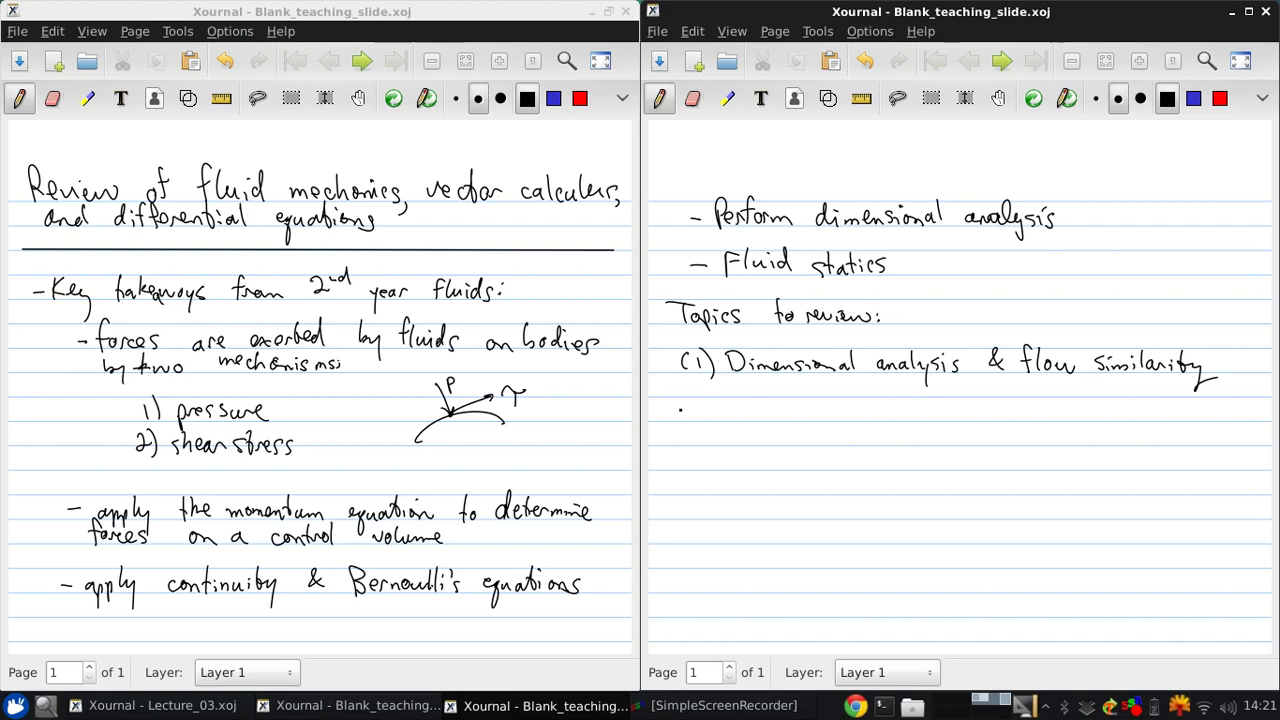
Step: Write item (2) 'Fluid statics (buoyancy)'
mouse_move(687, 399)
left_mouse_down()
mouse_move(684, 419)
mouse_move(709, 411)
mouse_move(734, 442)
mouse_move(698, 398)
left_mouse_up()
key("ctrl+shift+p")
left_click_drag(731, 376, 731, 396)
left_click_drag(729, 378, 768, 396)
mouse_move(774, 388)
left_mouse_down()
mouse_move(780, 374)
mouse_move(813, 396)
left_mouse_up()
left_click_drag(808, 386, 833, 396)
left_click_drag(828, 385, 838, 384)
left_click_drag(840, 389, 846, 397)
mouse_move(855, 388)
left_mouse_down()
mouse_move(883, 398)
mouse_move(930, 385)
mouse_move(944, 410)
mouse_move(991, 402)
left_mouse_up()
mouse_move(687, 402)
left_mouse_down()
mouse_move(682, 418)
mouse_move(702, 418)
left_mouse_up()
Step: Write item (3) 'Types of flow'
left_click_drag(709, 401, 712, 425)
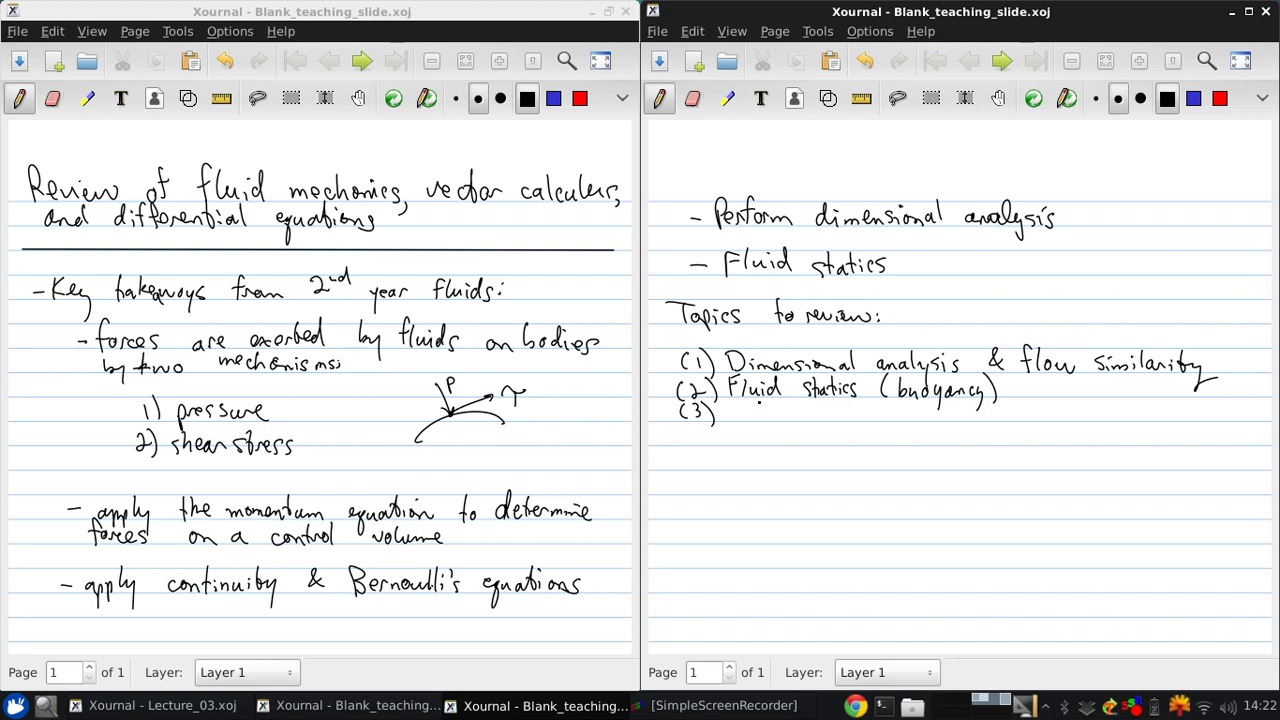
left_click_drag(728, 403, 746, 401)
left_click_drag(738, 403, 750, 436)
mouse_move(756, 412)
left_mouse_down()
mouse_move(760, 432)
mouse_move(823, 413)
mouse_move(826, 424)
left_mouse_up()
left_click_drag(820, 413, 849, 422)
left_click_drag(844, 412, 860, 425)
mouse_move(871, 414)
left_mouse_down()
mouse_move(868, 425)
mouse_move(898, 411)
left_mouse_up()
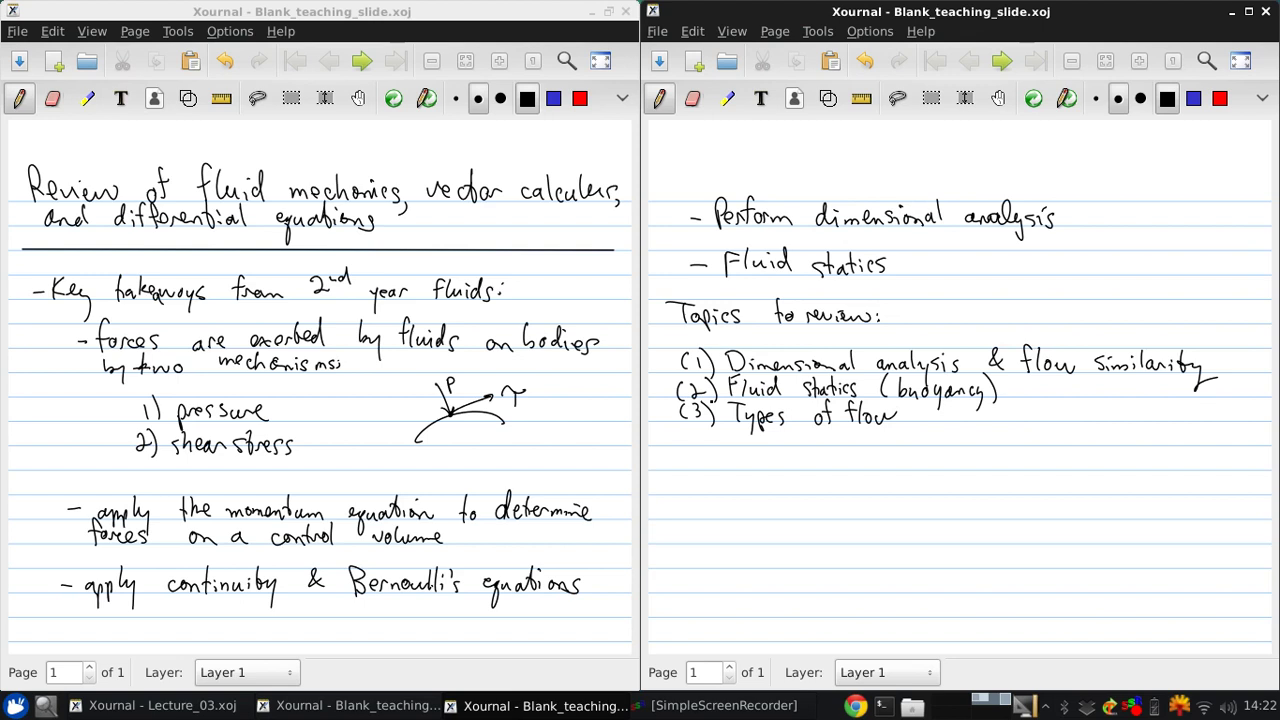
Step: Write item (4) 'Boundary layers' and the number (5) below it
mouse_move(685, 421)
left_mouse_down()
mouse_move(680, 449)
mouse_move(699, 437)
left_mouse_up()
mouse_move(701, 428)
left_mouse_down()
mouse_move(707, 452)
mouse_move(780, 446)
mouse_move(800, 428)
mouse_move(800, 447)
left_mouse_up()
mouse_move(812, 434)
left_mouse_down()
mouse_move(834, 463)
mouse_move(864, 448)
left_mouse_up()
mouse_move(870, 438)
left_mouse_down()
mouse_move(886, 462)
mouse_move(898, 442)
left_mouse_up()
left_click_drag(898, 438, 912, 446)
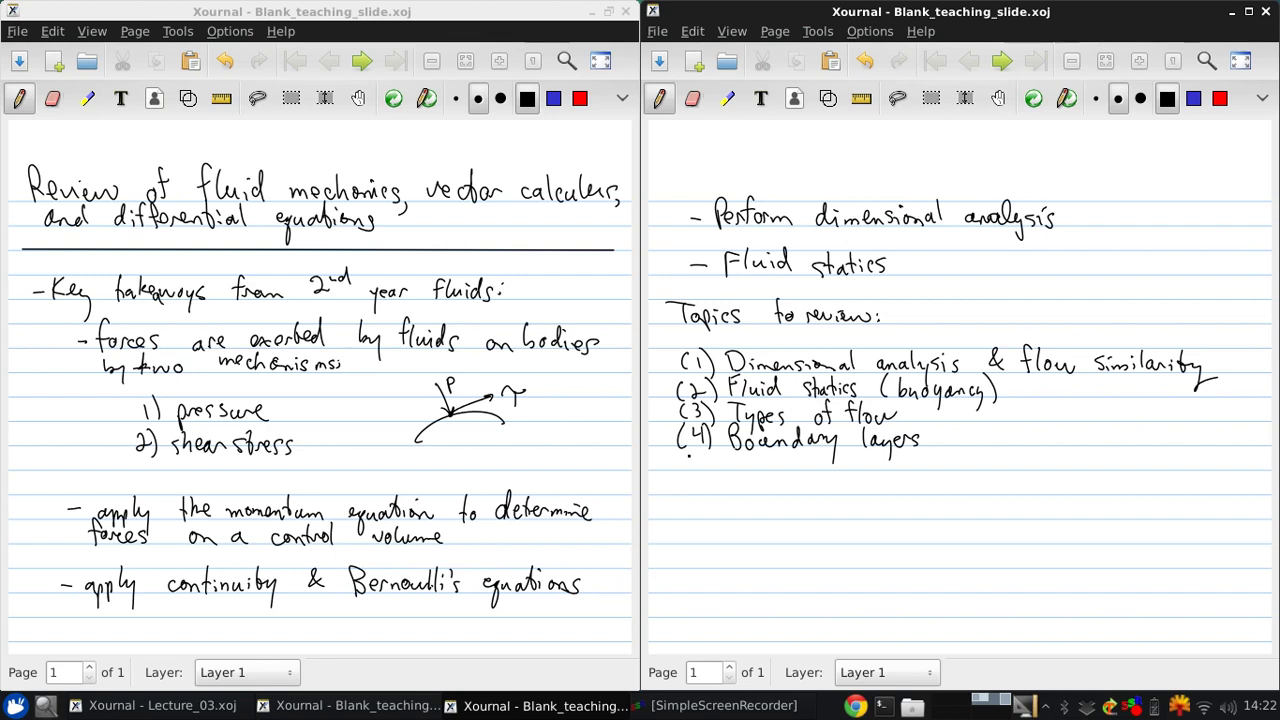
mouse_move(688, 450)
left_mouse_down()
mouse_move(684, 468)
mouse_move(706, 451)
left_mouse_up()
left_click_drag(708, 446, 711, 468)
Step: Write item (5) 'Vector calculus: gradient, divergence, and curl'
mouse_move(729, 451)
left_mouse_down()
mouse_move(737, 469)
mouse_move(746, 452)
left_mouse_up()
left_click_drag(748, 462, 760, 467)
mouse_move(768, 449)
left_mouse_down()
mouse_move(770, 469)
mouse_move(873, 466)
left_mouse_up()
left_click_drag(878, 450, 882, 466)
mouse_move(893, 456)
left_mouse_down()
mouse_move(886, 468)
mouse_move(930, 482)
left_mouse_up()
left_click_drag(940, 469, 1012, 468)
left_click_drag(1003, 458, 1014, 455)
mouse_move(1013, 468)
left_mouse_down()
mouse_move(1013, 479)
mouse_move(1048, 470)
left_mouse_up()
left_click_drag(1054, 460, 1072, 470)
mouse_move(1074, 470)
left_mouse_down()
mouse_move(1080, 460)
mouse_move(1080, 486)
mouse_move(1102, 464)
left_mouse_up()
left_click_drag(1100, 468, 1130, 472)
mouse_move(1160, 462)
left_mouse_down()
mouse_move(1150, 470)
mouse_move(1188, 463)
left_mouse_up()
left_click_drag(1190, 462, 1228, 466)
left_click_drag(1230, 466, 1248, 472)
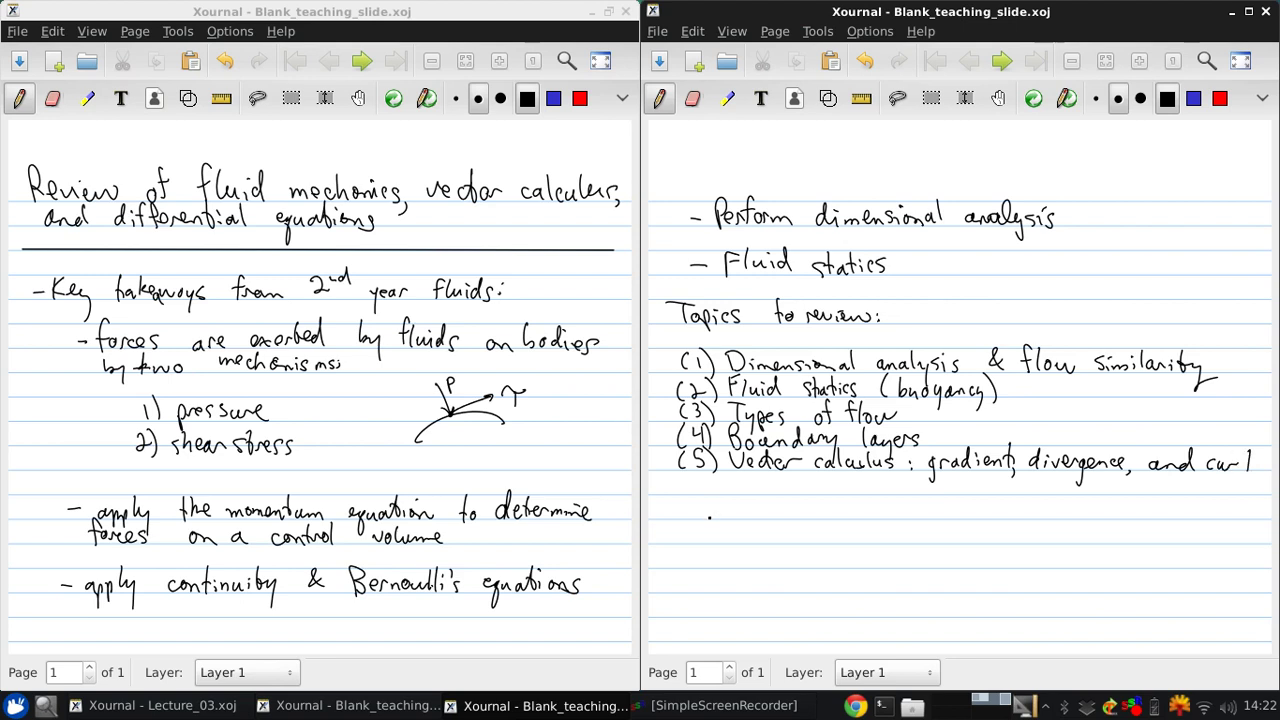
Step: Write item (6) 'Governing Equations (mass, momentum)', undoing one wrong stroke
mouse_move(682, 472)
left_mouse_down()
mouse_move(679, 494)
mouse_move(705, 496)
left_mouse_up()
mouse_move(734, 470)
left_mouse_down()
mouse_move(747, 493)
mouse_move(816, 490)
mouse_move(830, 505)
mouse_move(871, 490)
mouse_move(884, 510)
mouse_move(920, 478)
mouse_move(932, 494)
mouse_move(991, 497)
left_mouse_up()
left_click(864, 61)
left_click_drag(1003, 494, 1026, 492)
left_click_drag(1020, 484, 1042, 494)
mouse_move(1052, 494)
left_mouse_down()
mouse_move(1048, 506)
mouse_move(1108, 486)
mouse_move(1187, 495)
left_mouse_up()
Step: Write item (7) 'Bernoulli's Equation'
mouse_move(684, 499)
left_mouse_down()
mouse_move(681, 520)
mouse_move(796, 508)
mouse_move(826, 518)
mouse_move(906, 497)
mouse_move(908, 531)
mouse_move(928, 512)
mouse_move(946, 516)
left_mouse_up()
mouse_move(946, 495)
left_mouse_down()
mouse_move(948, 516)
mouse_move(972, 514)
left_mouse_up()
left_click_drag(975, 518, 990, 512)
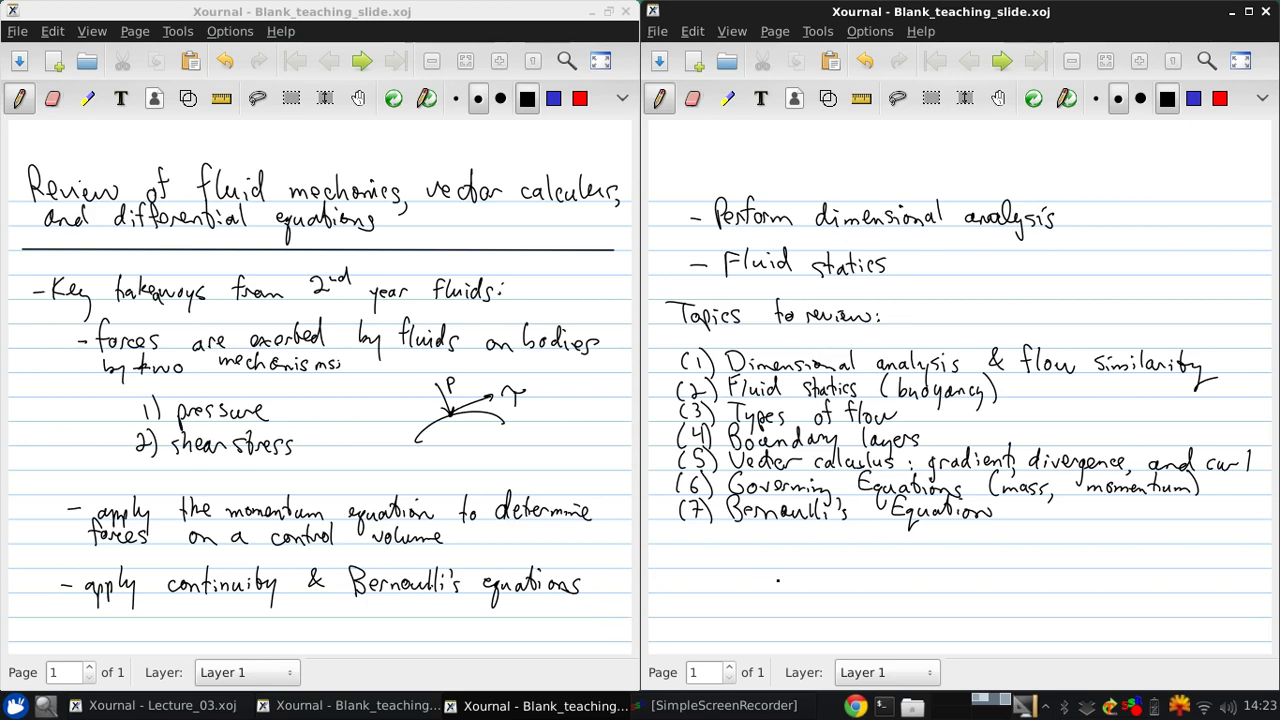
Step: Unsnap both Xournal windows and move the topics window to the left half
double_click(722, 16)
double_click(295, 12)
left_click_drag(442, 52, 967, 172)
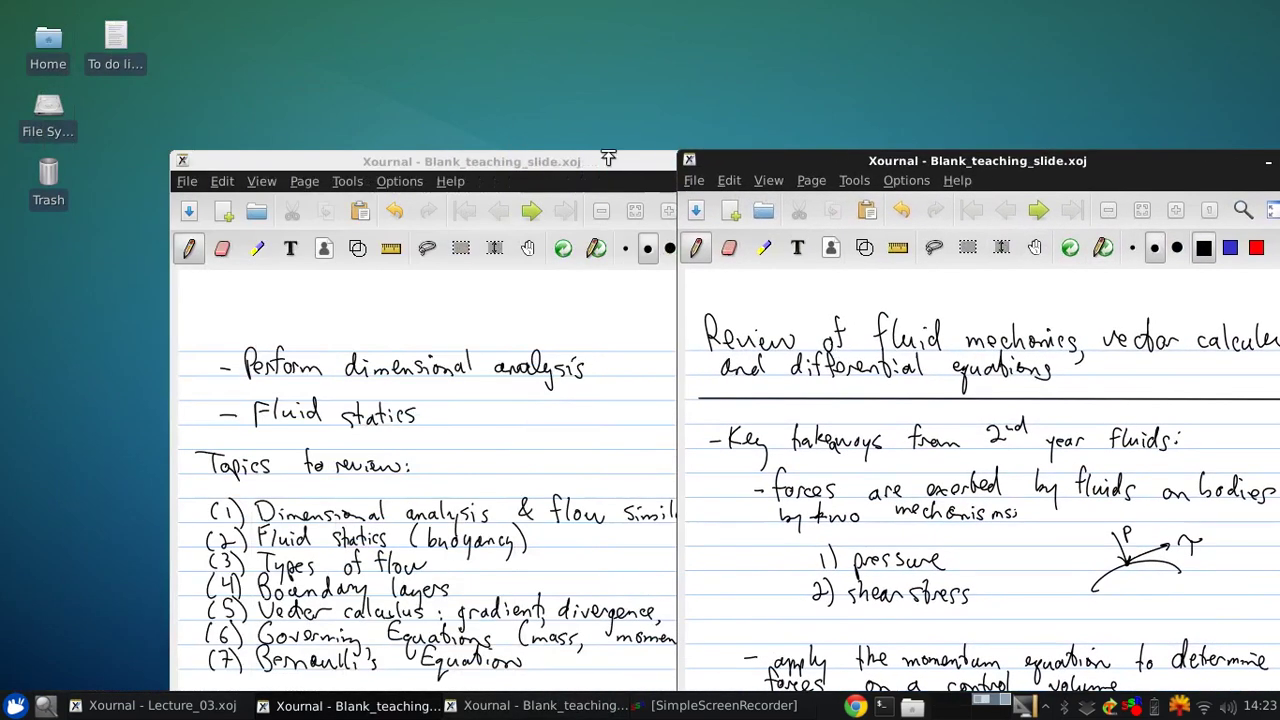
left_click_drag(500, 163, 0, 82)
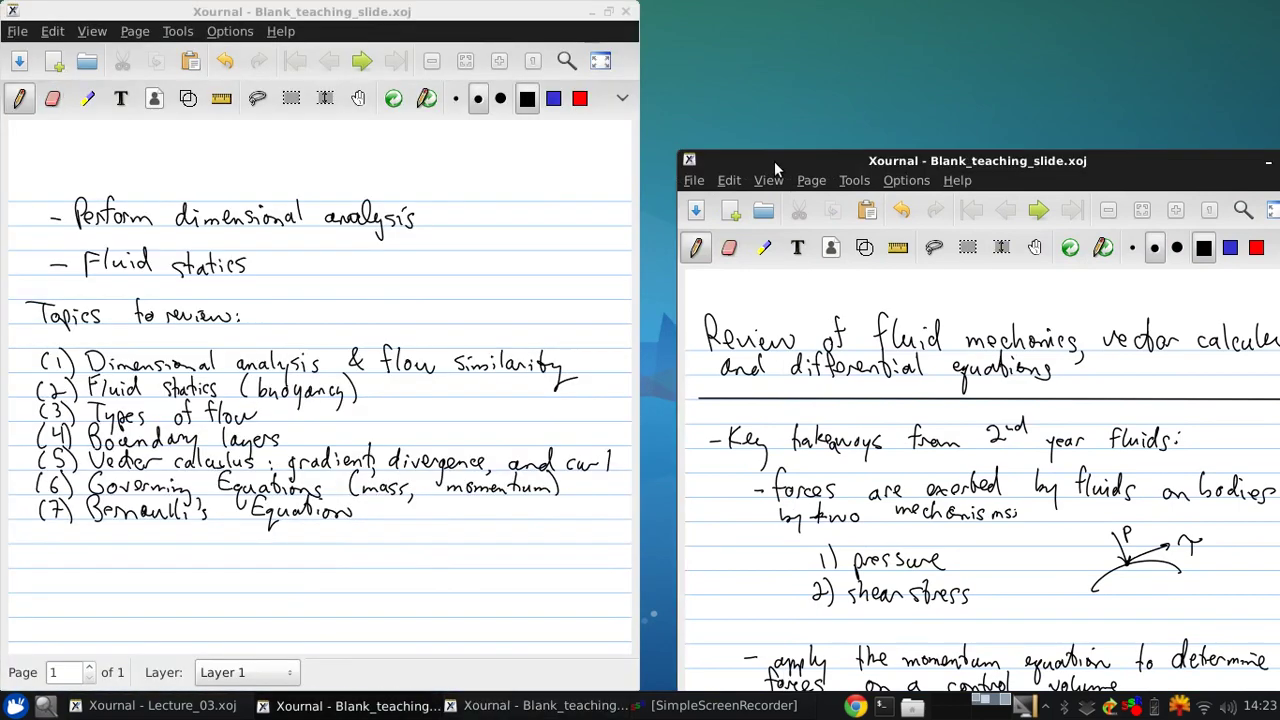
Step: Snap the title notes to the right half and add a blank page at its end
left_click_drag(771, 163, 1268, 106)
left_click(775, 31)
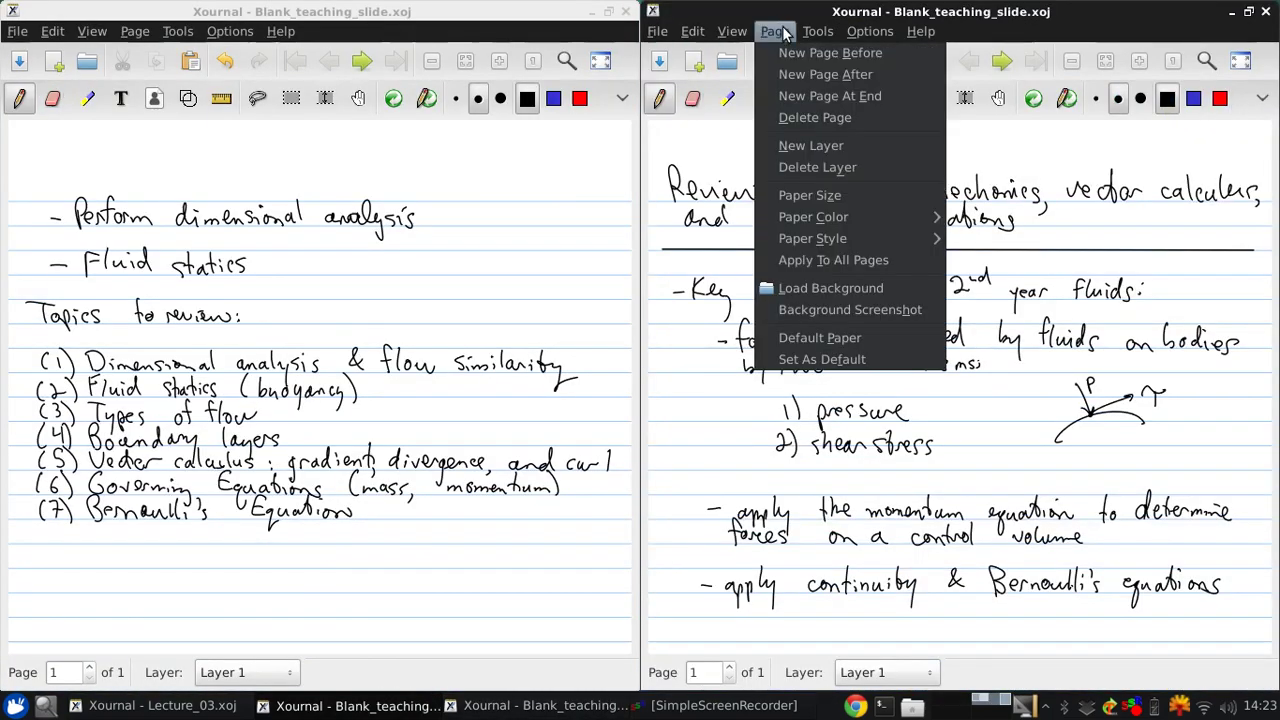
left_click(800, 98)
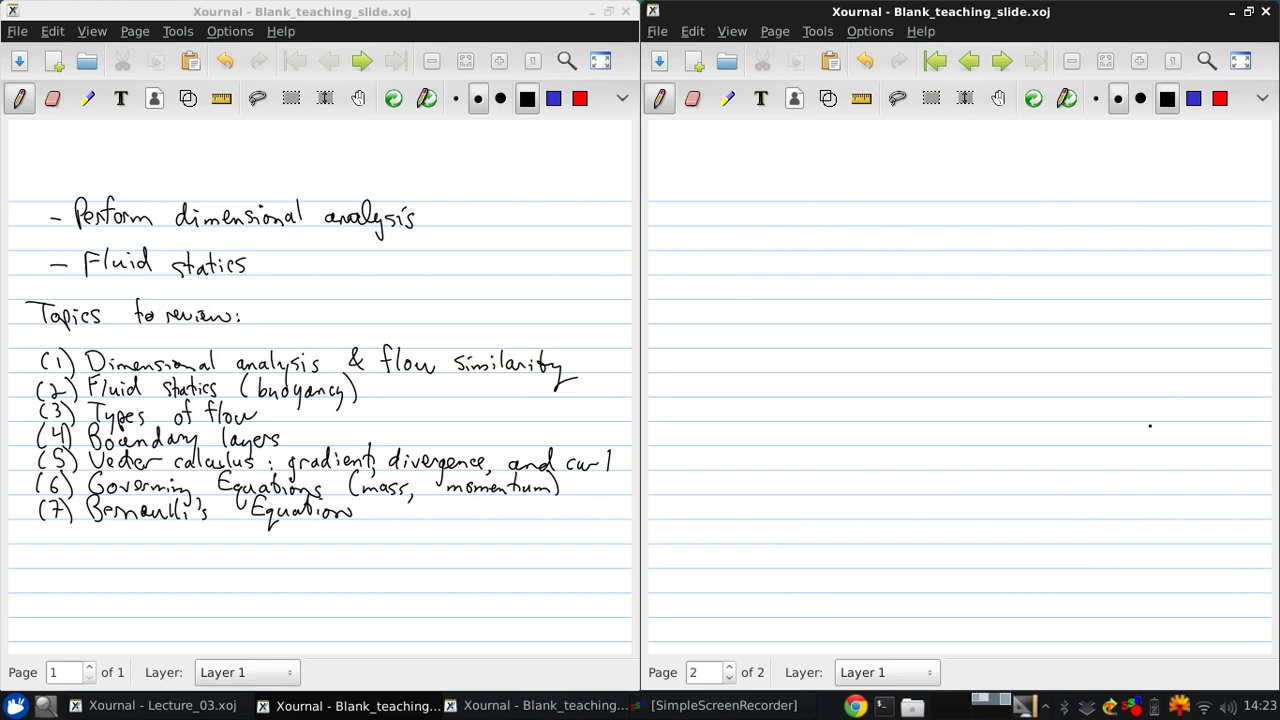
Step: Handwrite the heading 'Dimensional Analysis' at the top of page 2
left_click_drag(668, 172, 672, 197)
left_click_drag(686, 188, 720, 197)
mouse_move(726, 184)
left_mouse_down()
mouse_move(766, 200)
mouse_move(816, 196)
left_mouse_up()
mouse_move(846, 201)
left_mouse_down()
mouse_move(852, 170)
mouse_move(860, 201)
left_mouse_up()
left_click_drag(862, 201, 886, 200)
left_click_drag(888, 178, 900, 218)
left_click_drag(906, 190, 919, 202)
left_click_drag(924, 188, 930, 199)
Step: Add '(Anderson 1.7)' after the heading and underline it with a straight line
mouse_move(984, 168)
left_mouse_down()
mouse_move(978, 202)
mouse_move(1148, 204)
mouse_move(1149, 121)
left_mouse_up()
left_click(1138, 197)
left_click(1119, 199)
left_click(866, 61)
left_click_drag(1136, 170, 1150, 206)
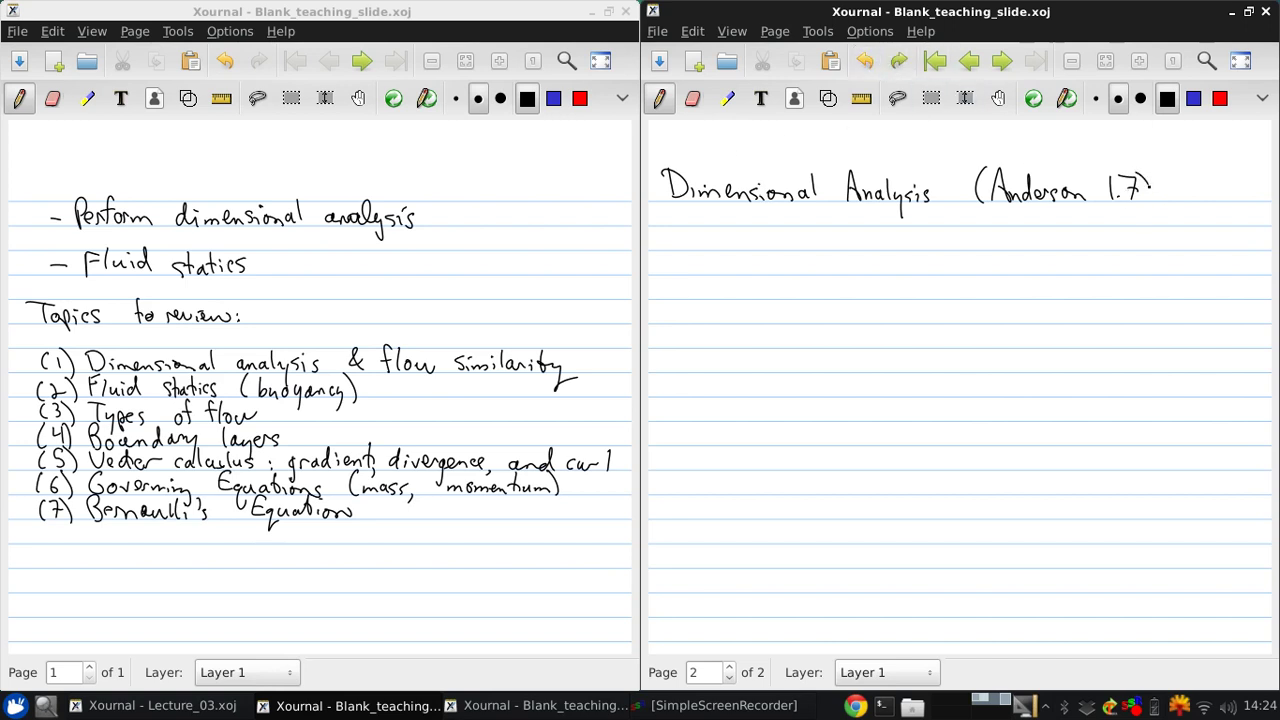
left_click(863, 100)
left_click_drag(658, 224, 951, 220)
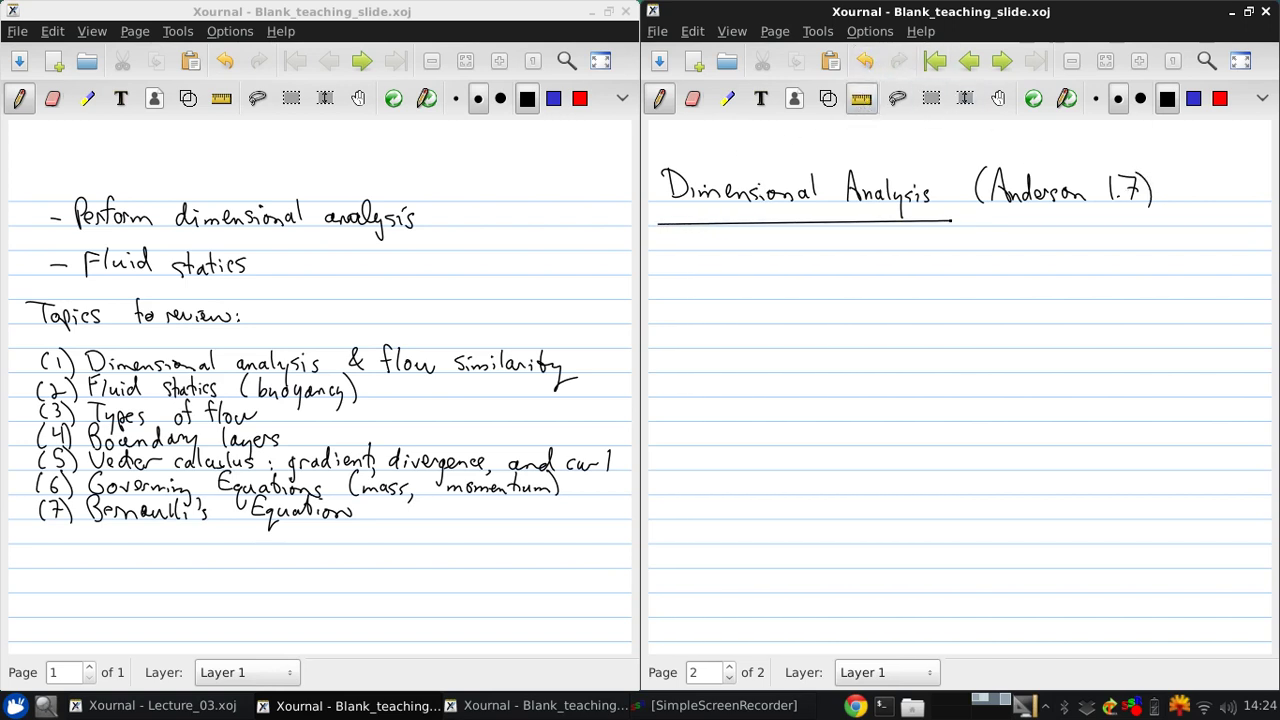
left_click(860, 104)
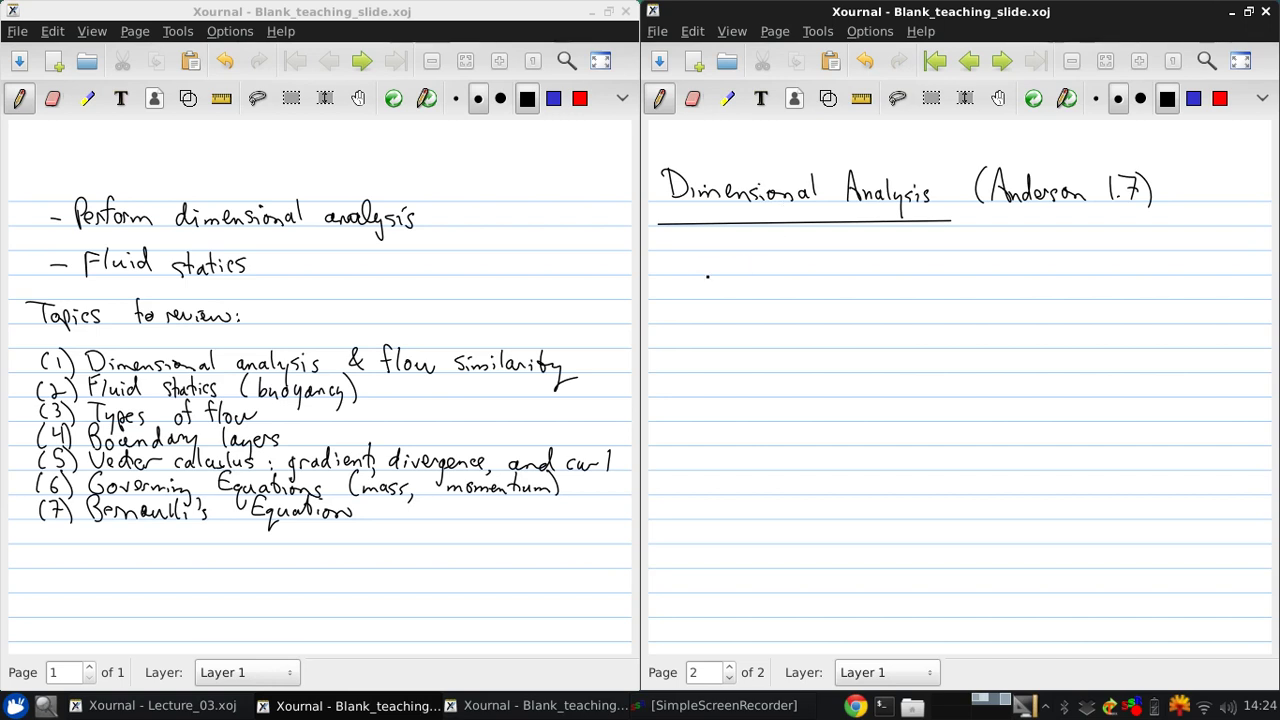
Step: Write 'What physical quantities determine aerodynamic' below the underline
mouse_move(686, 256)
left_mouse_down()
mouse_move(732, 274)
mouse_move(744, 259)
mouse_move(778, 284)
mouse_move(784, 274)
left_mouse_up()
mouse_move(788, 251)
left_mouse_down()
mouse_move(790, 272)
mouse_move(804, 272)
left_mouse_up()
mouse_move(798, 264)
left_mouse_down()
mouse_move(810, 284)
mouse_move(828, 274)
left_mouse_up()
mouse_move(840, 264)
left_mouse_down()
mouse_move(888, 290)
mouse_move(930, 274)
left_mouse_up()
mouse_move(932, 250)
left_mouse_down()
mouse_move(931, 274)
mouse_move(946, 276)
left_mouse_up()
left_click_drag(946, 266, 966, 260)
left_click_drag(962, 266, 976, 264)
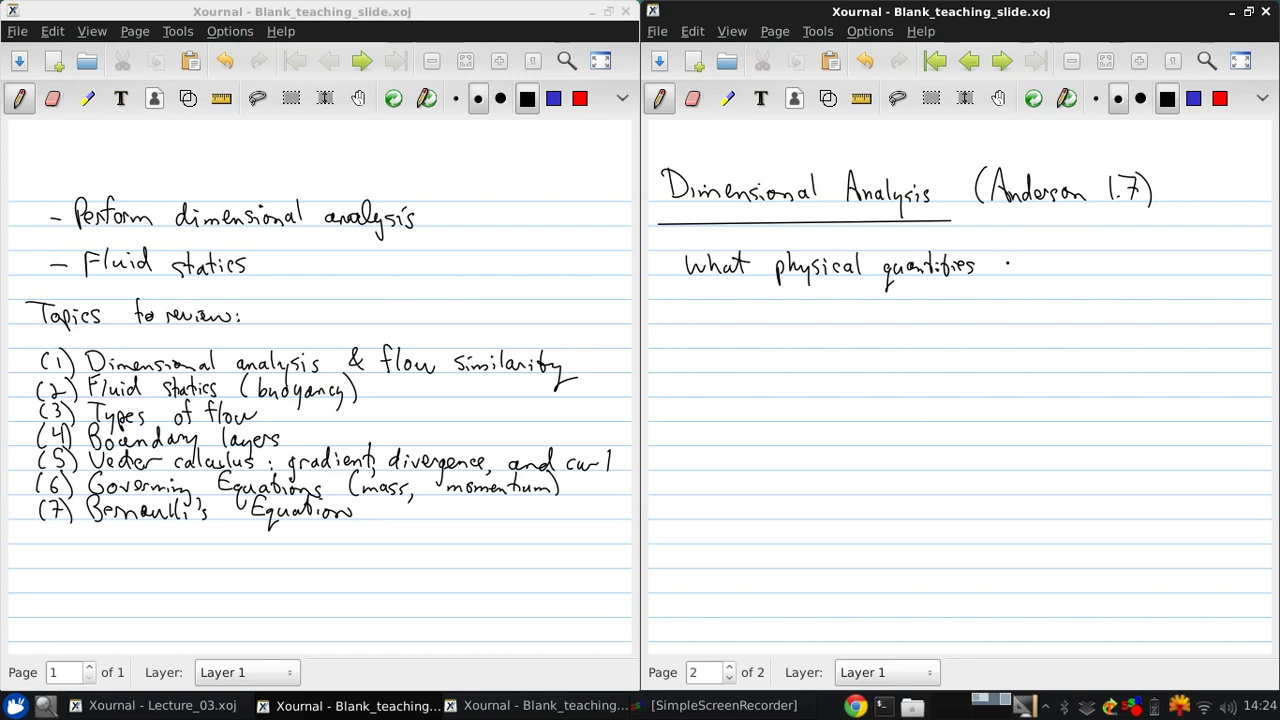
left_click_drag(1008, 264, 1012, 276)
left_click_drag(1014, 268, 1040, 272)
left_click_drag(1040, 264, 1074, 268)
left_click_drag(1072, 266, 1138, 264)
mouse_move(1146, 264)
left_mouse_down()
mouse_move(1156, 254)
mouse_move(1160, 286)
mouse_move(1200, 272)
left_mouse_up()
left_click(1176, 268)
left_click_drag(1200, 268, 1222, 272)
left_click(1150, 245)
Step: Finish the question with 'forces & moments on a body?' on the next line
left_click_drag(689, 275, 683, 300)
left_click_drag(679, 288, 691, 287)
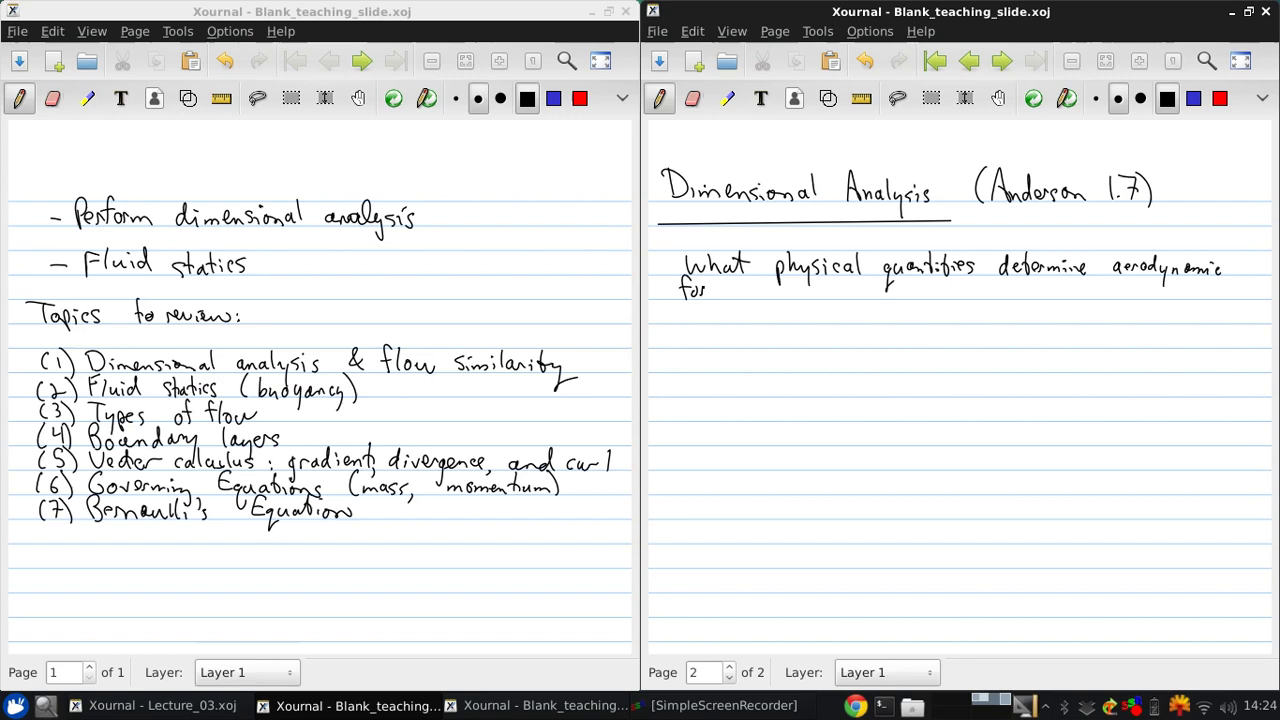
left_click_drag(708, 288, 936, 298)
left_click(913, 289)
left_click_drag(952, 290, 964, 296)
mouse_move(962, 276)
left_mouse_down()
mouse_move(972, 294)
mouse_move(994, 280)
mouse_move(1000, 298)
left_mouse_up()
left_click_drag(1006, 290, 1000, 314)
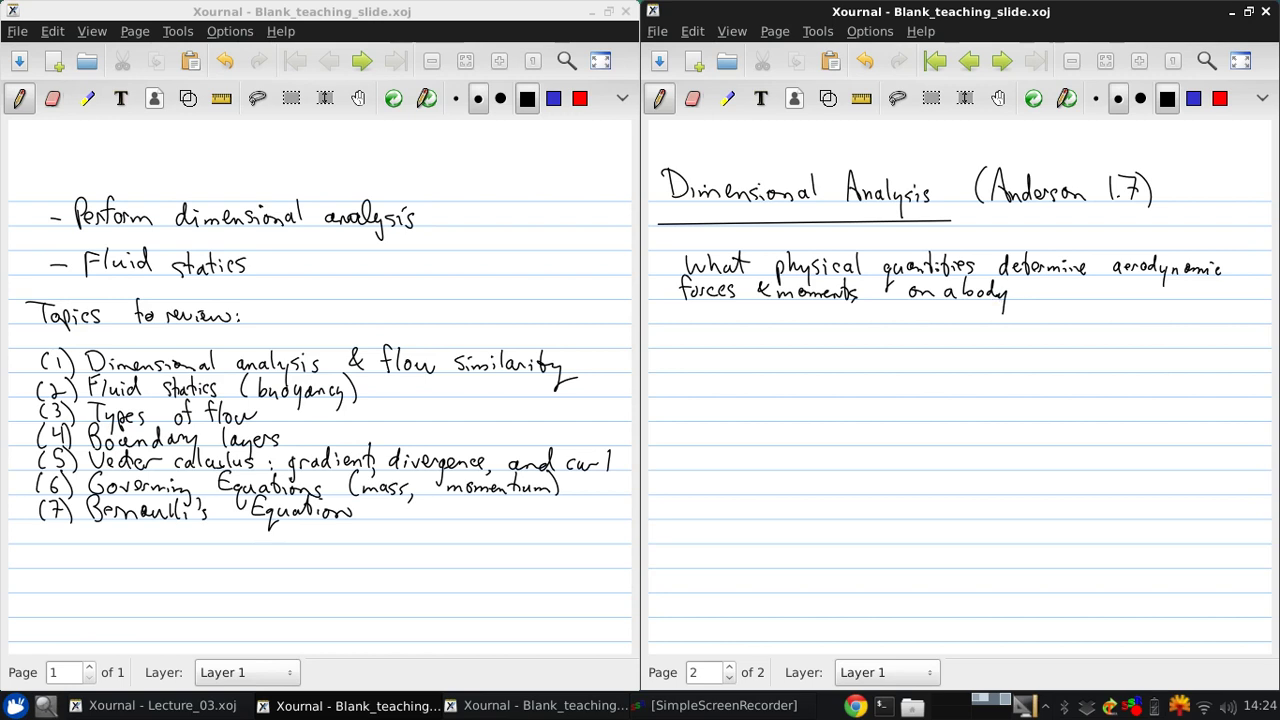
left_click_drag(1018, 280, 1022, 296)
Step: Start a new bullet about an airfoil at a given angle of attack
left_click(674, 340)
mouse_move(697, 323)
left_mouse_down()
mouse_move(691, 346)
mouse_move(892, 334)
mouse_move(990, 348)
left_mouse_up()
left_click_drag(984, 335, 1013, 346)
mouse_move(1022, 322)
left_mouse_down()
mouse_move(1020, 346)
mouse_move(1074, 346)
left_mouse_up()
mouse_move(1064, 332)
left_mouse_down()
mouse_move(1134, 346)
mouse_move(1136, 362)
left_mouse_up()
left_click_drag(1150, 338, 1197, 348)
Step: Finish the bullet with 'angle of attack:' and begin the airfoil outline below
mouse_move(698, 364)
left_mouse_down()
mouse_move(716, 382)
mouse_move(732, 372)
left_mouse_up()
left_click_drag(736, 368, 782, 374)
left_click_drag(776, 360, 828, 364)
left_click_drag(832, 350, 830, 370)
left_click_drag(838, 350, 842, 358)
left_click_drag(848, 364, 853, 372)
left_click_drag(861, 364, 858, 372)
left_click_drag(870, 361, 874, 372)
left_click(869, 379)
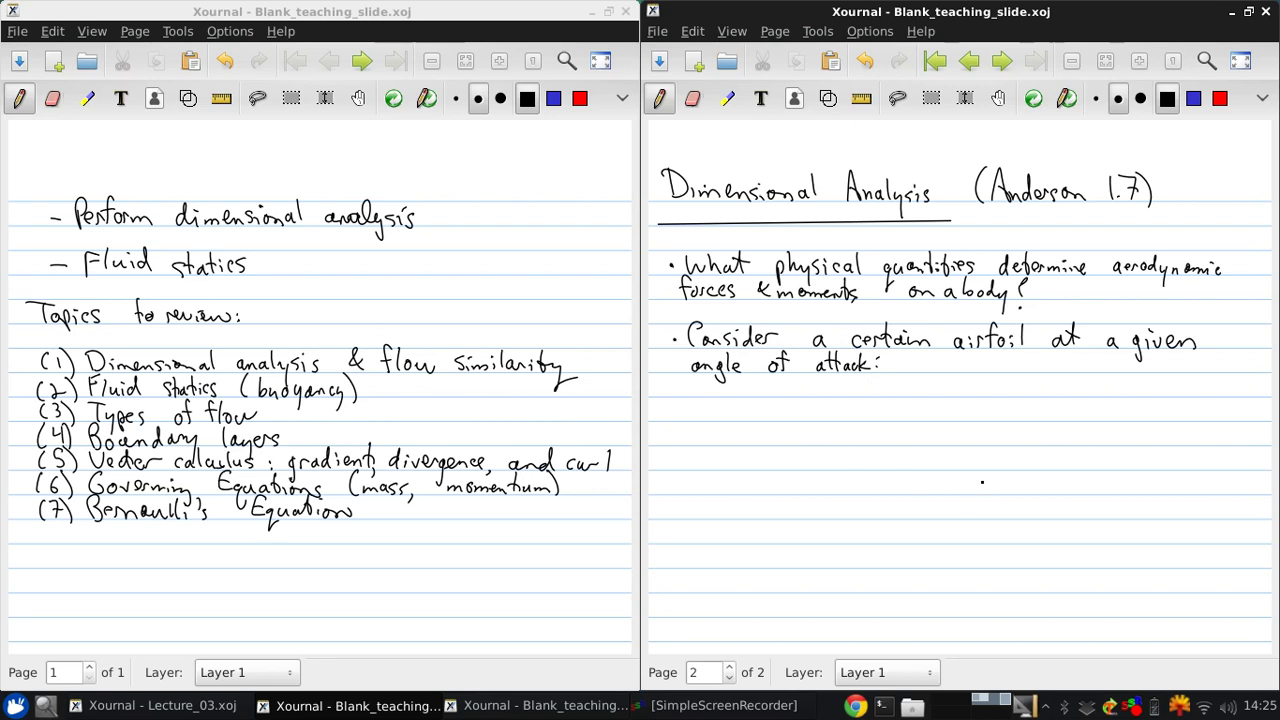
mouse_move(1006, 514)
left_mouse_down()
mouse_move(848, 472)
mouse_move(810, 442)
mouse_move(918, 460)
mouse_move(1026, 510)
mouse_move(986, 510)
left_mouse_up()
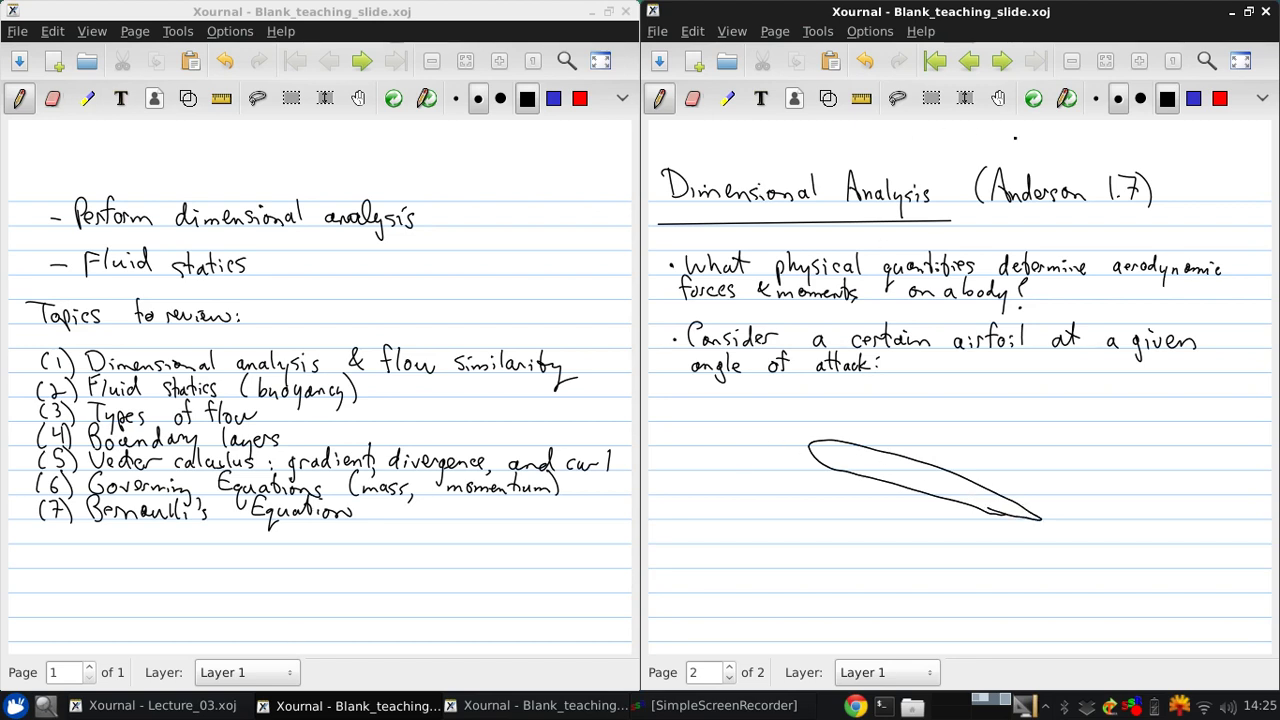
Step: Draw a straight blue chord line through the airfoil, then return to black freehand
left_click(1193, 98)
left_click(862, 98)
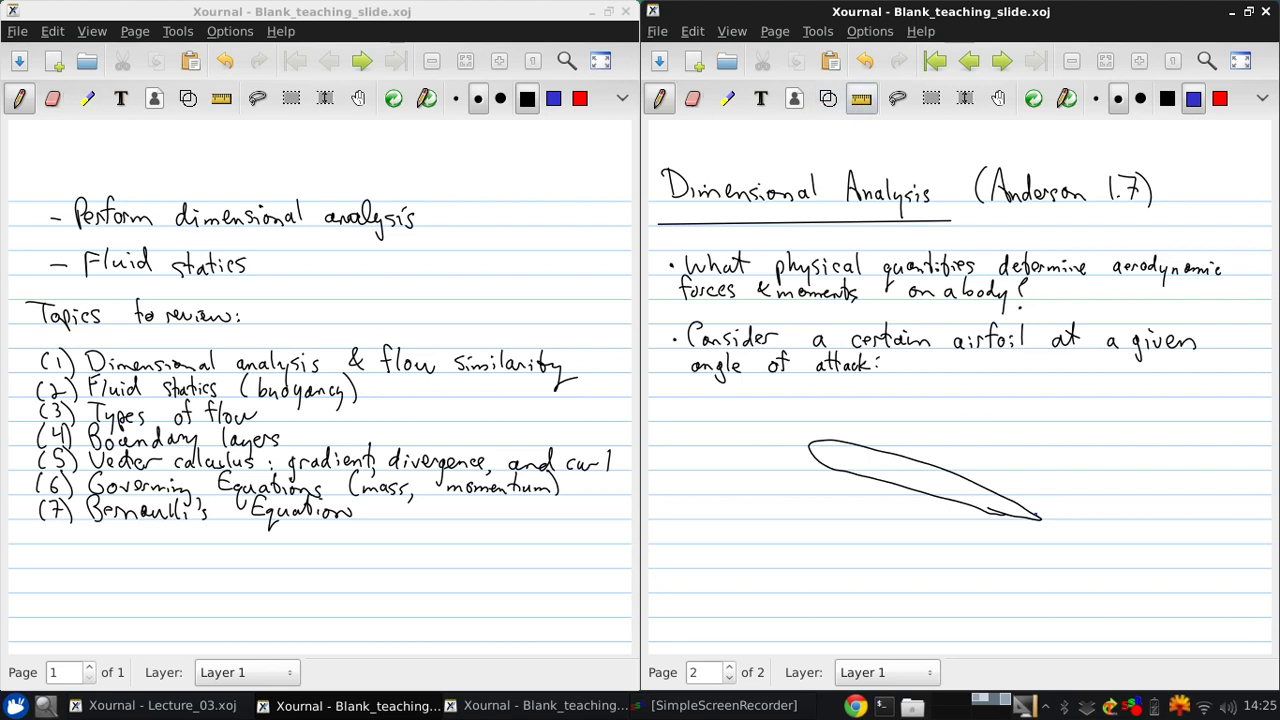
left_click_drag(1040, 519, 700, 411)
left_click(859, 102)
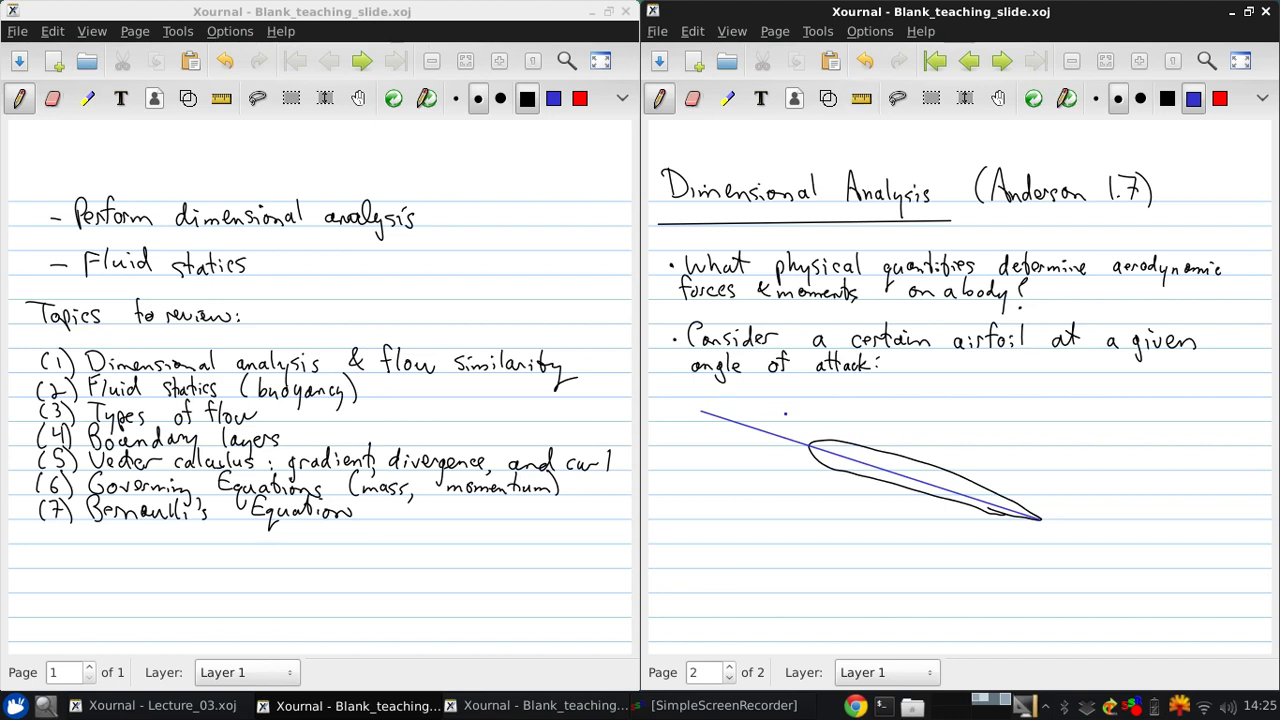
left_click(1167, 98)
Step: Sketch the freestream arrow, the angle α mark, and the resultant force arrow R
left_click_drag(660, 468, 698, 467)
mouse_move(686, 461)
left_mouse_down()
mouse_move(676, 485)
mouse_move(692, 497)
left_mouse_up()
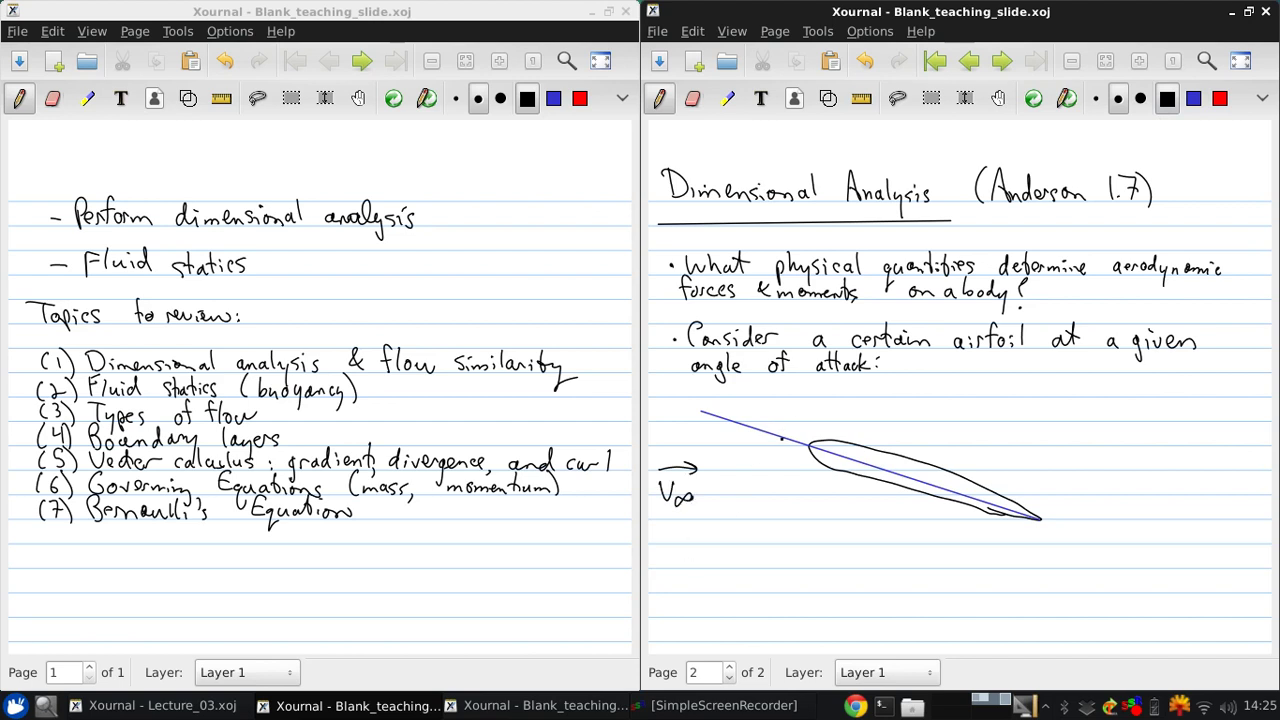
mouse_move(806, 446)
left_mouse_down()
mouse_move(733, 447)
mouse_move(734, 436)
left_mouse_up()
left_click(864, 463)
mouse_move(864, 462)
left_mouse_down()
mouse_move(900, 393)
mouse_move(1150, 390)
left_mouse_up()
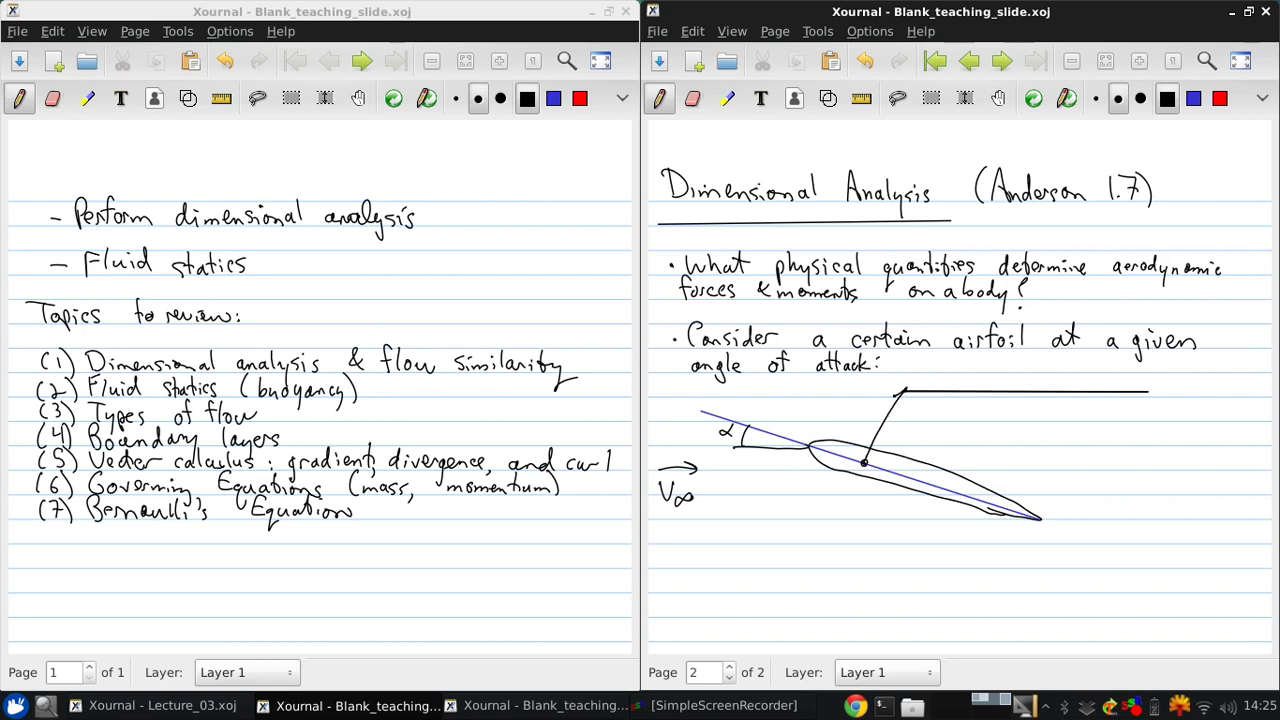
left_click(864, 61)
mouse_move(864, 462)
left_mouse_down()
mouse_move(905, 385)
mouse_move(912, 398)
left_mouse_up()
mouse_move(920, 405)
left_mouse_down()
mouse_move(920, 378)
mouse_move(937, 406)
left_mouse_up()
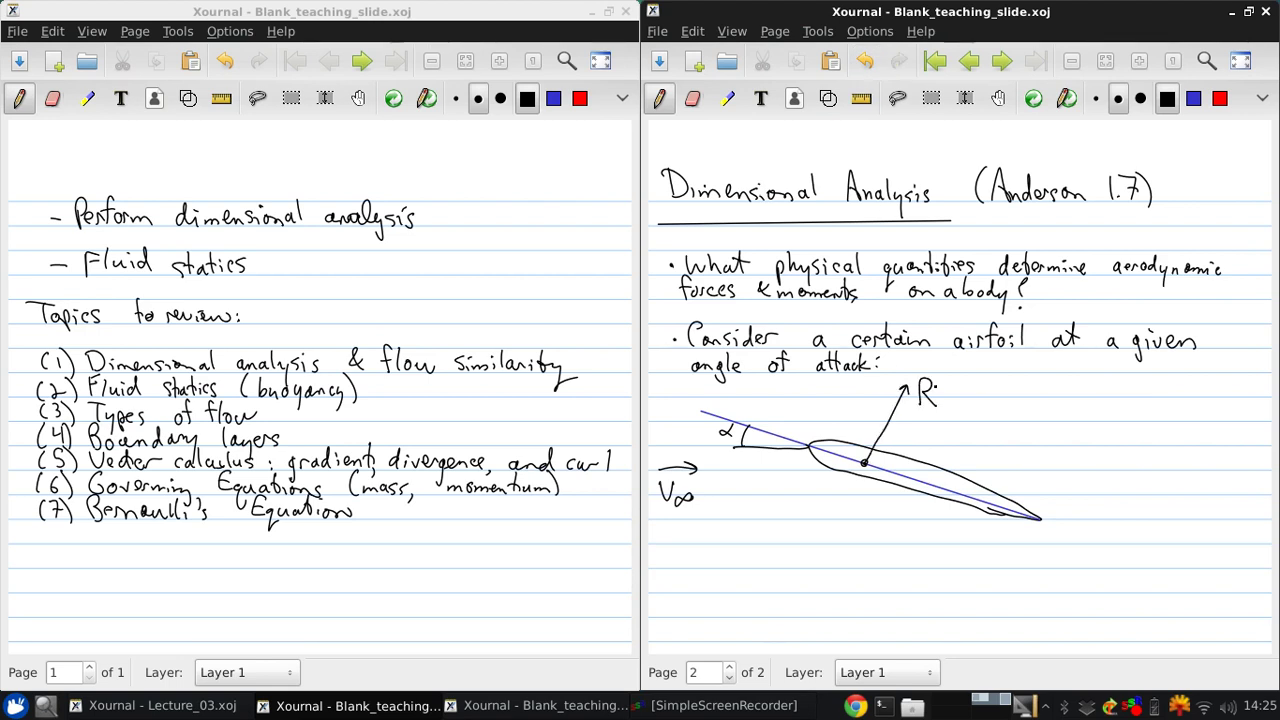
Step: Add the chord-length arrow labelled c and list ρ∞, μ∞, a∞ below V∞
mouse_move(804, 463)
left_mouse_down()
mouse_move(782, 513)
mouse_move(805, 498)
mouse_move(1028, 572)
mouse_move(1018, 590)
mouse_move(1012, 578)
left_mouse_up()
left_click_drag(887, 537, 884, 547)
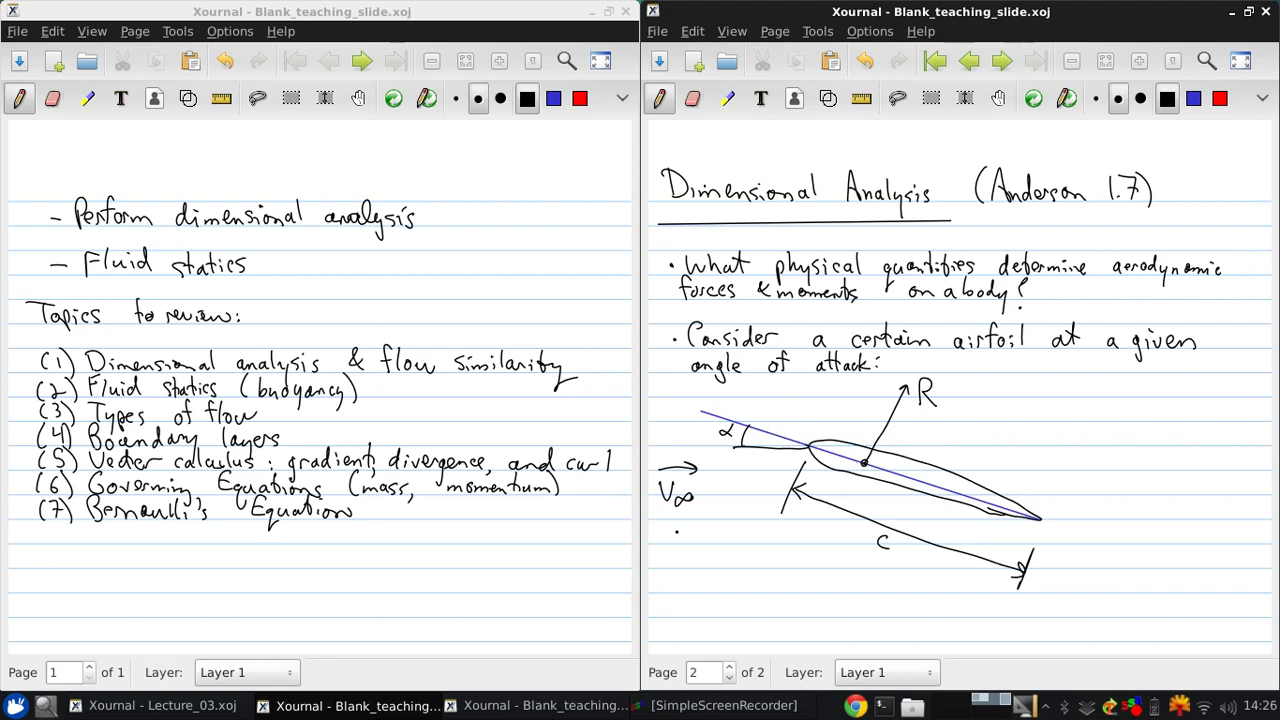
mouse_move(670, 543)
left_mouse_down()
mouse_move(663, 555)
mouse_move(672, 541)
mouse_move(698, 544)
left_mouse_up()
mouse_move(664, 578)
left_mouse_down()
mouse_move(700, 592)
mouse_move(690, 588)
left_mouse_up()
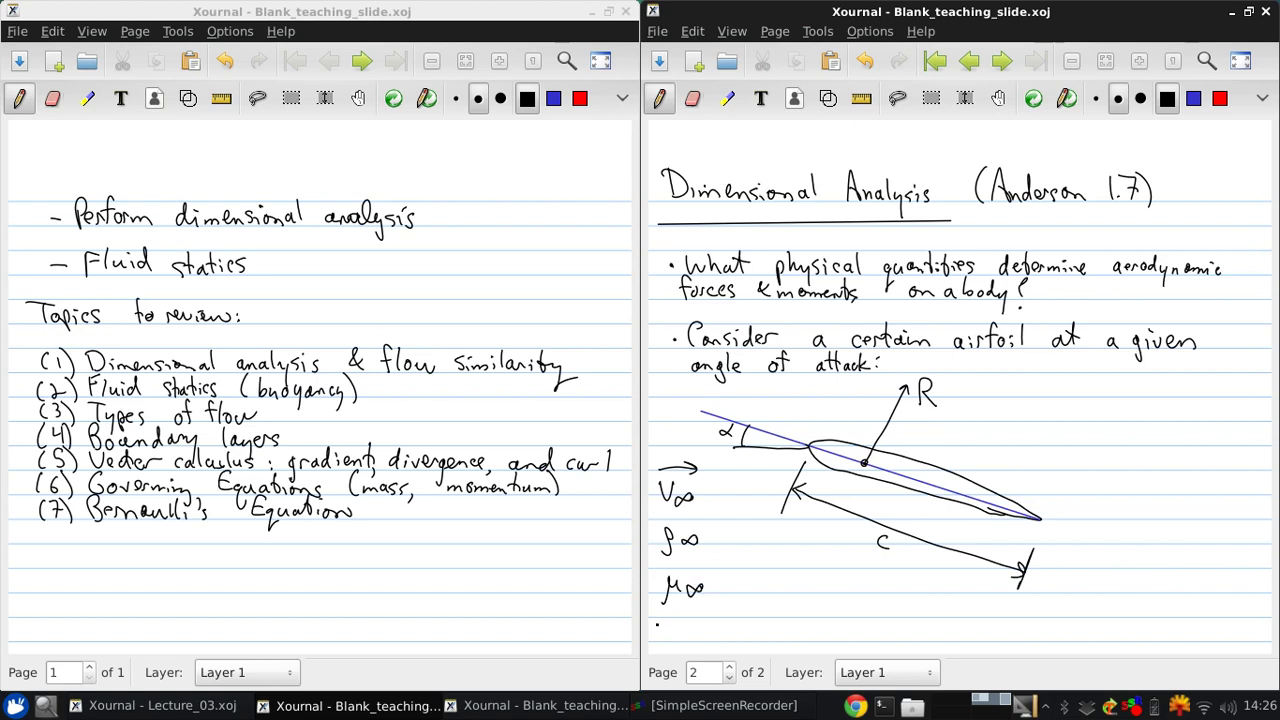
mouse_move(675, 633)
left_mouse_down()
mouse_move(707, 638)
mouse_move(686, 640)
left_mouse_up()
Step: Write 'R ≡ resultant force' to the right of the airfoil sketch
mouse_move(1048, 399)
left_mouse_down()
mouse_move(1048, 424)
mouse_move(1085, 410)
left_mouse_up()
mouse_move(1074, 416)
left_mouse_down()
mouse_move(1083, 403)
mouse_move(1106, 410)
left_mouse_up()
left_click_drag(1104, 413, 1133, 419)
mouse_move(1134, 419)
left_mouse_down()
mouse_move(1141, 401)
mouse_move(1147, 420)
left_mouse_up()
left_click_drag(1141, 407, 1161, 420)
left_click_drag(1157, 410, 1176, 421)
mouse_move(1180, 395)
left_mouse_down()
mouse_move(1181, 418)
mouse_move(1192, 412)
mouse_move(1128, 449)
mouse_move(1136, 436)
left_mouse_up()
left_click_drag(1140, 438, 1169, 446)
left_click_drag(1171, 441, 1180, 445)
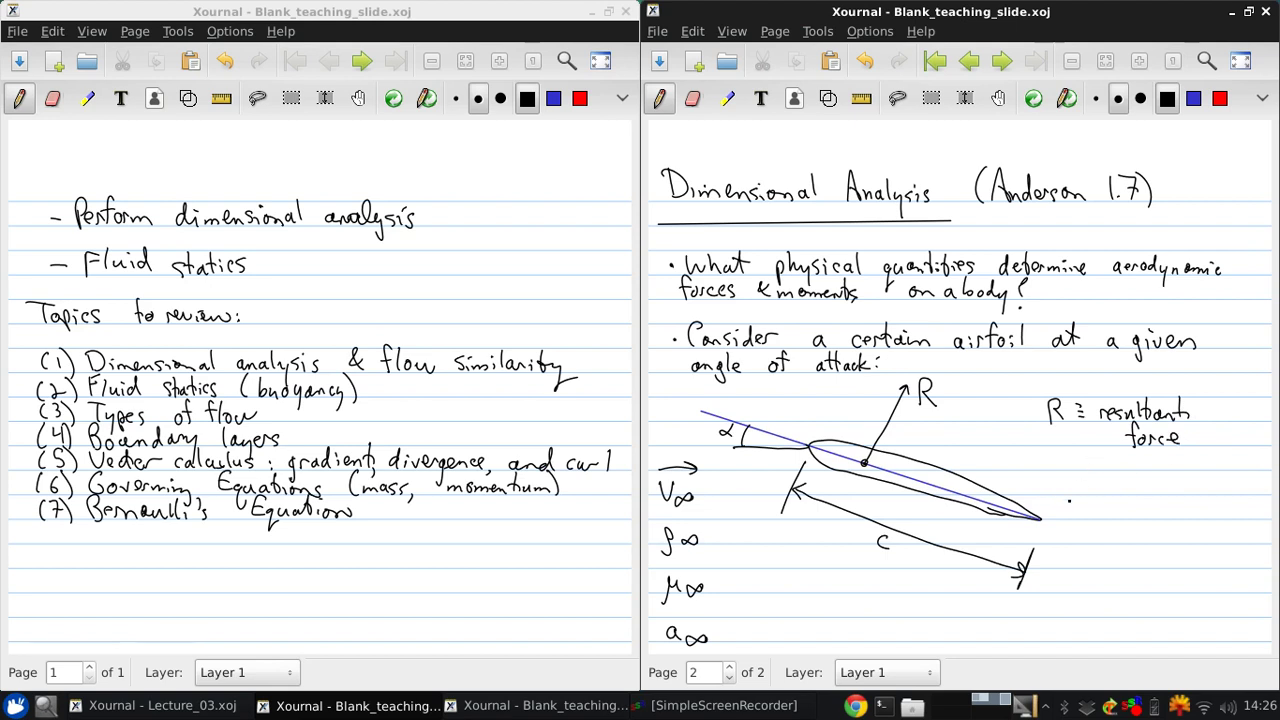
Step: Write 'R = L + D' and 'c ≡ chord', then swap the two windows' sides
left_click_drag(1069, 498, 1070, 517)
left_click_drag(1068, 492, 1085, 516)
left_click_drag(1061, 489, 1104, 504)
left_click_drag(1097, 511, 1150, 505)
left_click_drag(1145, 497, 1145, 514)
mouse_move(1156, 498)
left_mouse_down()
mouse_move(1157, 515)
mouse_move(1172, 487)
left_mouse_up()
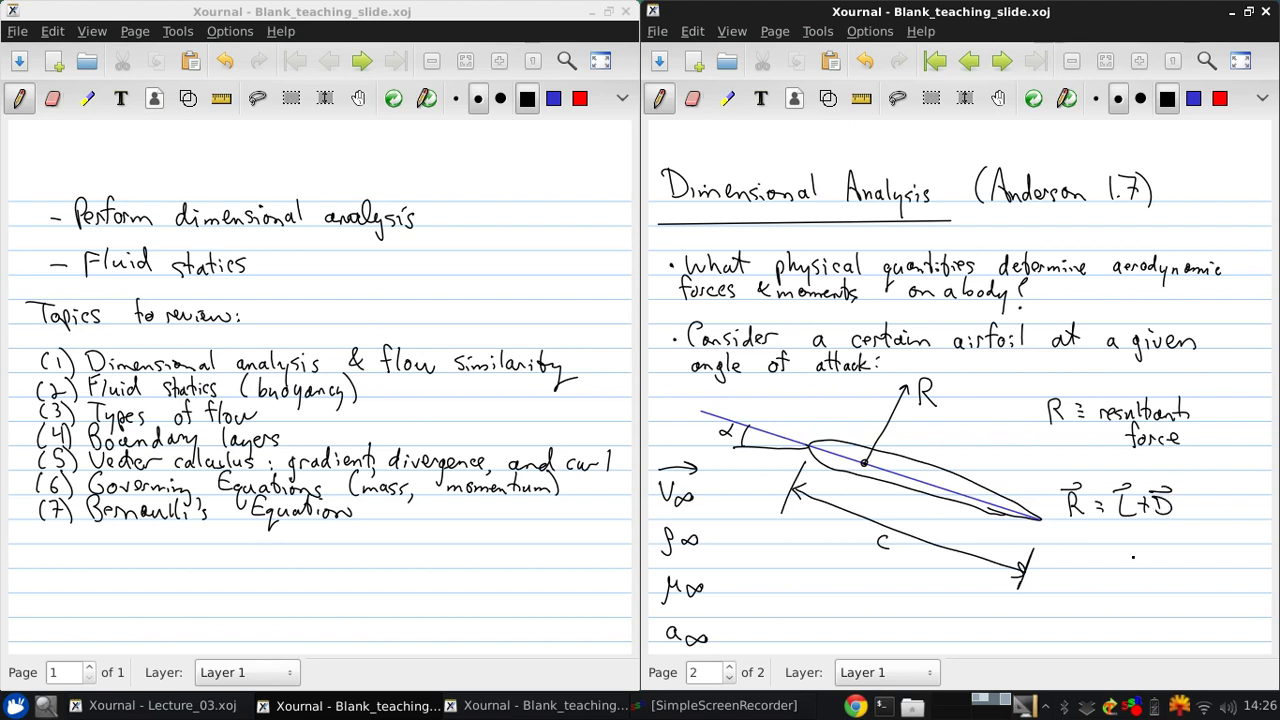
mouse_move(1077, 553)
left_mouse_down()
mouse_move(1070, 565)
mouse_move(1137, 566)
left_mouse_up()
left_click_drag(1143, 556, 1152, 555)
left_click_drag(1161, 557, 1165, 568)
left_click_drag(723, 17, 157, 84)
left_click_drag(236, 12, 1279, 170)
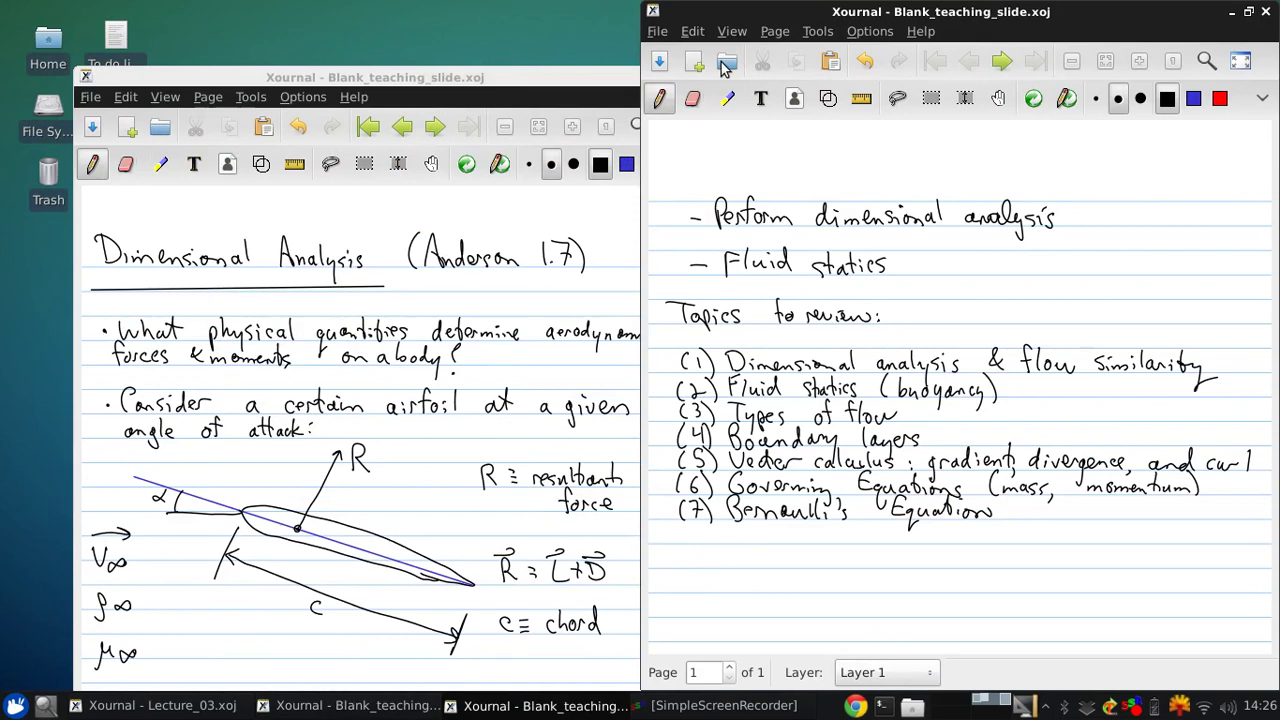
Step: Tile the airfoil notes left and add a blank page after the current right-hand page
left_click_drag(491, 80, 5, 65)
left_click(774, 31)
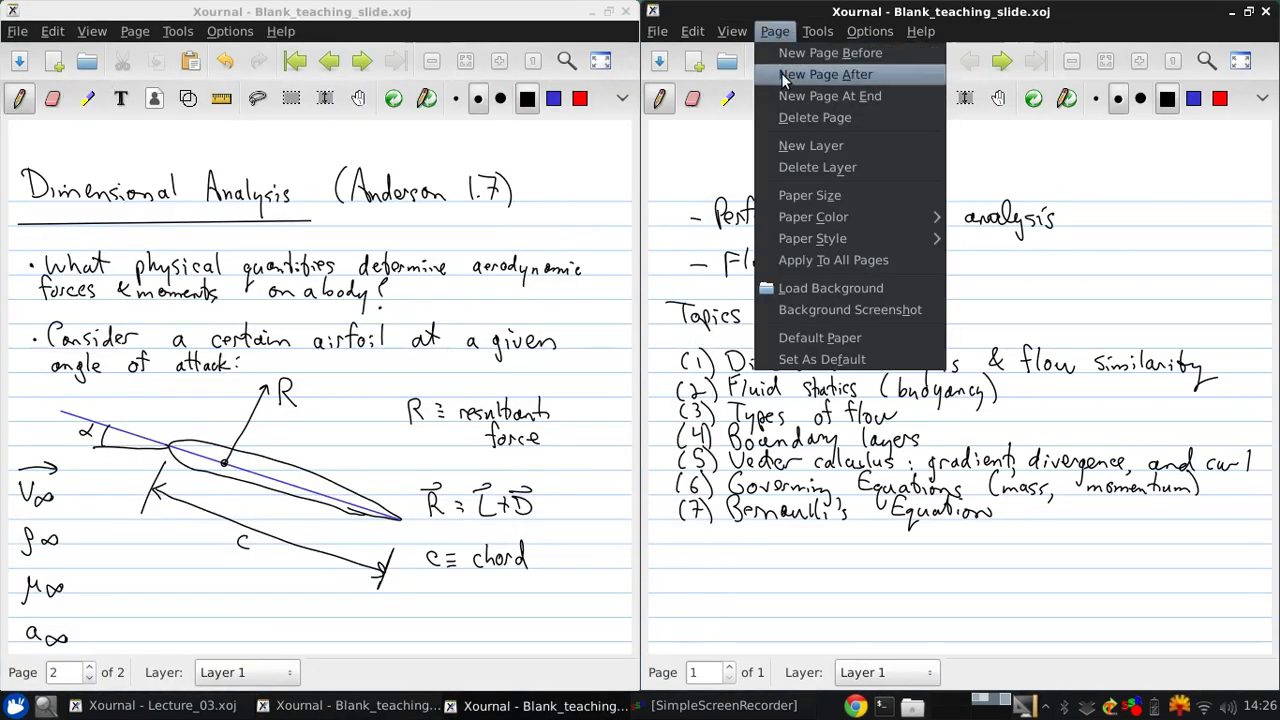
left_click(790, 77)
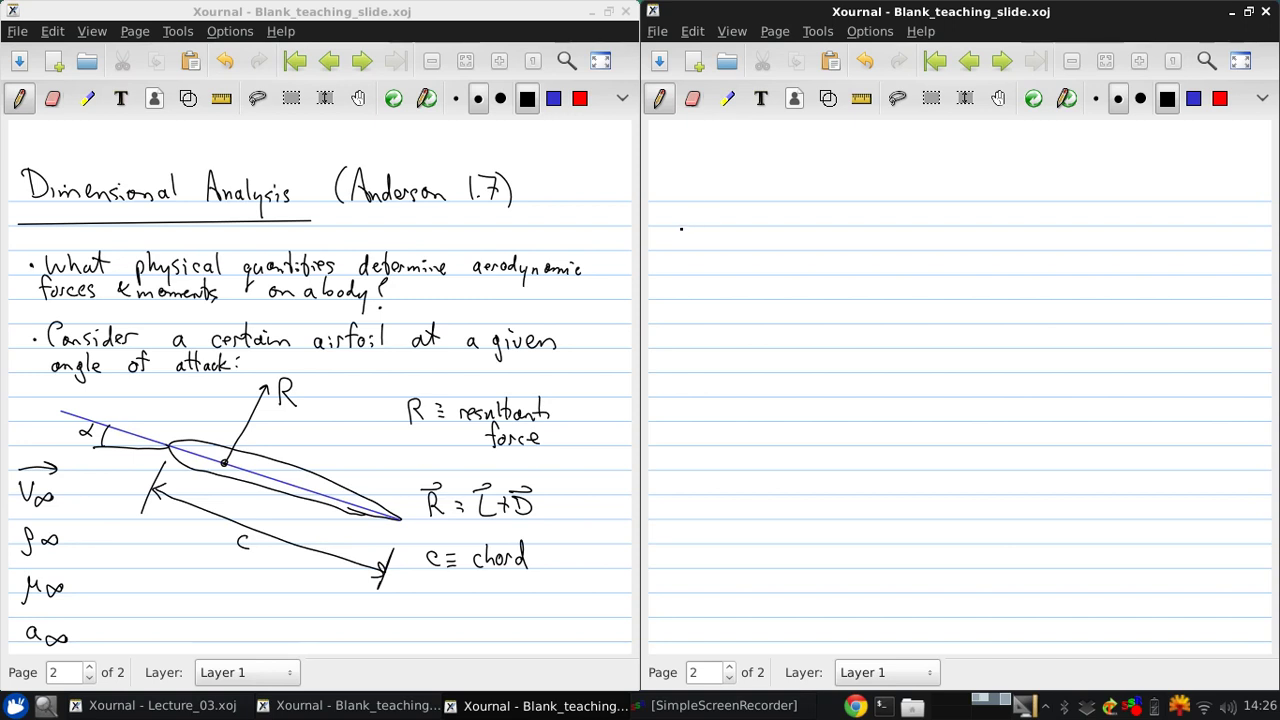
Step: Handwrite 'Based on physical intuition, we might expect' on the new page
mouse_move(688, 222)
left_mouse_down()
mouse_move(694, 204)
mouse_move(704, 226)
mouse_move(735, 218)
mouse_move(812, 236)
mouse_move(829, 210)
mouse_move(840, 232)
mouse_move(884, 206)
mouse_move(930, 226)
mouse_move(940, 210)
mouse_move(1000, 218)
mouse_move(1012, 236)
left_mouse_up()
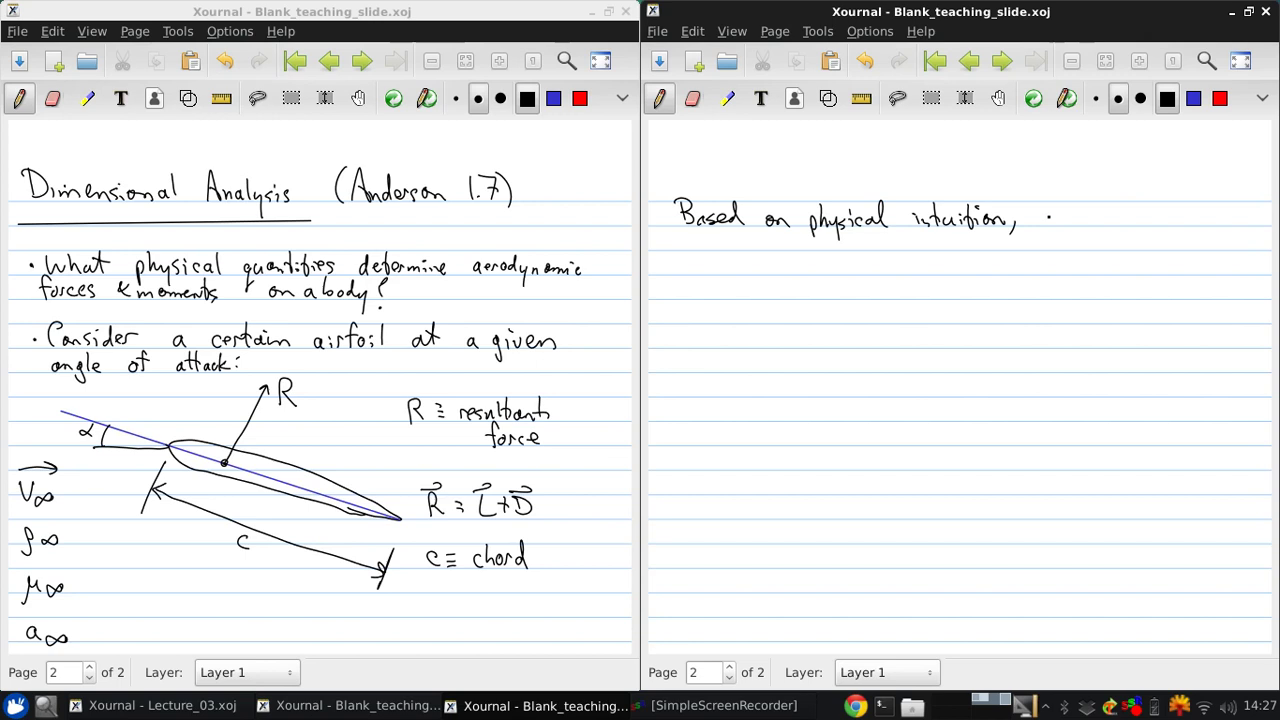
mouse_move(1028, 214)
left_mouse_down()
mouse_move(1098, 220)
mouse_move(1090, 236)
left_mouse_up()
left_click_drag(1101, 202, 1112, 226)
mouse_move(1117, 202)
left_mouse_down()
mouse_move(1120, 226)
mouse_move(1160, 226)
left_mouse_up()
mouse_move(1160, 214)
left_mouse_down()
mouse_move(1161, 238)
mouse_move(1180, 224)
left_mouse_up()
mouse_move(1190, 202)
left_mouse_down()
mouse_move(1193, 226)
mouse_move(1200, 210)
mouse_move(1220, 228)
left_mouse_up()
left_click(1219, 216)
left_click(1219, 226)
Step: Continue with 'R to depend on: V∞, ρ∞, μ∞, c, and a∞.'
left_click_drag(1220, 206, 1236, 228)
left_click_drag(682, 228, 684, 252)
left_click_drag(678, 240, 696, 246)
left_click_drag(705, 248, 712, 250)
left_click_drag(718, 242, 732, 258)
left_click_drag(731, 242, 764, 248)
mouse_move(766, 244)
left_mouse_down()
mouse_move(852, 266)
mouse_move(861, 254)
mouse_move(887, 289)
mouse_move(912, 266)
mouse_move(936, 280)
left_mouse_up()
left_click(818, 249)
mouse_move(950, 276)
left_mouse_down()
mouse_move(1004, 272)
mouse_move(1011, 287)
mouse_move(1131, 271)
left_mouse_up()
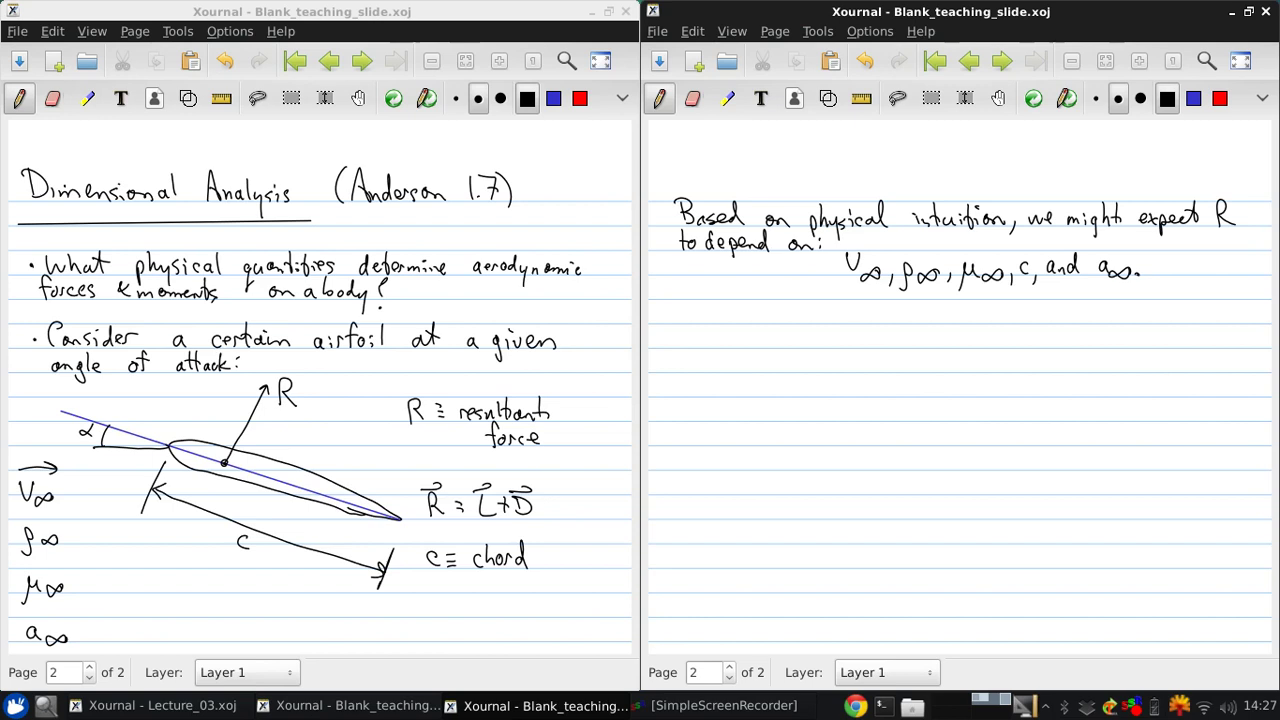
Step: In blue, draw an arrow up to V∞ and write 'V∞ = 0 → R = 0'
left_click(1193, 98)
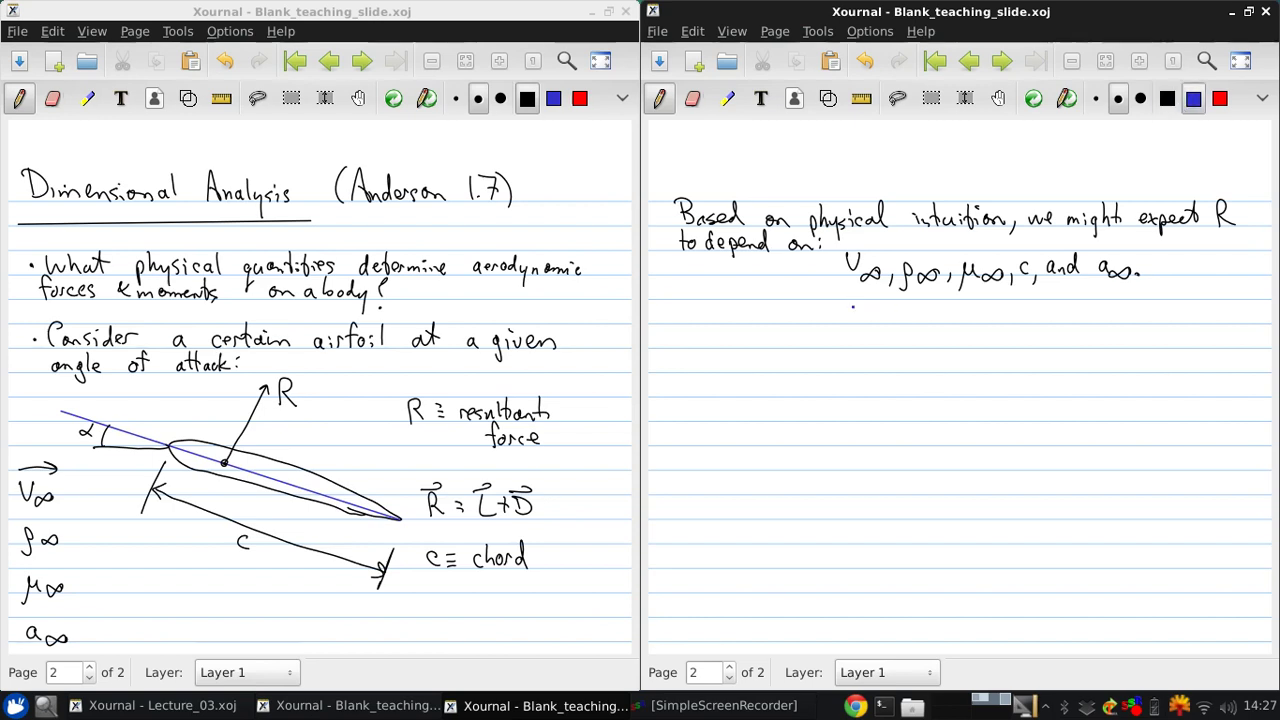
mouse_move(853, 323)
left_mouse_down()
mouse_move(853, 291)
mouse_move(865, 295)
left_mouse_up()
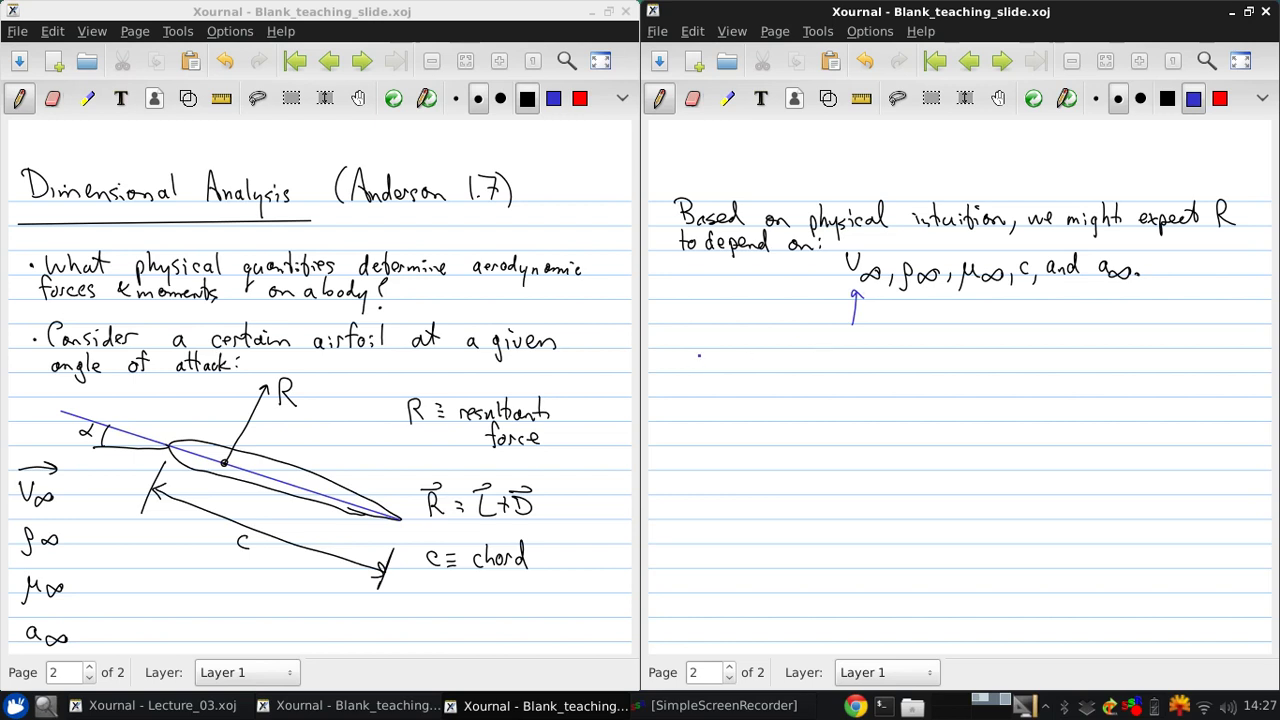
left_click_drag(677, 337, 729, 354)
mouse_move(741, 340)
left_mouse_down()
mouse_move(823, 362)
mouse_move(855, 348)
left_mouse_up()
left_click_drag(841, 355, 856, 354)
left_click_drag(876, 340, 876, 340)
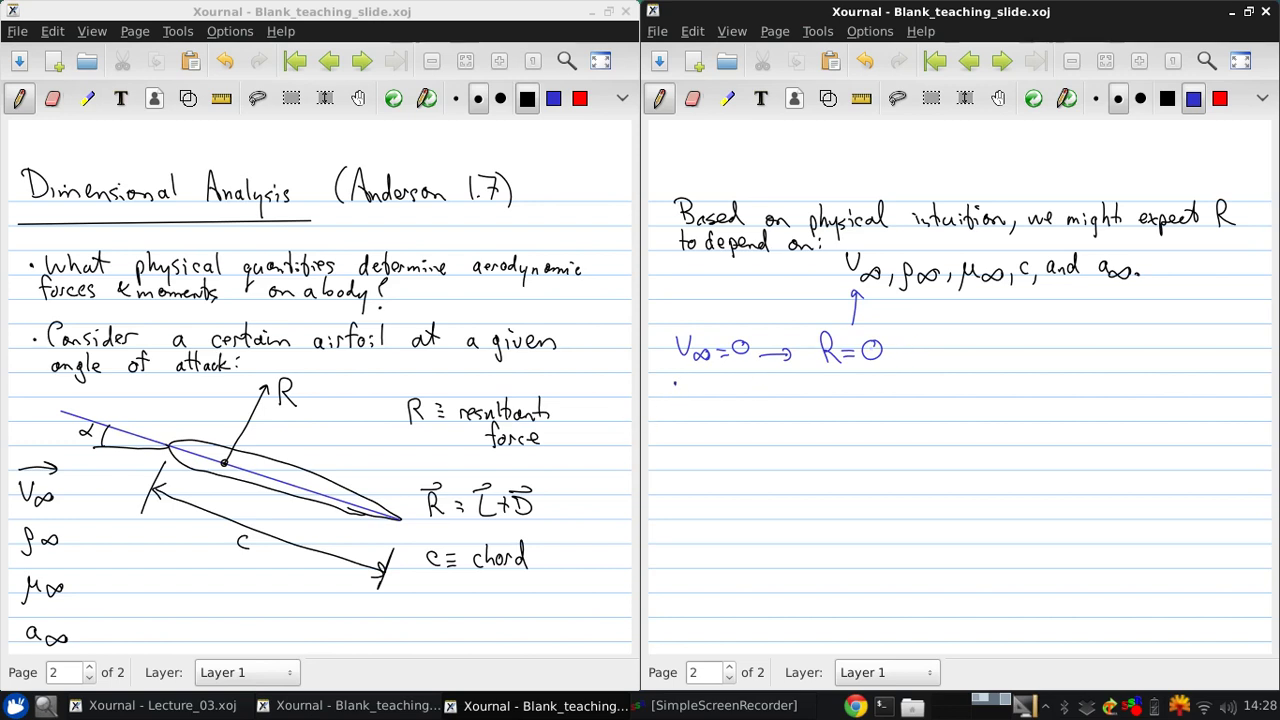
Step: Write 'V∞ ↑ → R ↑' on the next line in blue
mouse_move(675, 381)
left_mouse_down()
mouse_move(708, 396)
mouse_move(737, 381)
mouse_move(792, 396)
left_mouse_up()
mouse_move(783, 389)
left_mouse_down()
mouse_move(786, 401)
mouse_move(849, 405)
mouse_move(874, 377)
left_mouse_up()
left_click_drag(863, 381, 876, 386)
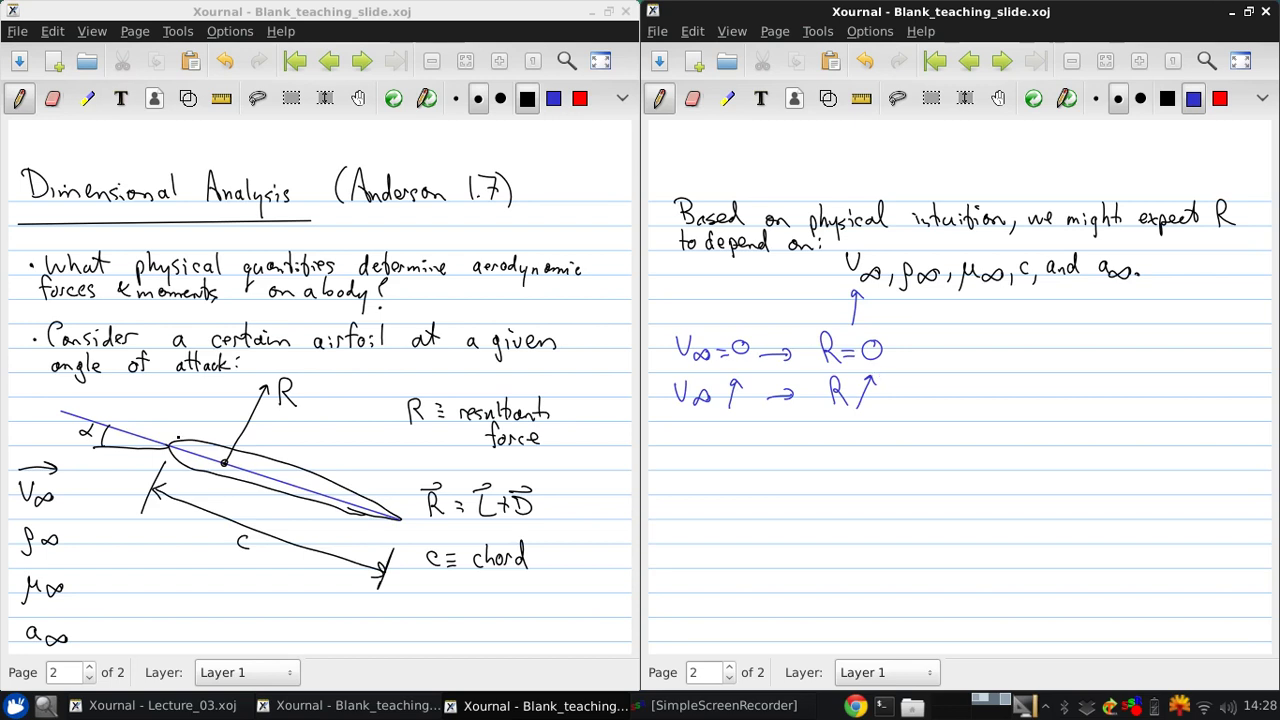
Step: Undo the last stroke in the left window and mark a red point on the airfoil
left_click(1219, 98)
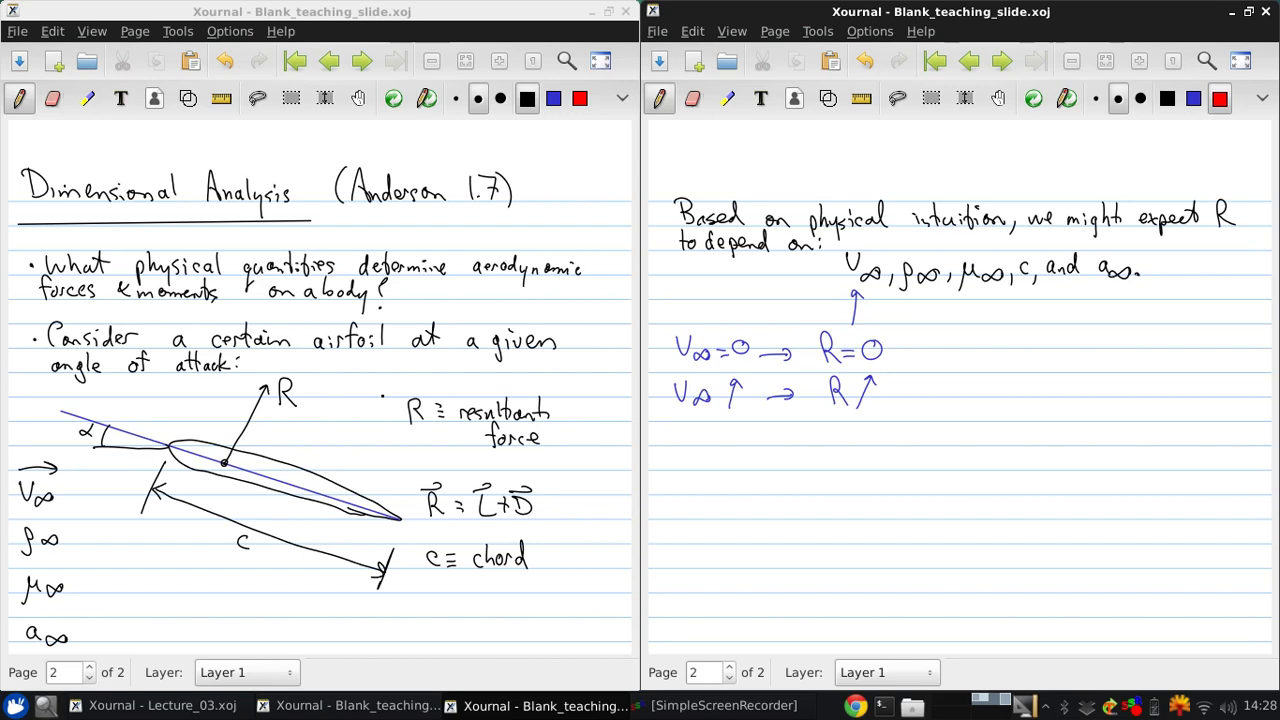
key("alt+Tab")
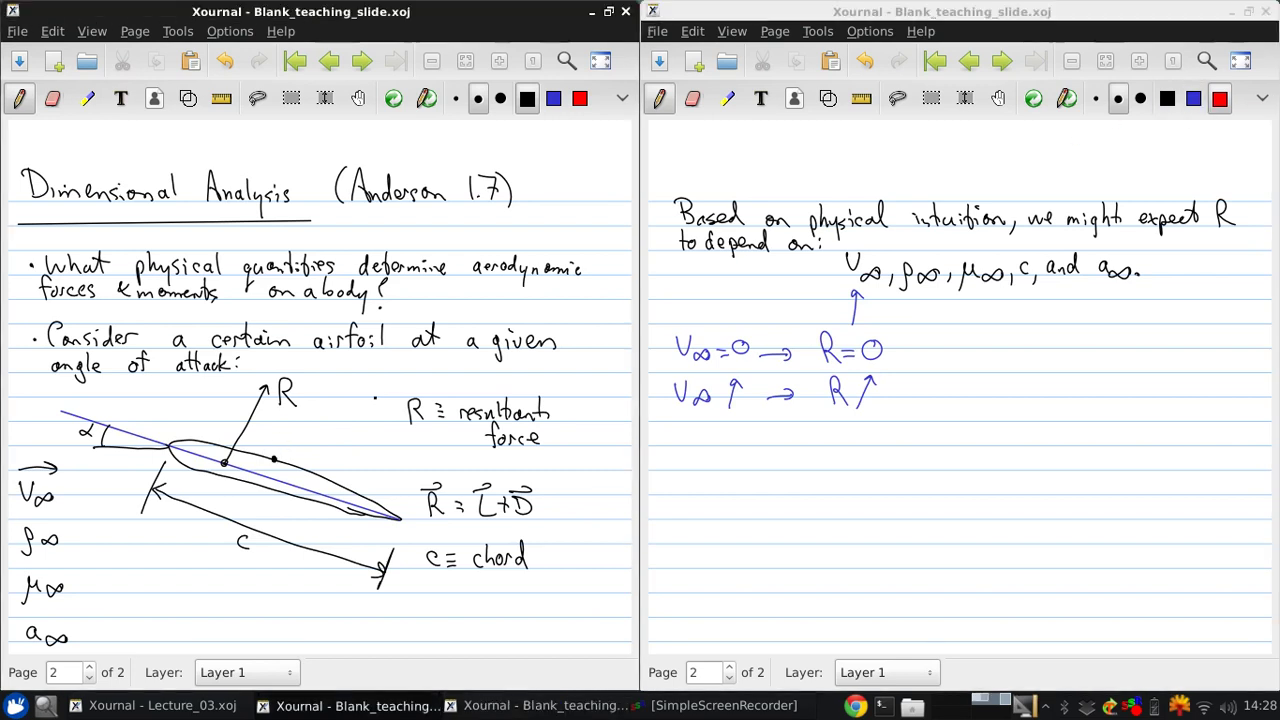
key("alt+Tab")
key("alt+Tab")
left_click(225, 61)
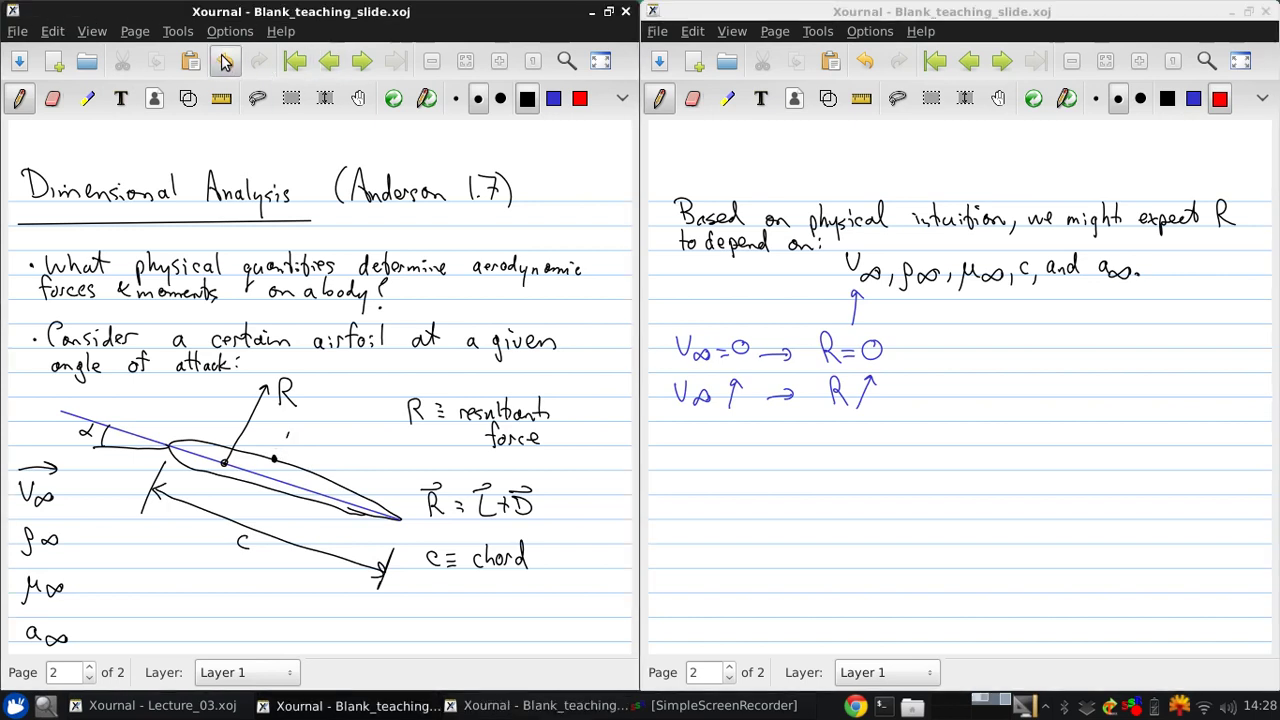
left_click(579, 98)
left_click(274, 459)
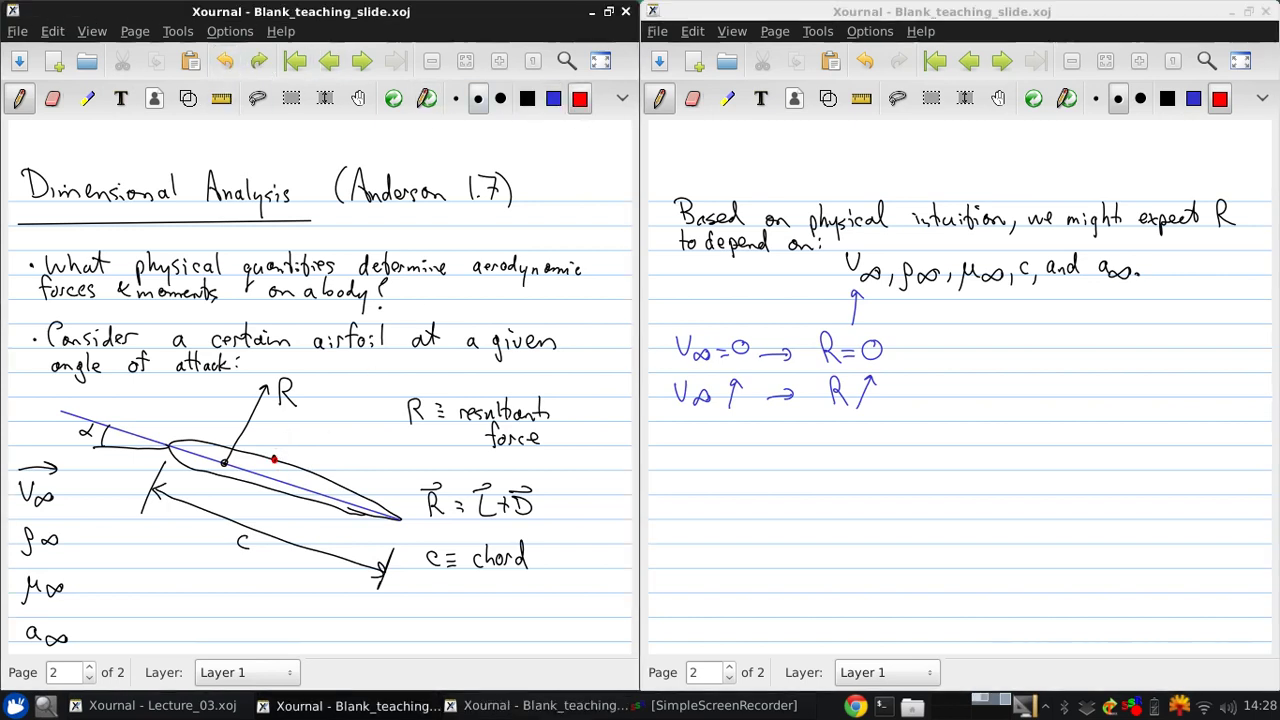
left_click(527, 98)
Step: Draw a blue arrow down from μ∞ in the right-hand notes
left_click(1167, 98)
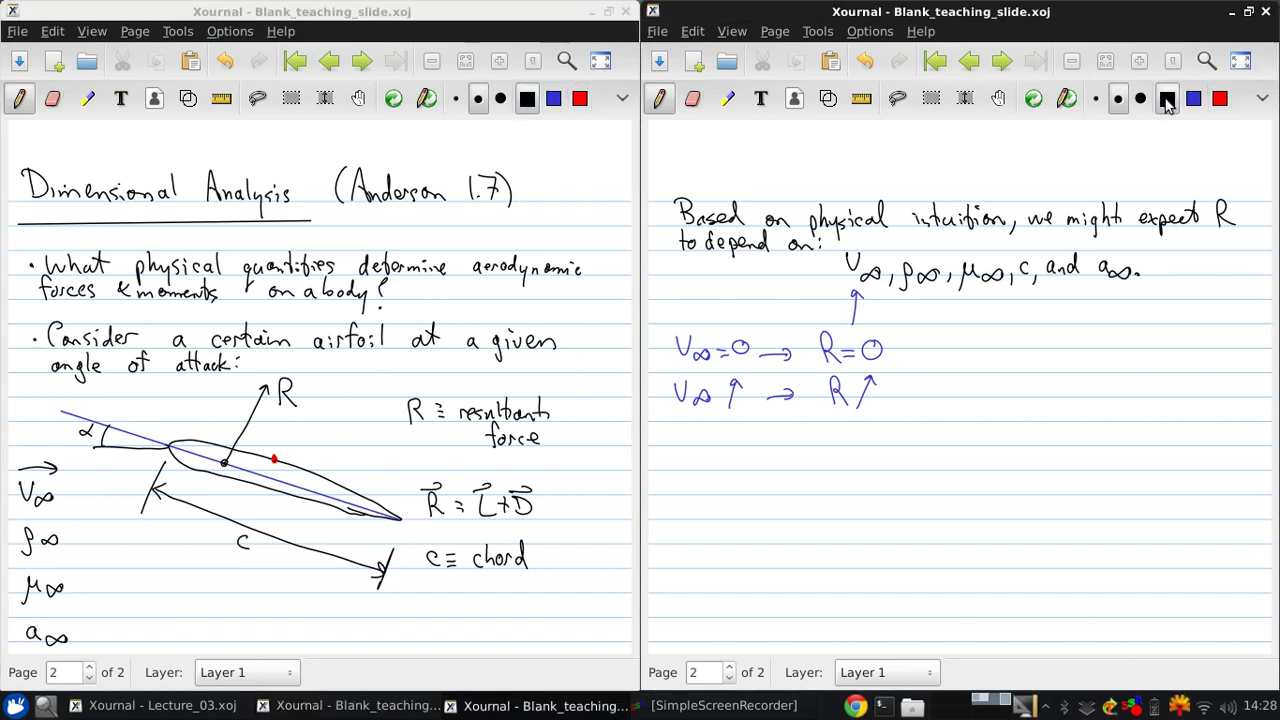
left_click(1193, 99)
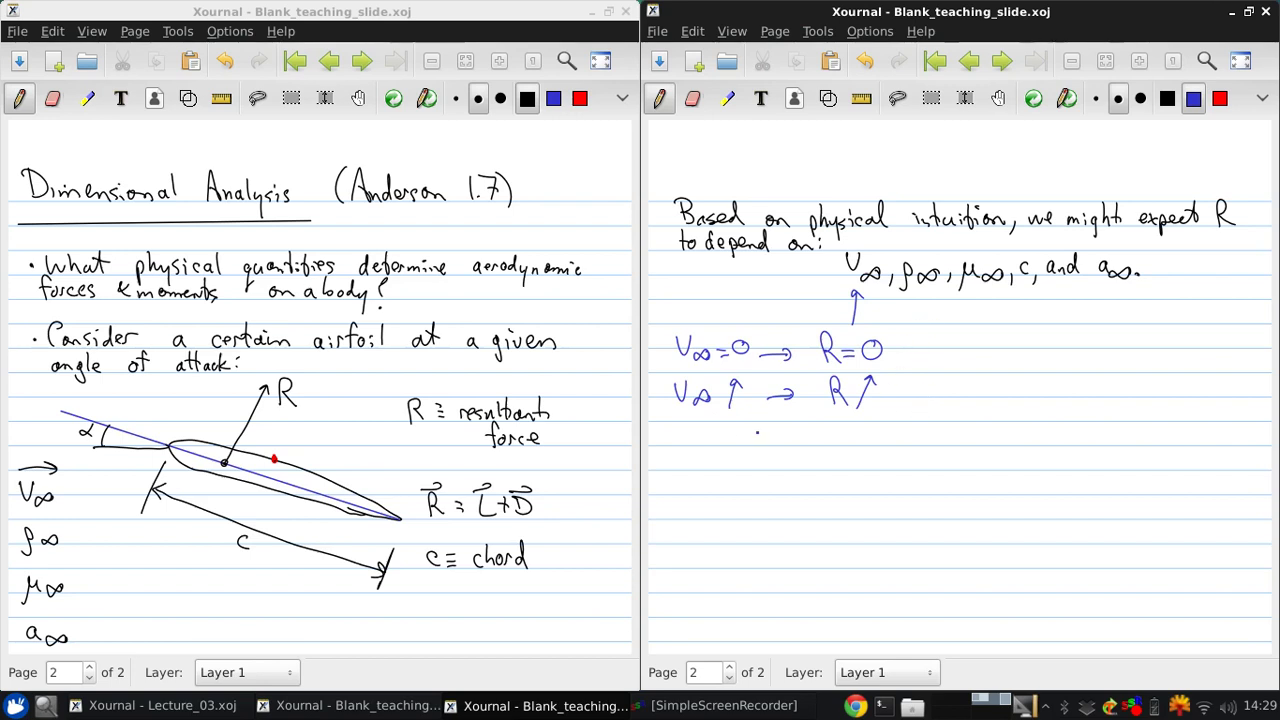
mouse_move(929, 322)
left_mouse_down()
mouse_move(933, 428)
mouse_move(908, 437)
left_mouse_up()
mouse_move(937, 318)
left_mouse_down()
mouse_move(931, 300)
mouse_move(923, 310)
left_mouse_up()
Step: Handwrite 'ρ∞ = 0 → R = 0' and below it 'ρ∞ ↑ → R ↑' in blue ink
mouse_move(675, 466)
left_mouse_down()
mouse_move(682, 446)
mouse_move(716, 449)
left_mouse_up()
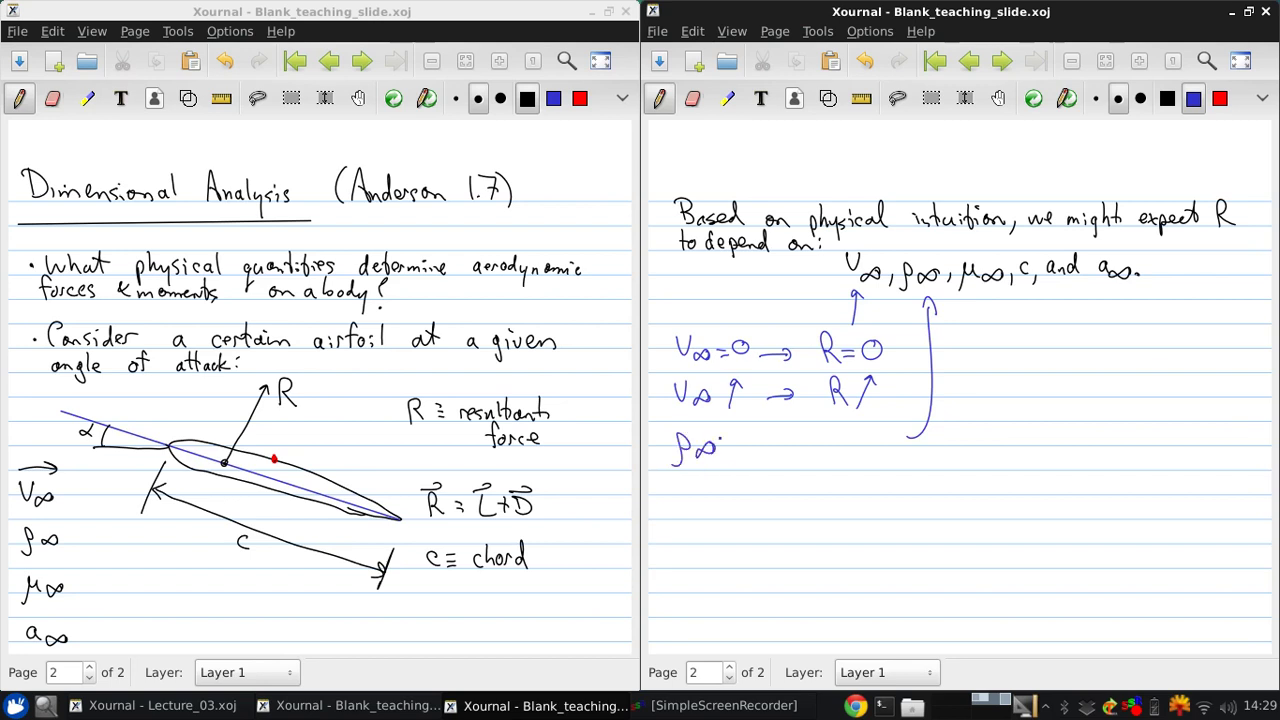
left_click_drag(722, 446, 740, 437)
mouse_move(754, 428)
left_mouse_down()
mouse_move(746, 440)
mouse_move(756, 426)
left_mouse_up()
left_click_drag(777, 437, 801, 437)
mouse_move(794, 431)
left_mouse_down()
mouse_move(797, 443)
mouse_move(826, 420)
left_mouse_up()
mouse_move(826, 420)
left_mouse_down()
mouse_move(842, 446)
mouse_move(857, 433)
left_mouse_up()
left_click_drag(846, 439, 874, 426)
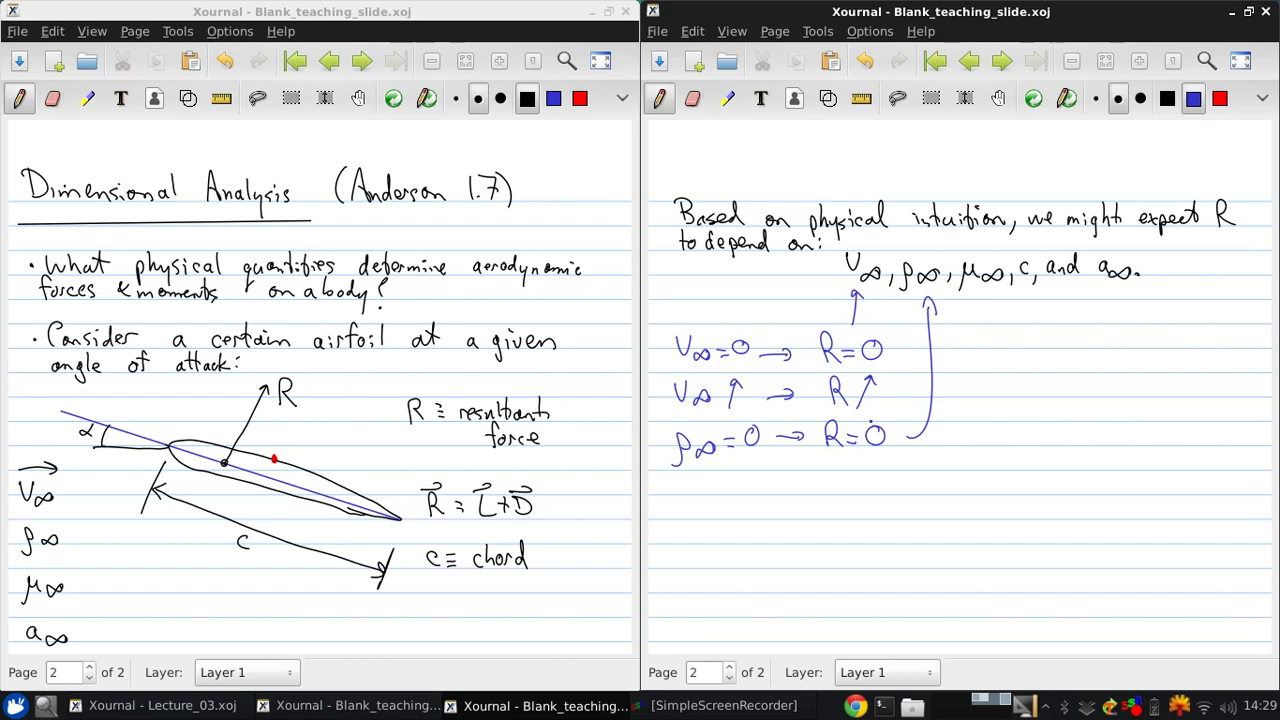
mouse_move(678, 505)
left_mouse_down()
mouse_move(684, 486)
mouse_move(710, 492)
mouse_move(732, 470)
mouse_move(786, 483)
left_mouse_up()
mouse_move(778, 477)
left_mouse_down()
mouse_move(778, 490)
mouse_move(819, 470)
mouse_move(838, 494)
mouse_move(868, 466)
mouse_move(872, 477)
left_mouse_up()
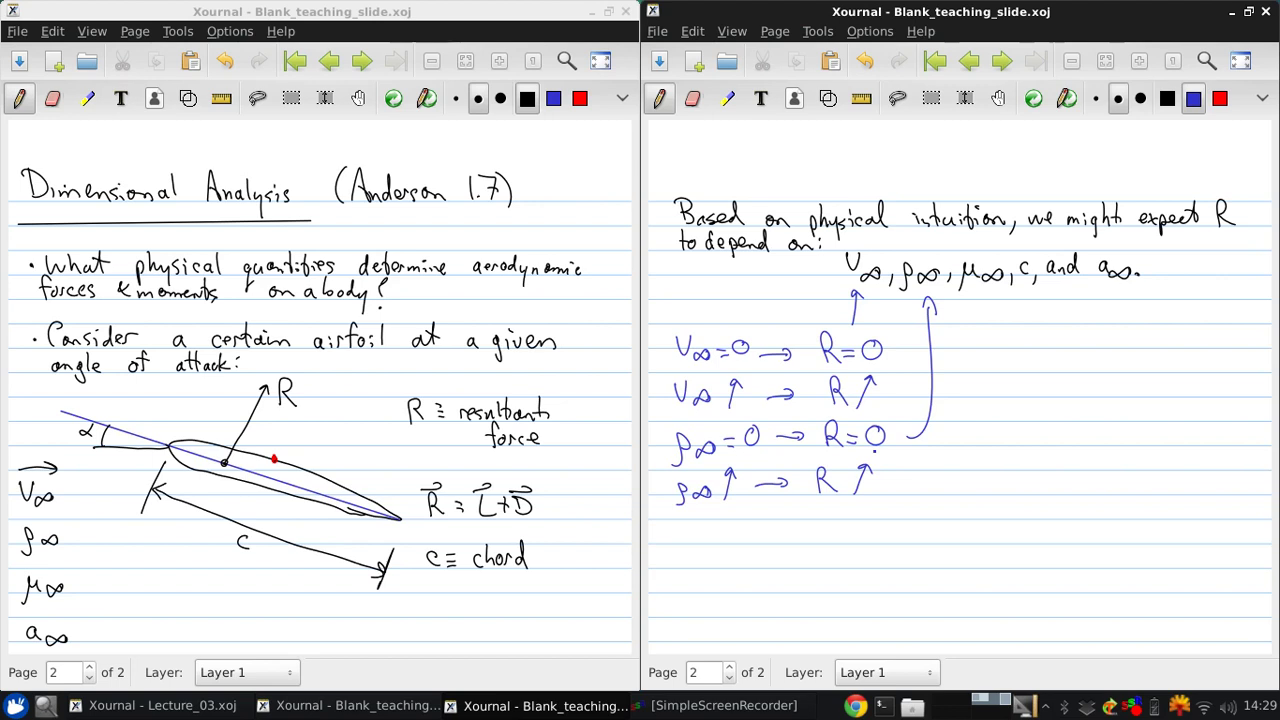
Step: Draw an arrow up to μ∞, then write 'μ∞ →' and 'τ = μ ∂u/∂n', replacing ∂y with ∂n
mouse_move(988, 376)
left_mouse_down()
mouse_move(988, 303)
mouse_move(993, 315)
left_mouse_up()
left_click_drag(968, 392, 1034, 398)
mouse_move(951, 449)
left_mouse_down()
mouse_move(975, 445)
mouse_move(965, 466)
left_mouse_up()
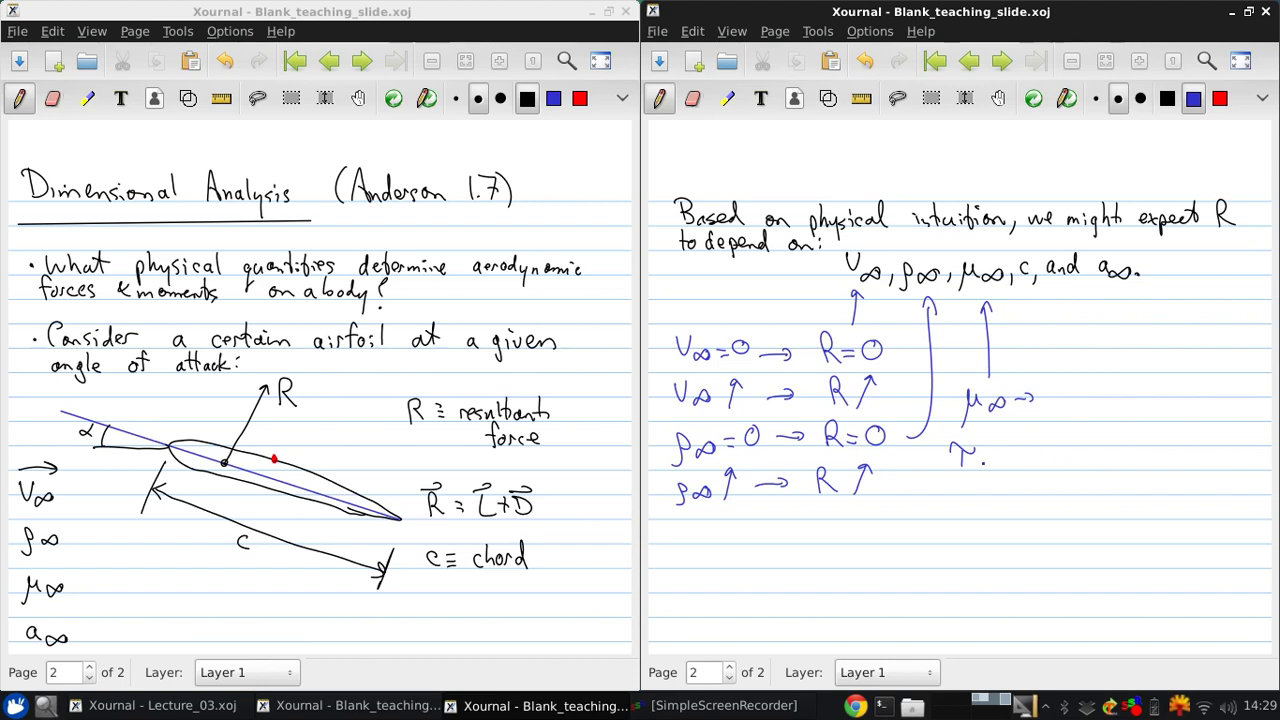
left_click_drag(980, 463, 998, 453)
mouse_move(1002, 456)
left_mouse_down()
mouse_move(1064, 468)
mouse_move(1040, 486)
mouse_move(1057, 505)
left_mouse_up()
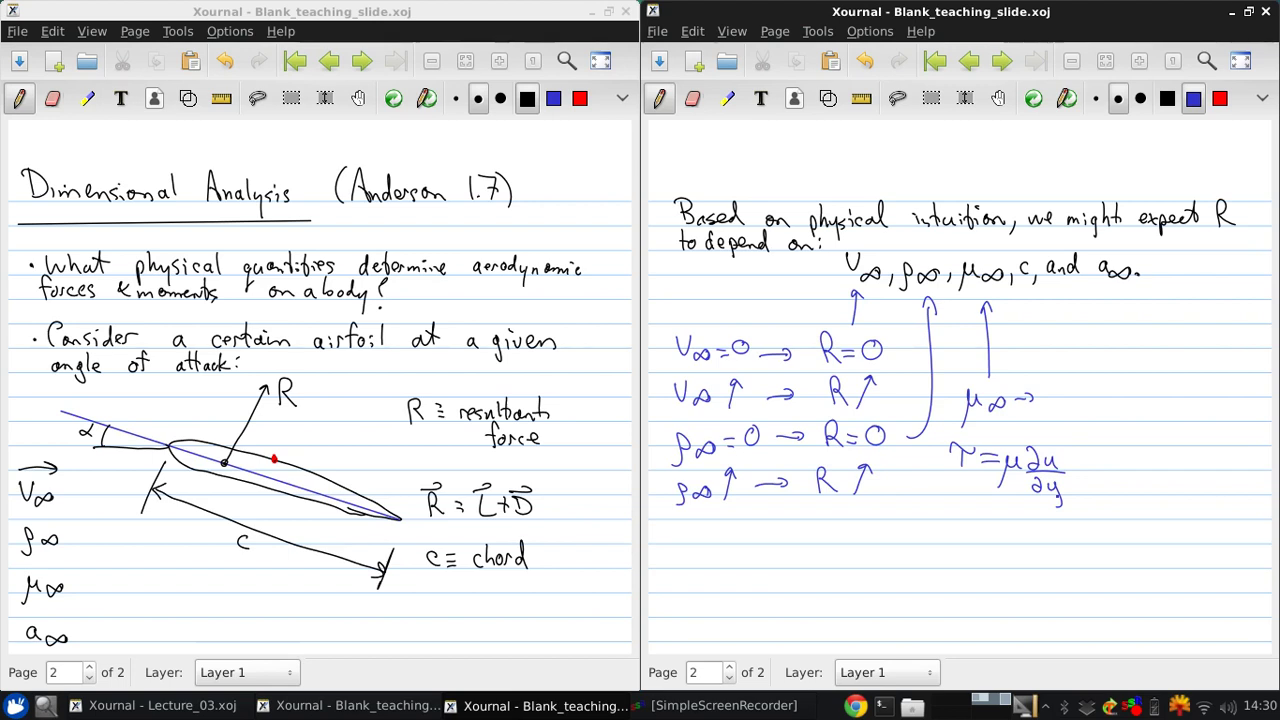
left_click(864, 61)
left_click_drag(1047, 494, 1062, 494)
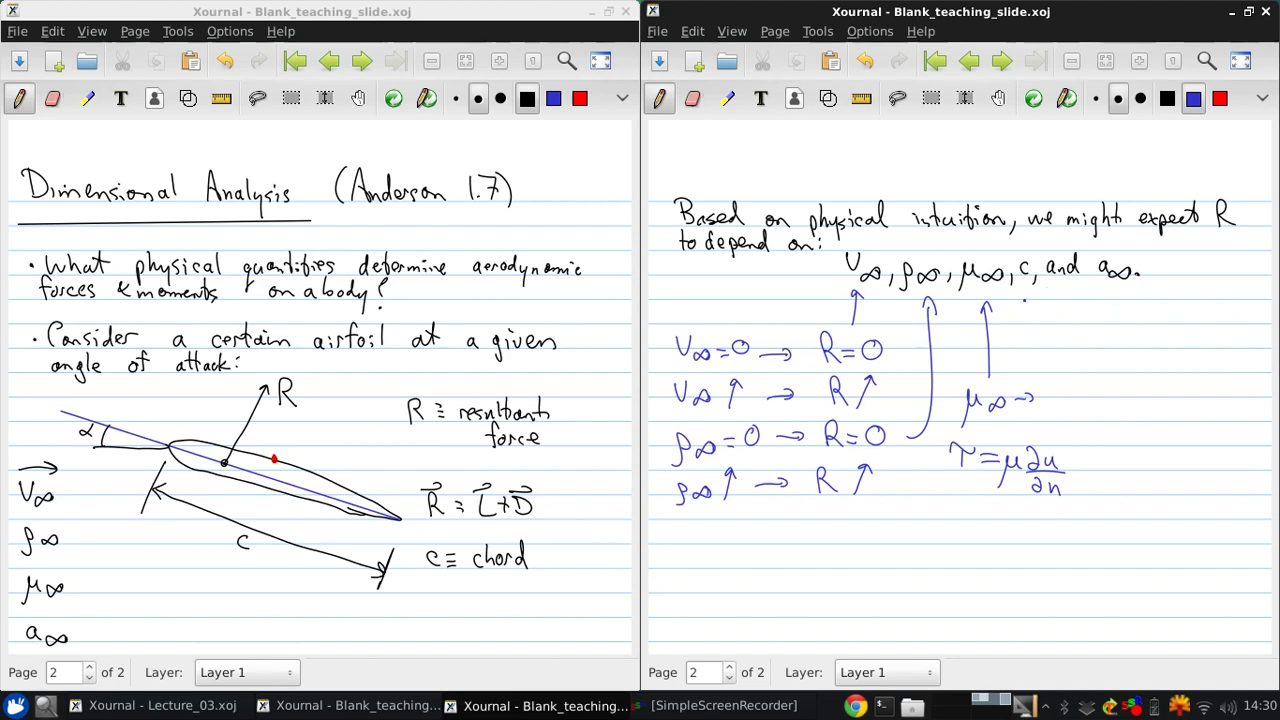
Step: Draw a long curved arrow from c down the page and write 'c → size'
mouse_move(1025, 300)
left_mouse_down()
mouse_move(1102, 462)
mouse_move(1087, 518)
mouse_move(1032, 300)
left_mouse_up()
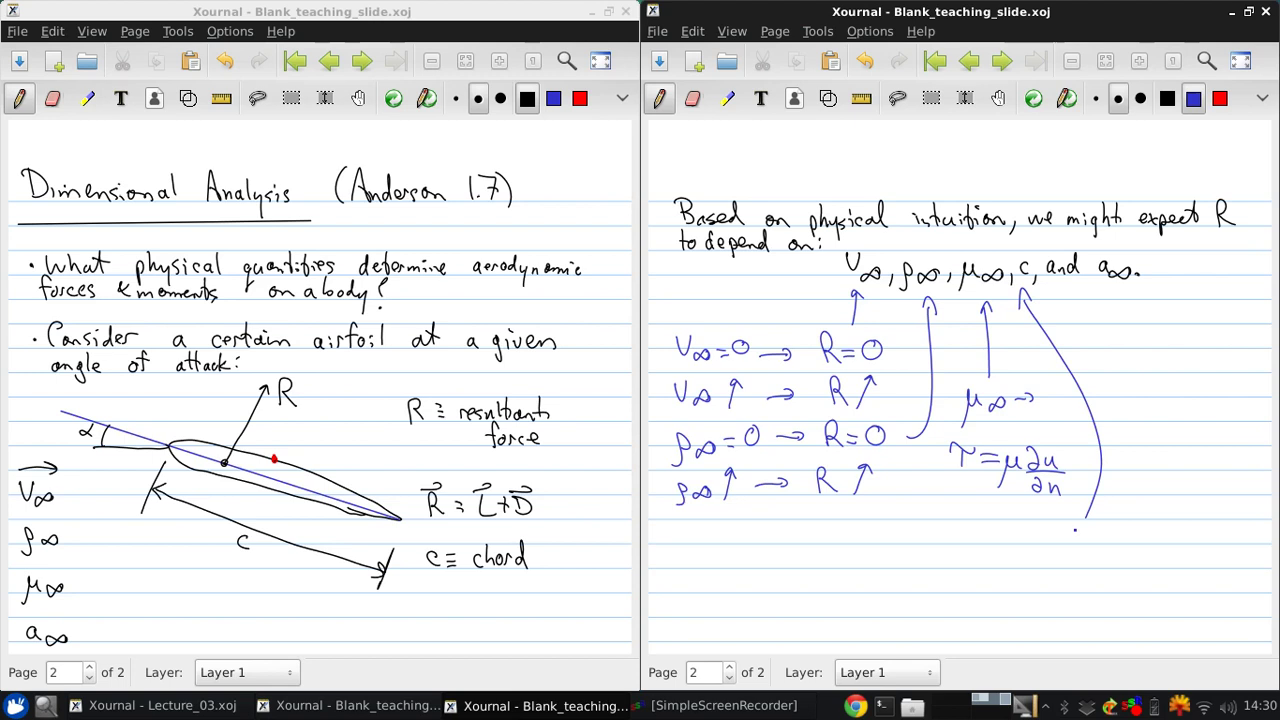
left_click_drag(1080, 529, 1079, 542)
left_click_drag(1097, 535, 1165, 541)
left_click(1175, 535)
Step: Write 'c ↑ → R ↑' beneath the size note, removing a misplaced R
mouse_move(1061, 587)
left_mouse_down()
mouse_move(1075, 590)
mouse_move(1088, 560)
left_mouse_up()
left_click(865, 61)
mouse_move(1082, 567)
left_mouse_down()
mouse_move(1136, 574)
mouse_move(1126, 582)
mouse_move(1166, 566)
mouse_move(1172, 586)
left_mouse_up()
mouse_move(1178, 588)
left_mouse_down()
mouse_move(1194, 556)
mouse_move(1197, 566)
left_mouse_up()
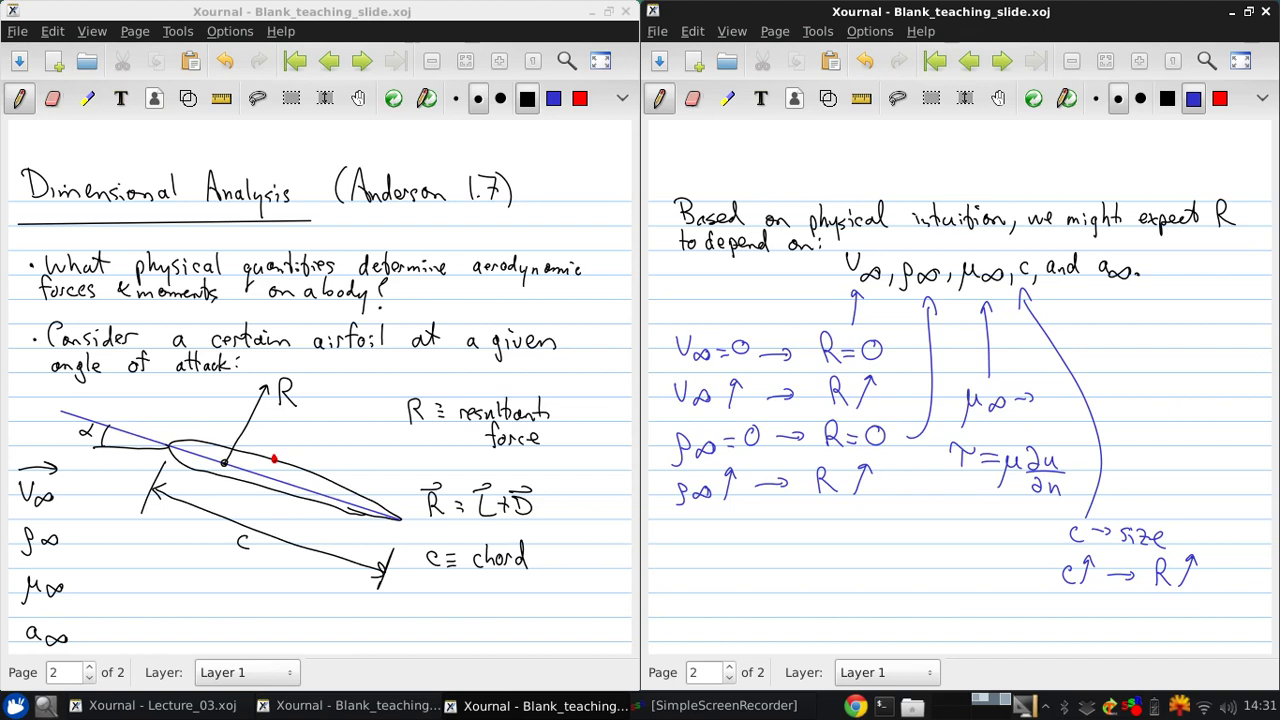
Step: Draw a curve from a∞ down to the note 'a∞: governs compressibility' with a left arrow
mouse_move(1136, 297)
left_mouse_down()
mouse_move(1258, 460)
mouse_move(1180, 632)
left_mouse_up()
mouse_move(1131, 305)
left_mouse_down()
mouse_move(1135, 287)
mouse_move(1150, 295)
left_mouse_up()
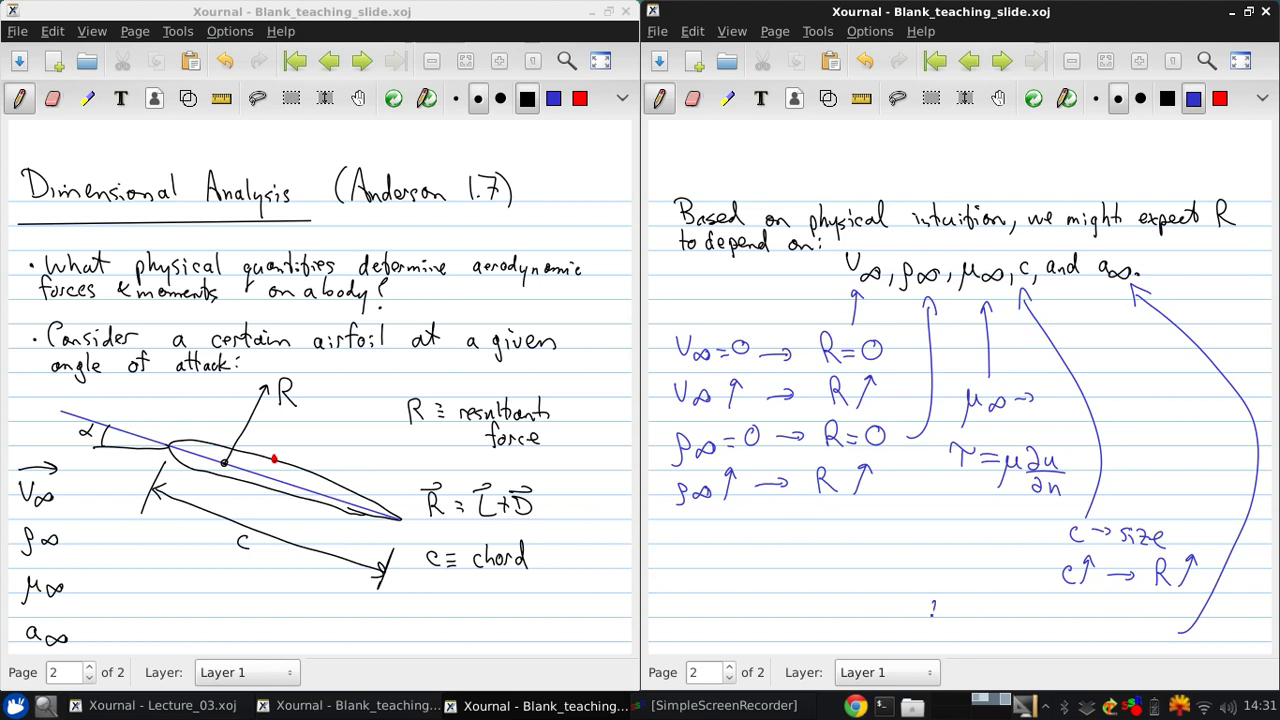
mouse_move(933, 606)
left_mouse_down()
mouse_move(990, 624)
mouse_move(1022, 616)
left_mouse_up()
left_click(865, 61)
mouse_move(1024, 612)
left_mouse_down()
mouse_move(1144, 616)
mouse_move(1174, 600)
mouse_move(1180, 618)
mouse_move(1186, 606)
left_mouse_up()
left_click_drag(1184, 606, 1188, 626)
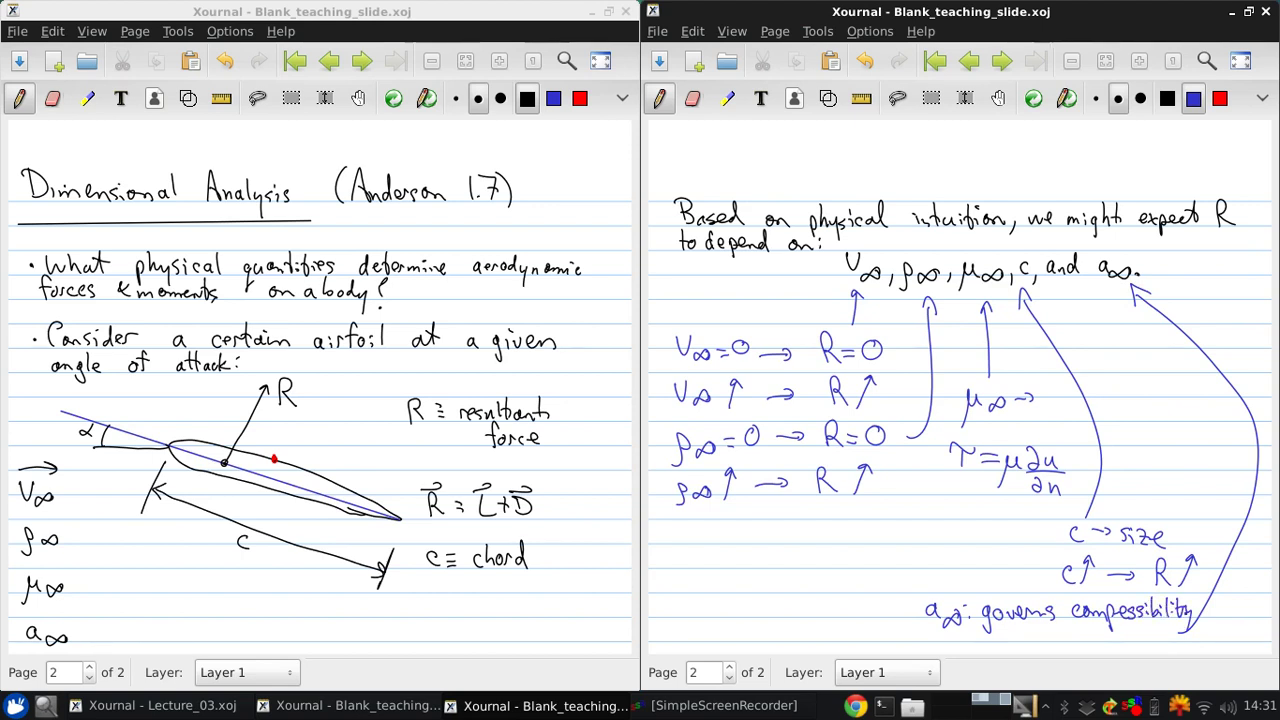
mouse_move(910, 610)
left_mouse_down()
mouse_move(874, 610)
mouse_move(884, 619)
left_mouse_up()
Step: Write 'ρ variations' with a hooked arrow above it, then switch the pen to black ink
mouse_move(665, 629)
left_mouse_down()
mouse_move(670, 602)
mouse_move(668, 613)
mouse_move(733, 612)
left_mouse_up()
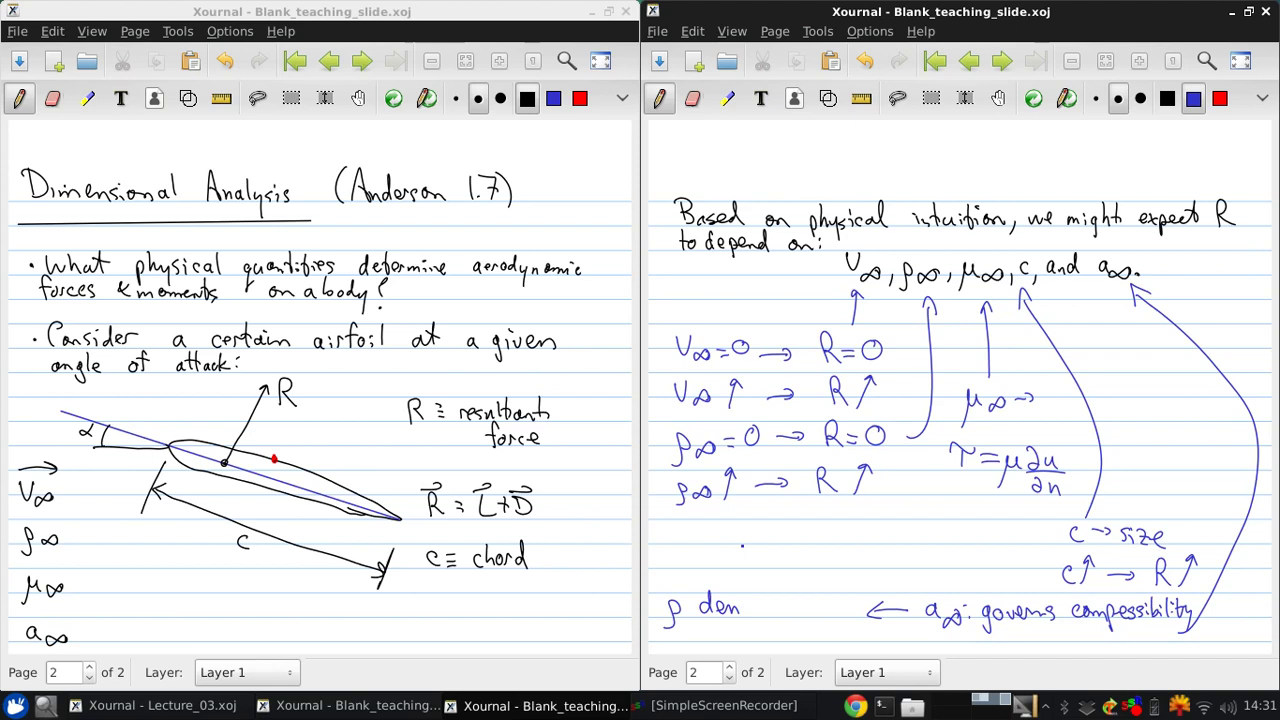
left_click(866, 60)
left_click(866, 60)
left_click_drag(697, 602, 757, 615)
left_click_drag(752, 603, 788, 613)
left_click_drag(790, 606, 800, 614)
left_click_drag(806, 603, 802, 613)
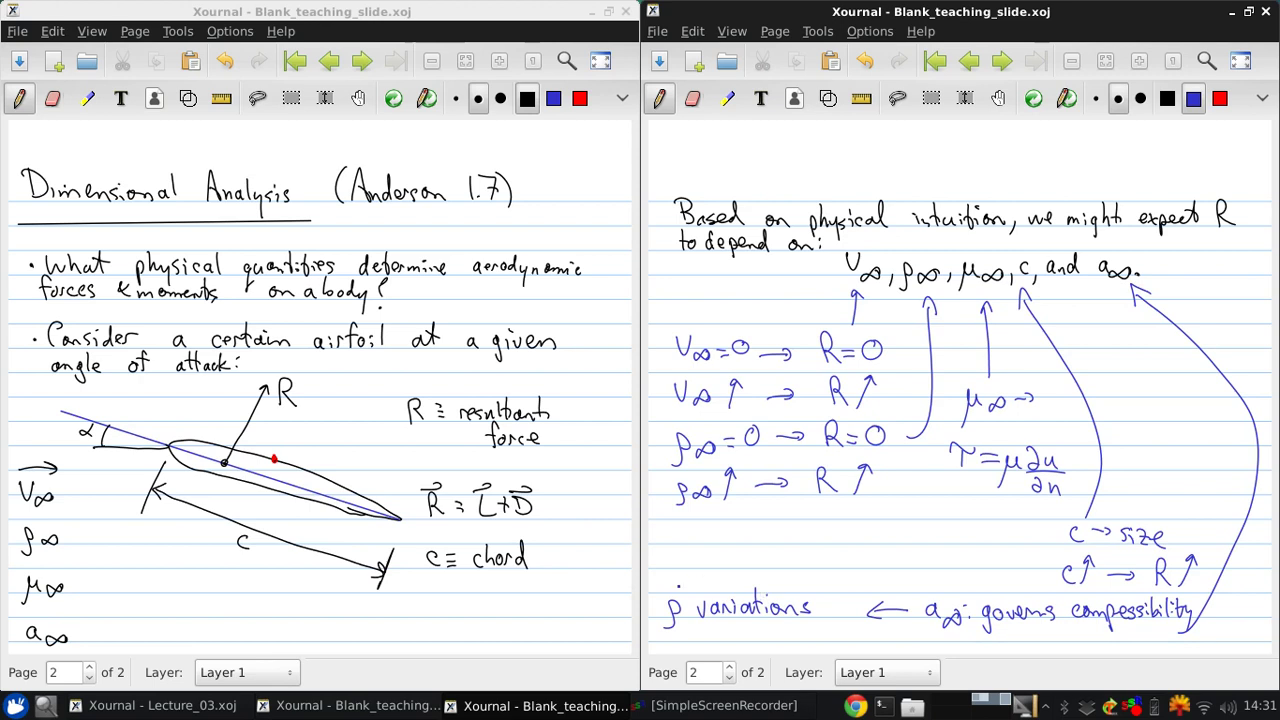
mouse_move(668, 590)
left_mouse_down()
mouse_move(692, 560)
mouse_move(844, 566)
mouse_move(938, 560)
mouse_move(950, 546)
mouse_move(964, 566)
mouse_move(984, 558)
left_mouse_up()
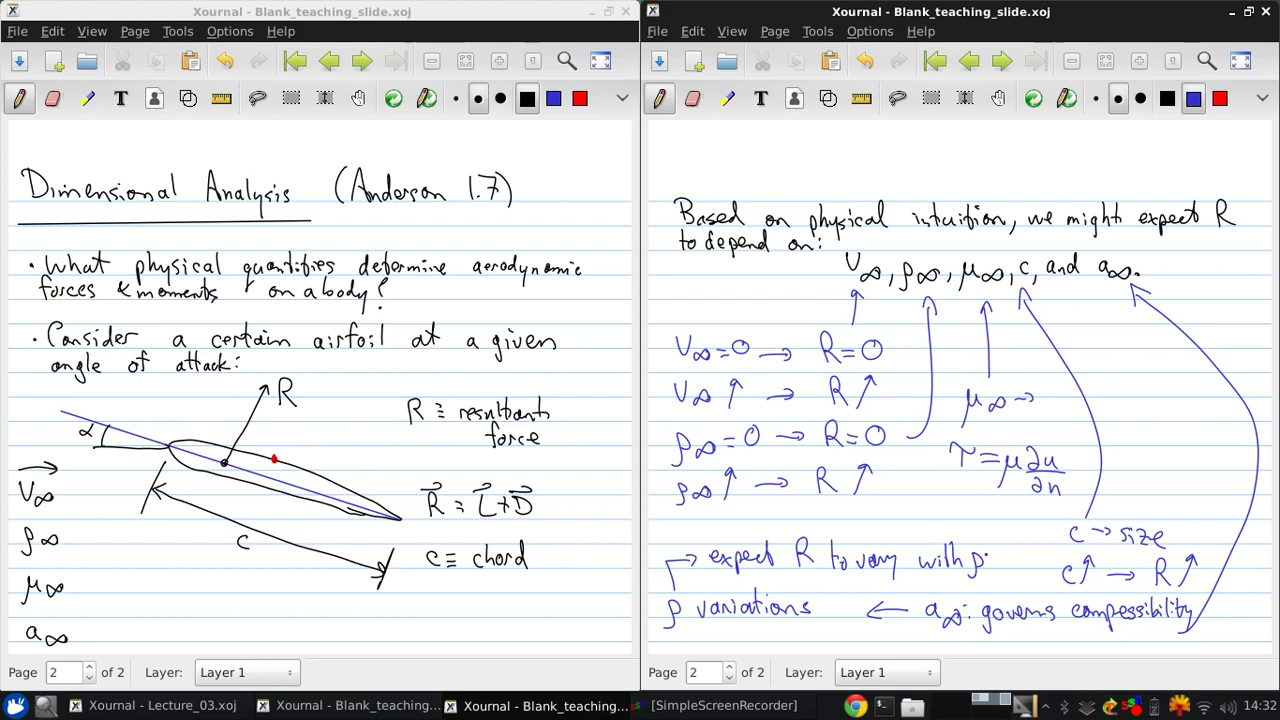
left_click(1167, 98)
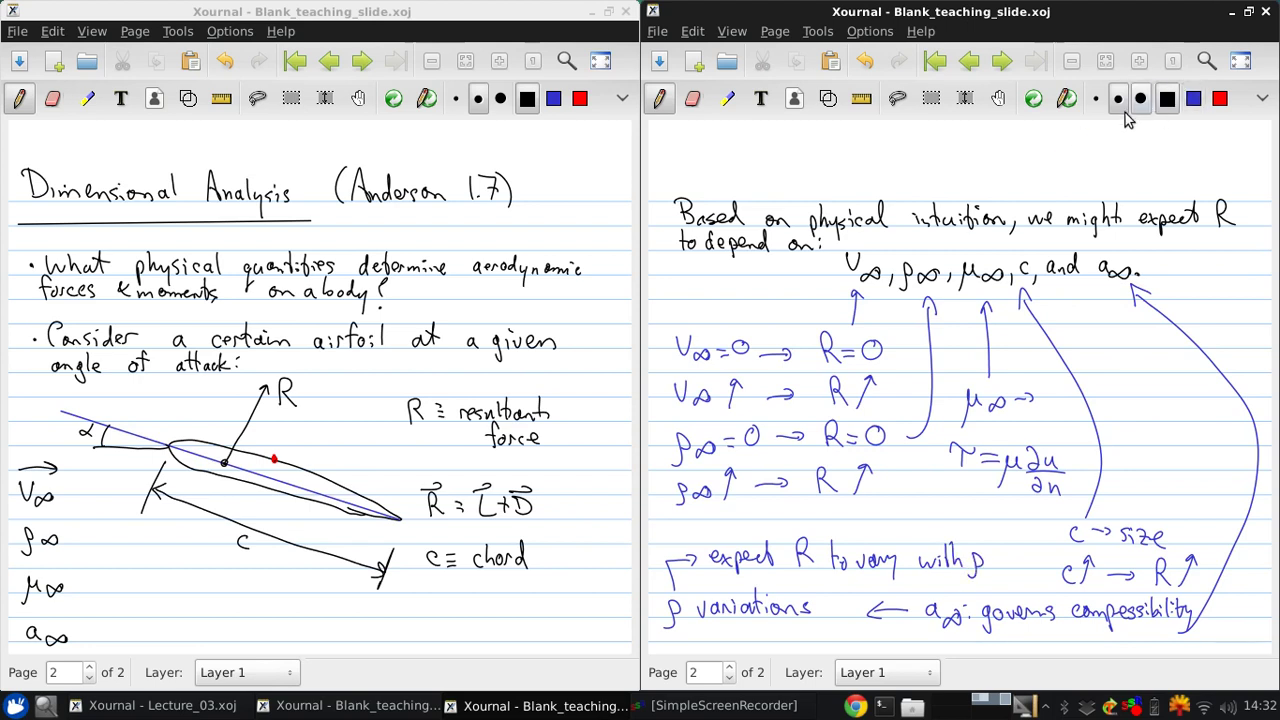
Step: Swap the windows so the intuition notes sit left, and append a blank page 3 on the right
double_click(715, 14)
left_click(245, 18)
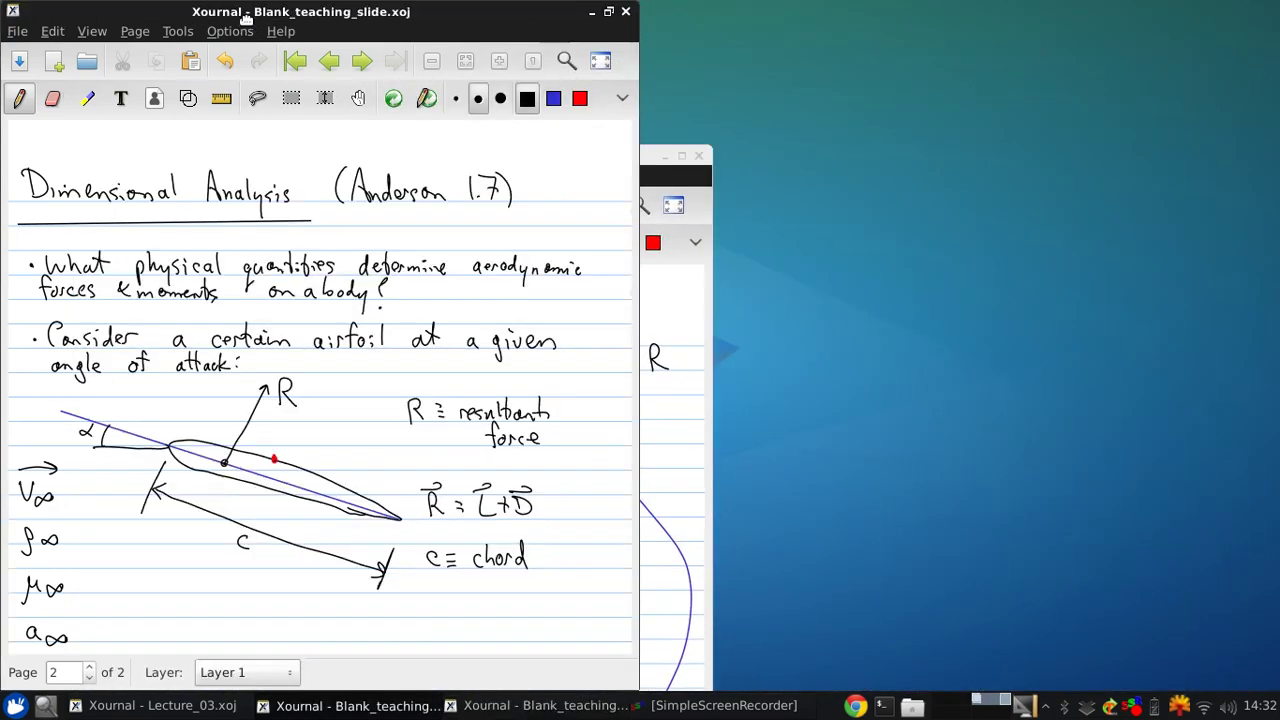
left_click_drag(245, 18, 1270, 150)
left_click_drag(474, 157, 8, 113)
left_click(775, 31)
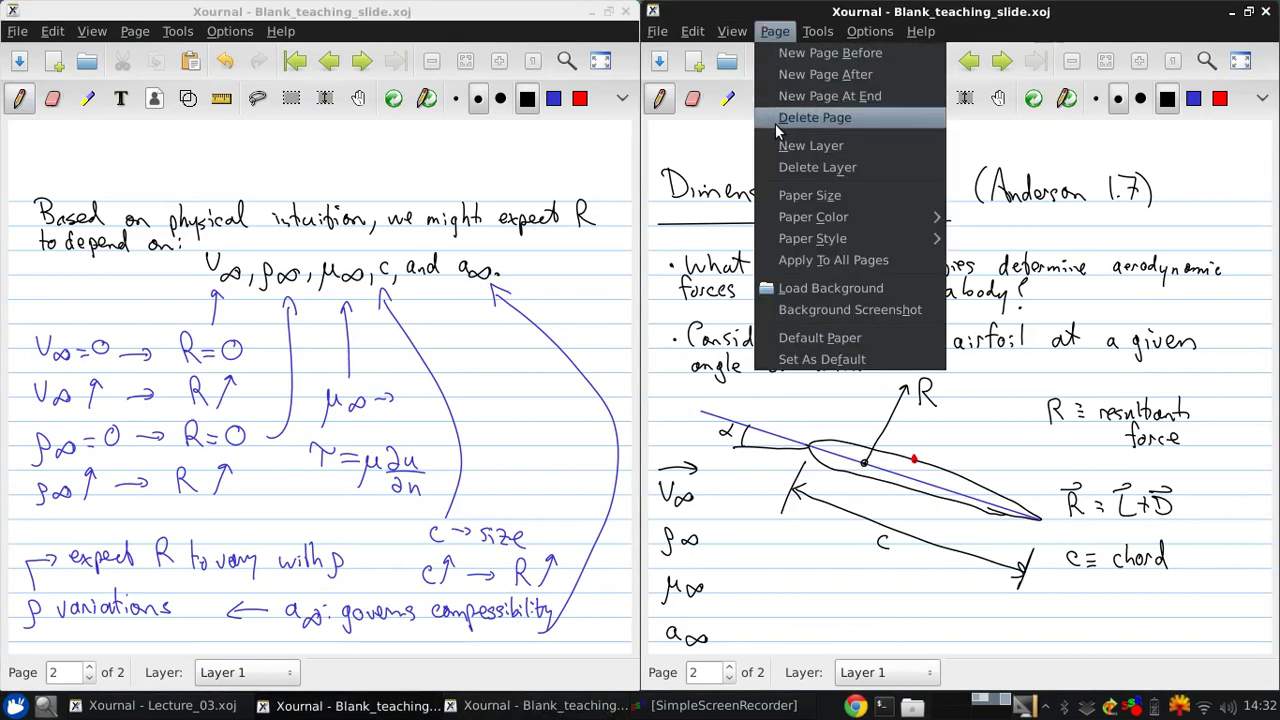
left_click(782, 97)
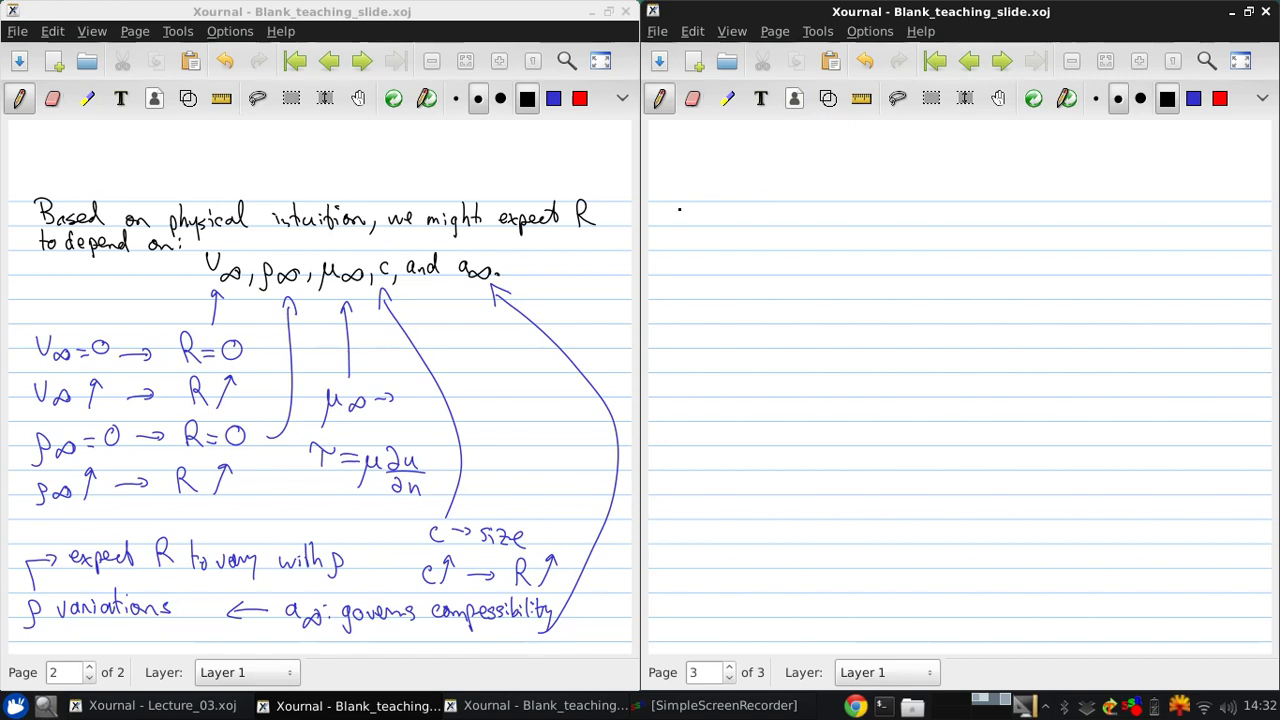
Step: Write 'So we can write: R=f(ρ∞, V∞, c, μ∞, a∞)' and label it (Eq 1)
left_click_drag(688, 202, 677, 226)
mouse_move(698, 219)
left_mouse_down()
mouse_move(847, 226)
mouse_move(869, 223)
mouse_move(868, 208)
left_mouse_up()
mouse_move(874, 207)
left_mouse_down()
mouse_move(874, 227)
mouse_move(891, 214)
left_mouse_up()
left_click(905, 223)
left_click_drag(894, 221, 949, 227)
mouse_move(949, 205)
left_mouse_down()
mouse_move(961, 226)
mouse_move(975, 215)
left_mouse_up()
mouse_move(962, 222)
left_mouse_down()
mouse_move(985, 228)
mouse_move(995, 213)
left_mouse_up()
mouse_move(1010, 192)
left_mouse_down()
mouse_move(1012, 233)
mouse_move(1022, 212)
mouse_move(1050, 222)
left_mouse_up()
left_click_drag(1050, 226, 1070, 204)
mouse_move(1086, 220)
left_mouse_down()
mouse_move(1123, 238)
mouse_move(1146, 217)
mouse_move(1240, 231)
left_mouse_up()
left_click(1145, 224)
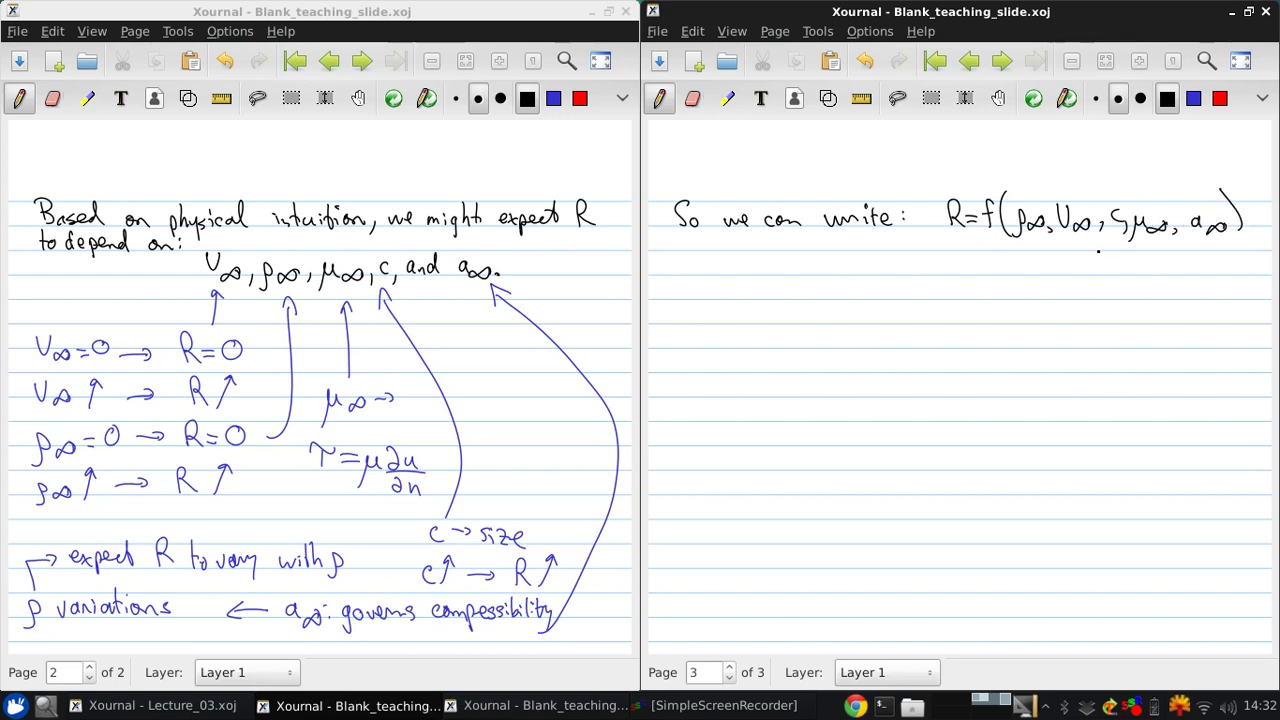
mouse_move(1096, 250)
left_mouse_down()
mouse_move(1090, 275)
mouse_move(1110, 274)
mouse_move(1122, 292)
left_mouse_up()
left_click_drag(1140, 250, 1142, 268)
left_click_drag(1148, 250, 1157, 279)
Step: Add an arrow pointing up at the formula with the note 'Many parameters!'
left_click_drag(1008, 262, 980, 295)
left_click_drag(1002, 261, 1011, 271)
mouse_move(760, 327)
left_mouse_down()
mouse_move(806, 323)
mouse_move(812, 340)
mouse_move(852, 318)
mouse_move(896, 318)
left_mouse_up()
mouse_move(904, 302)
left_mouse_down()
mouse_move(908, 322)
mouse_move(916, 308)
left_mouse_up()
left_click_drag(912, 318, 930, 312)
left_click_drag(934, 312, 958, 316)
left_click(958, 322)
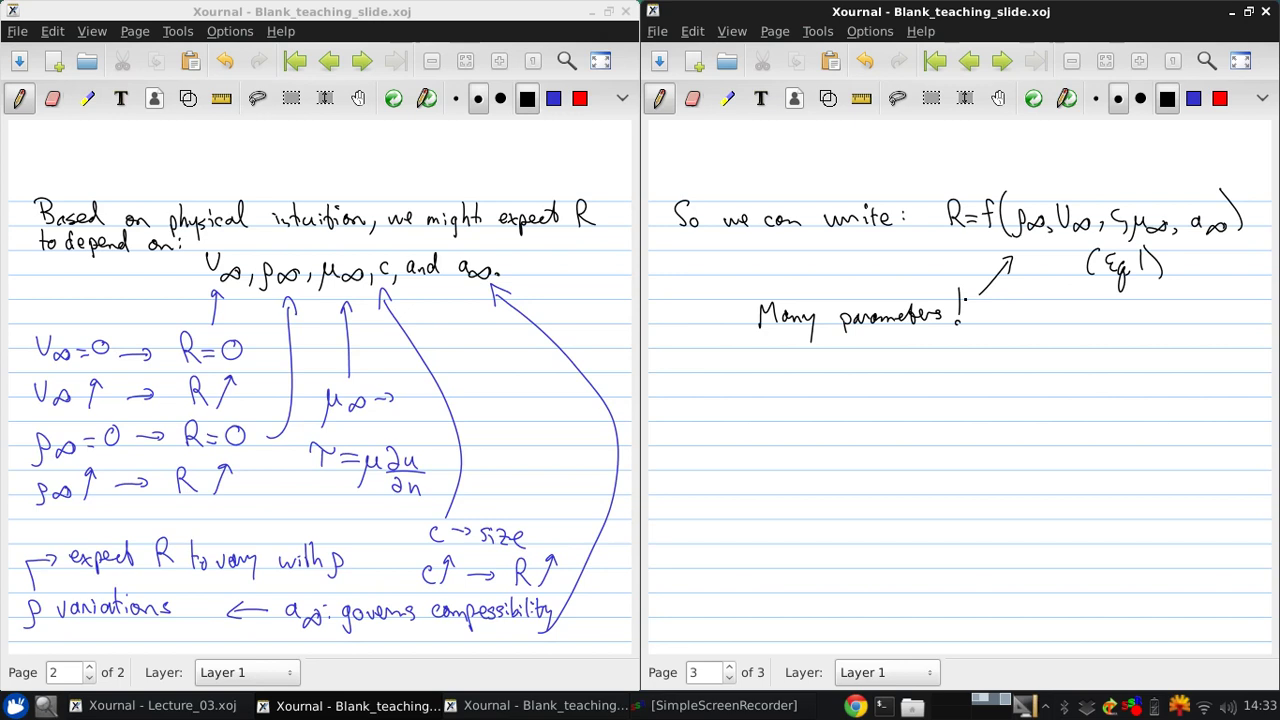
Step: Write the heading 'Buckinghams Pi theorem:' below
mouse_move(670, 364)
left_mouse_down()
mouse_move(682, 392)
mouse_move(706, 392)
left_mouse_up()
mouse_move(718, 370)
left_mouse_down()
mouse_move(720, 392)
mouse_move(752, 390)
mouse_move(758, 410)
mouse_move(782, 394)
mouse_move(850, 397)
left_mouse_up()
left_click(752, 384)
key("ctrl+z")
left_click(735, 384)
mouse_move(850, 366)
left_mouse_down()
mouse_move(851, 381)
mouse_move(901, 398)
mouse_move(908, 384)
left_mouse_up()
mouse_move(906, 370)
left_mouse_down()
mouse_move(917, 394)
mouse_move(980, 392)
left_mouse_up()
left_click(985, 382)
left_click(985, 393)
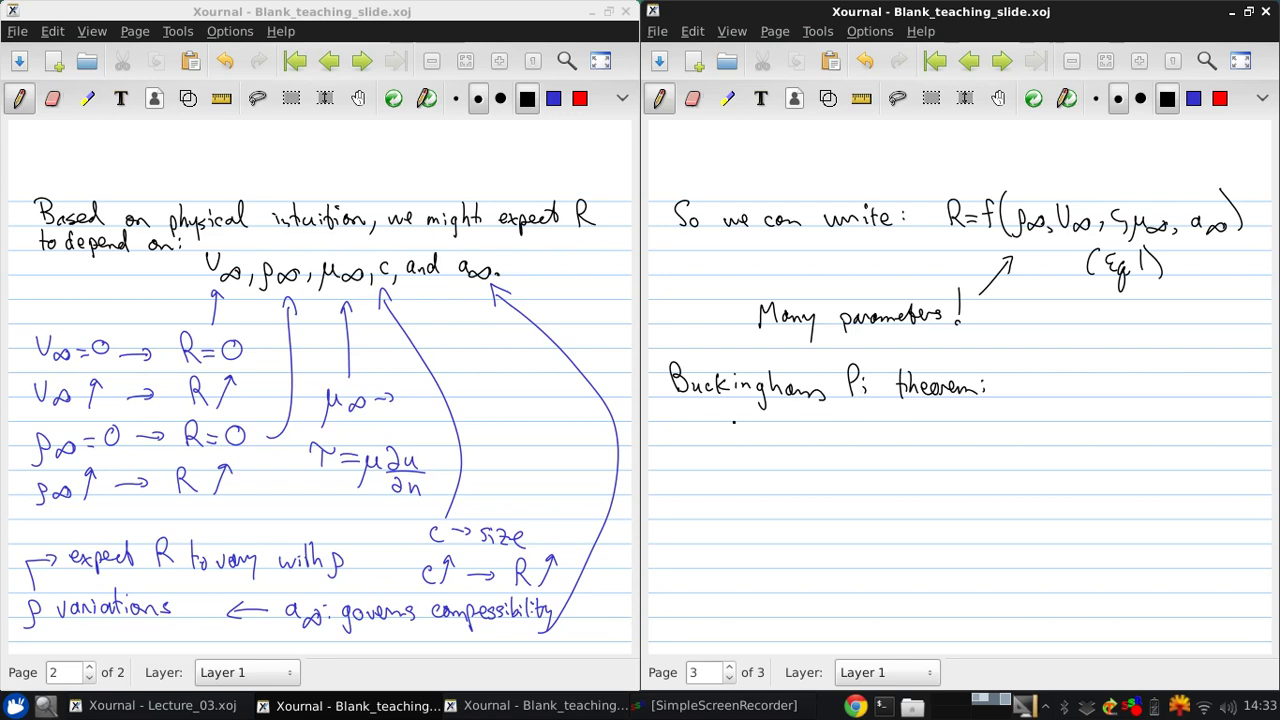
Step: Draw an arrow from the heading and write g(R, ρ∞, V∞, c, μ∞, a∞) = 0
mouse_move(984, 388)
left_mouse_down()
mouse_move(1066, 386)
mouse_move(1056, 391)
left_mouse_up()
left_click_drag(737, 437, 726, 467)
mouse_move(758, 418)
left_mouse_down()
mouse_move(751, 451)
mouse_move(826, 448)
left_mouse_up()
mouse_move(831, 446)
left_mouse_down()
mouse_move(853, 446)
mouse_move(860, 428)
left_mouse_up()
left_click_drag(862, 444, 880, 447)
mouse_move(889, 444)
left_mouse_down()
mouse_move(936, 461)
mouse_move(952, 444)
left_mouse_up()
left_click_drag(966, 438, 976, 458)
mouse_move(996, 436)
left_mouse_down()
mouse_move(1028, 450)
mouse_move(1062, 432)
left_mouse_up()
left_click_drag(1048, 442, 1082, 420)
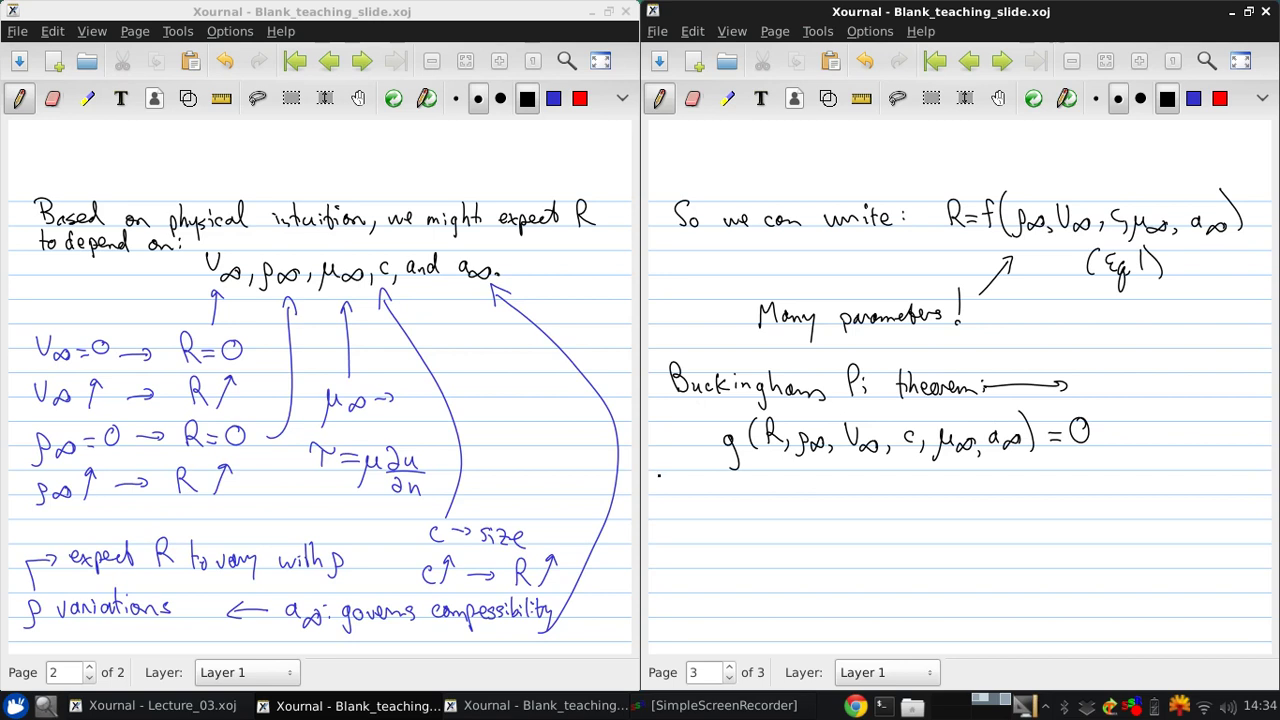
Step: List the fundamental dimensions: m = mass, l = length, t = time
mouse_move(736, 484)
left_mouse_down()
mouse_move(733, 495)
mouse_move(746, 472)
mouse_move(778, 490)
mouse_move(1160, 490)
left_mouse_up()
left_click(784, 488)
left_click(993, 482)
left_click(993, 489)
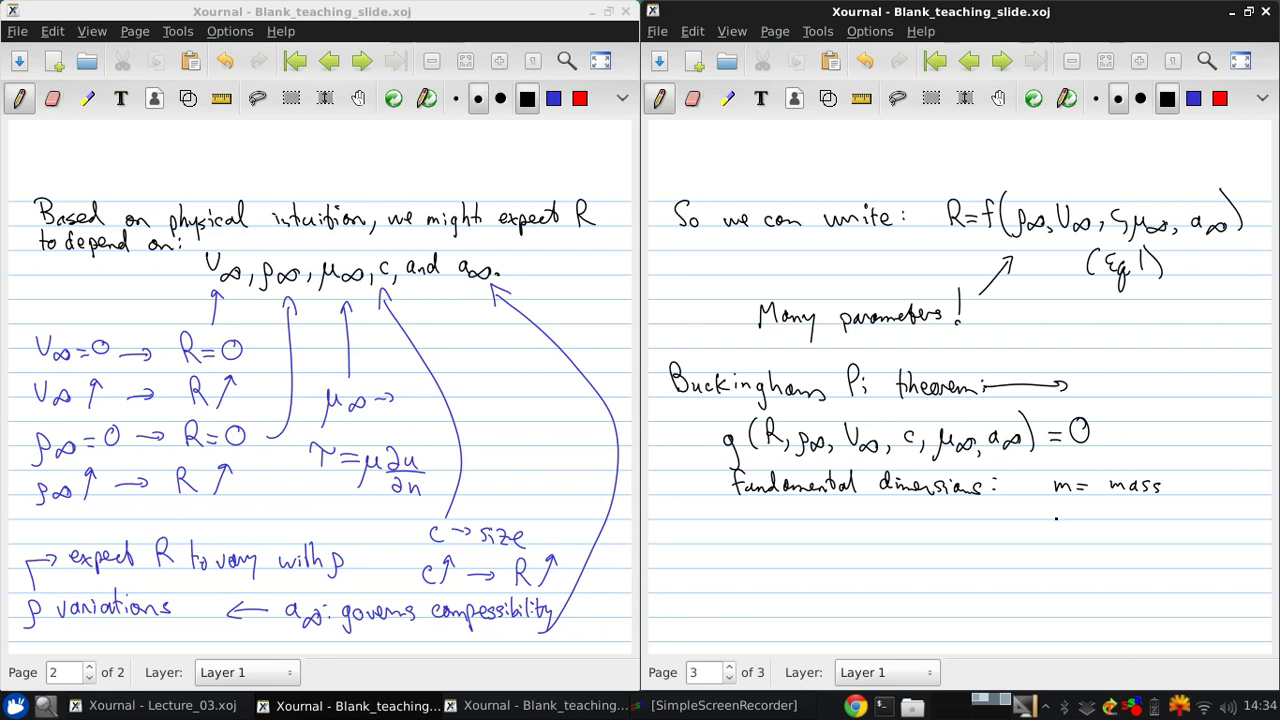
mouse_move(1056, 518)
left_mouse_down()
mouse_move(1144, 508)
mouse_move(1143, 530)
left_mouse_up()
mouse_move(1151, 497)
left_mouse_down()
mouse_move(1153, 518)
mouse_move(1156, 506)
left_mouse_up()
left_click_drag(1162, 495, 1172, 516)
mouse_move(1060, 528)
left_mouse_down()
mouse_move(1064, 544)
mouse_move(1118, 532)
left_mouse_up()
left_click_drag(1118, 541, 1160, 546)
left_click_drag(1124, 518, 1130, 522)
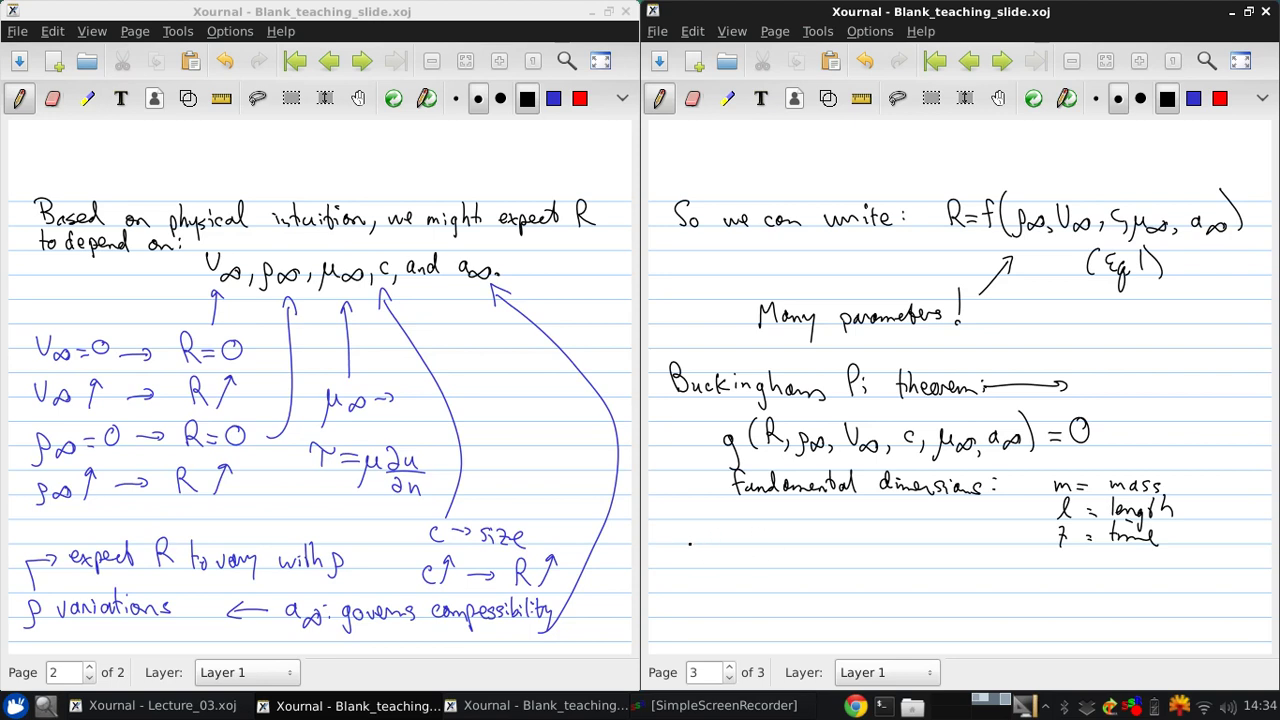
Step: Number the dimensions with circled 1–3 and write 'So K=3 (dimension of the problem)'
left_click_drag(692, 546, 679, 568)
mouse_move(700, 558)
left_mouse_down()
mouse_move(745, 569)
mouse_move(747, 556)
mouse_move(766, 570)
mouse_move(806, 557)
mouse_move(798, 572)
left_mouse_up()
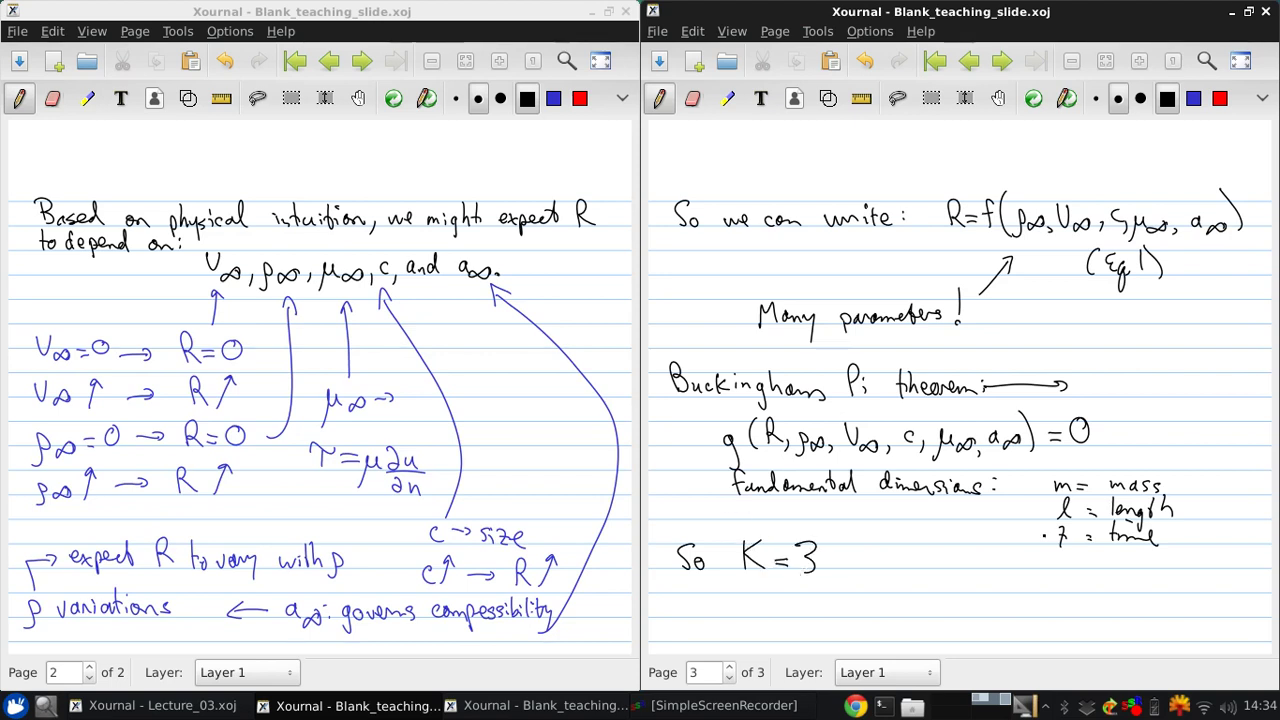
mouse_move(1222, 474)
left_mouse_down()
mouse_move(1224, 488)
mouse_move(1238, 482)
mouse_move(1228, 515)
left_mouse_up()
mouse_move(1226, 500)
left_mouse_down()
mouse_move(1214, 520)
mouse_move(1240, 508)
left_mouse_up()
left_click_drag(1219, 530, 1214, 546)
left_click_drag(1224, 520, 1208, 522)
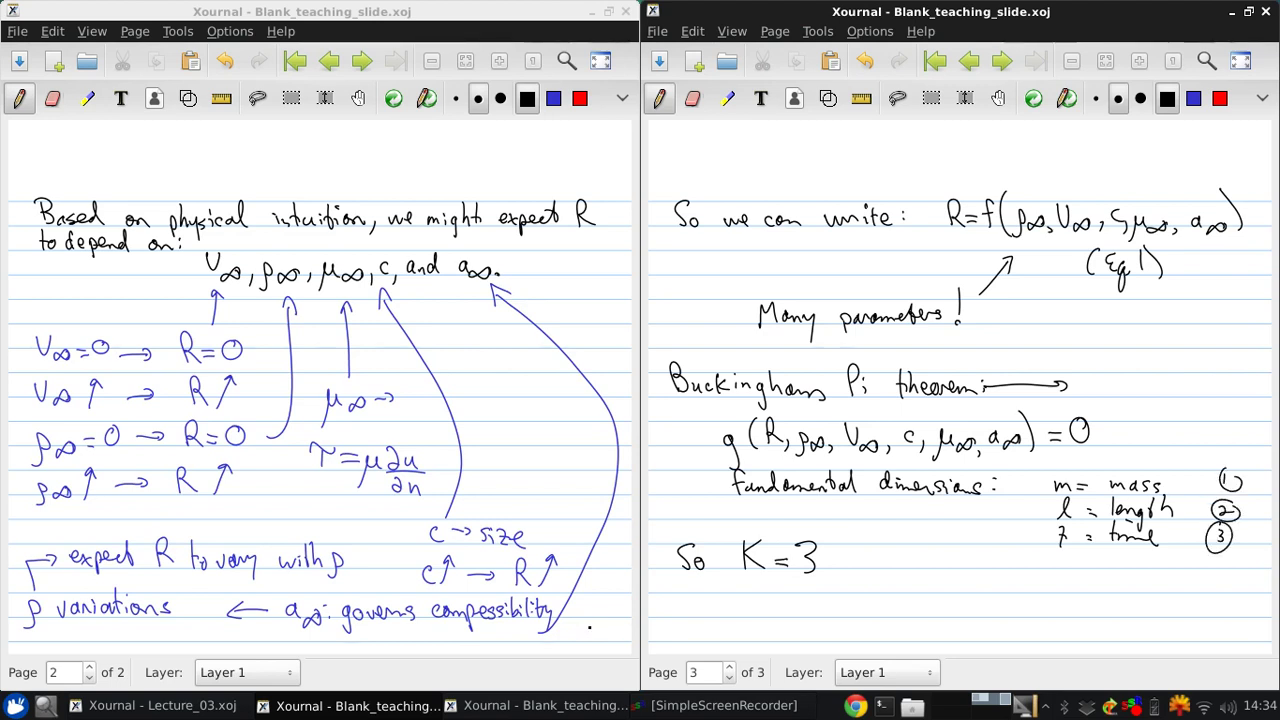
left_click_drag(856, 540, 850, 568)
left_click_drag(866, 556, 872, 566)
left_click_drag(876, 558, 1158, 570)
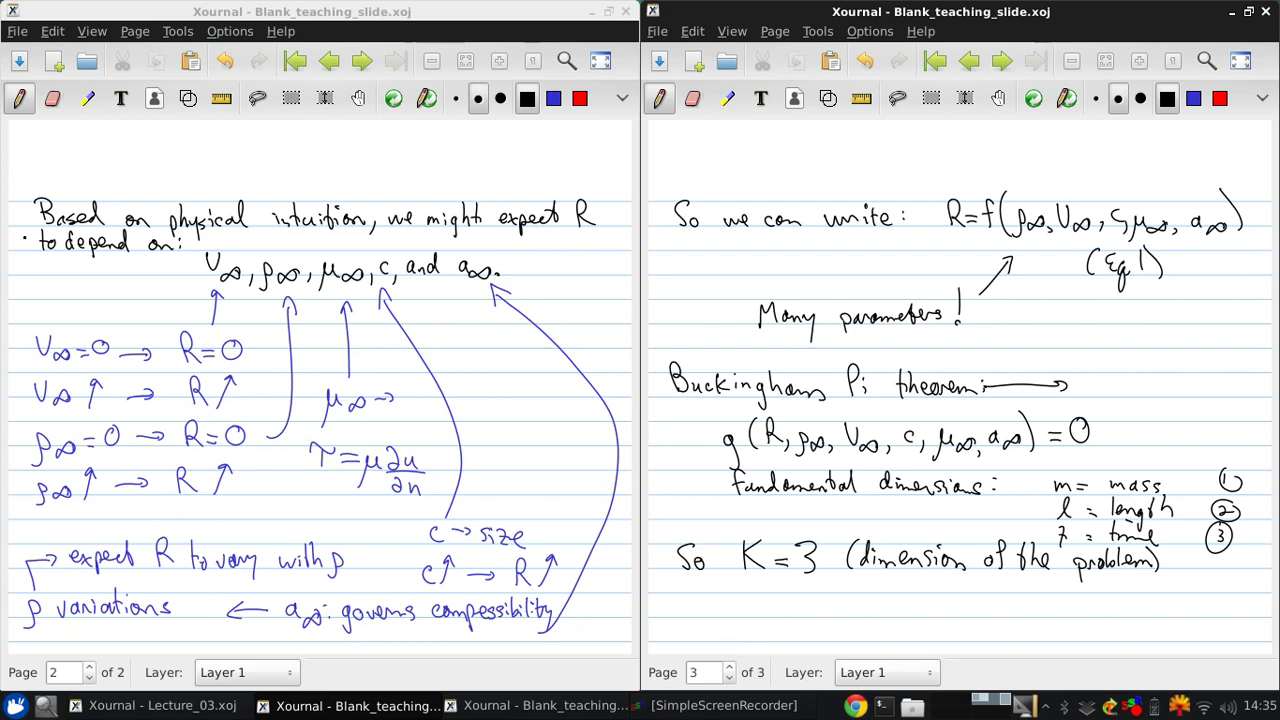
Step: Move the page-2 notes window into the right half and add a blank page 3 after page 2
left_click_drag(1002, 17, 375, 92)
left_click_drag(312, 18, 840, 168)
left_click_drag(380, 108, 378, 14)
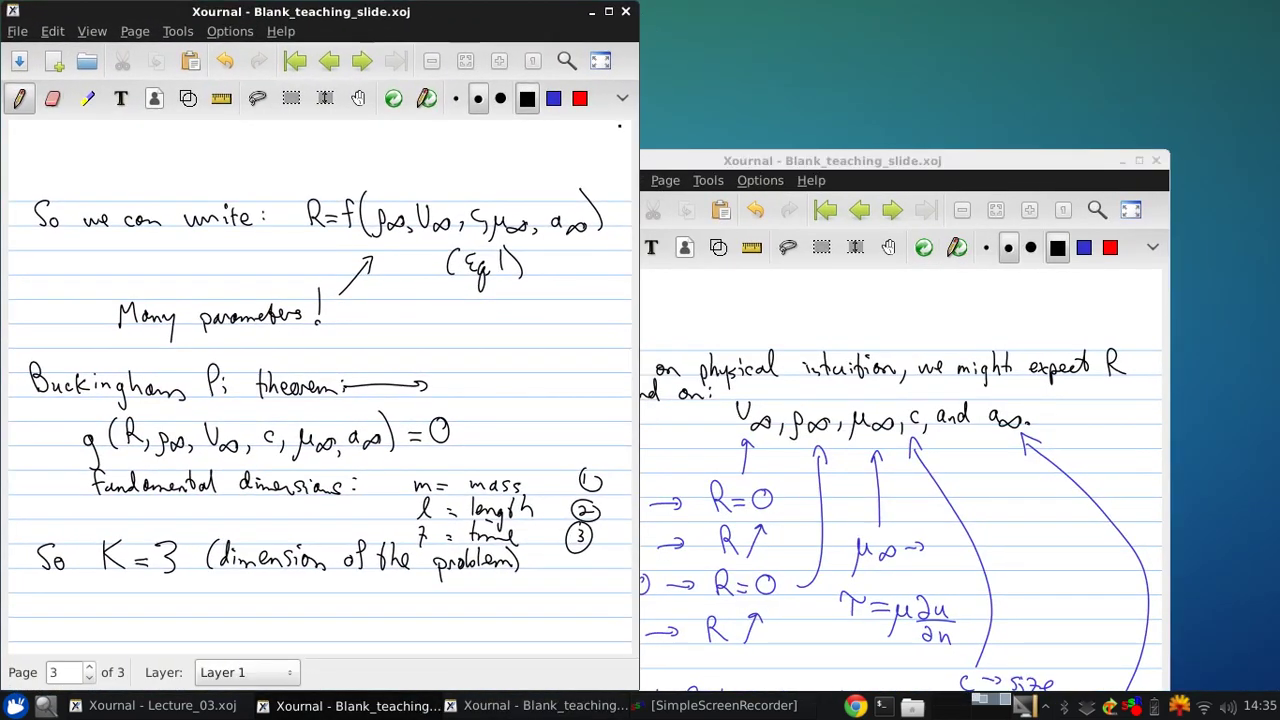
left_click_drag(660, 158, 883, 12)
left_click(826, 36)
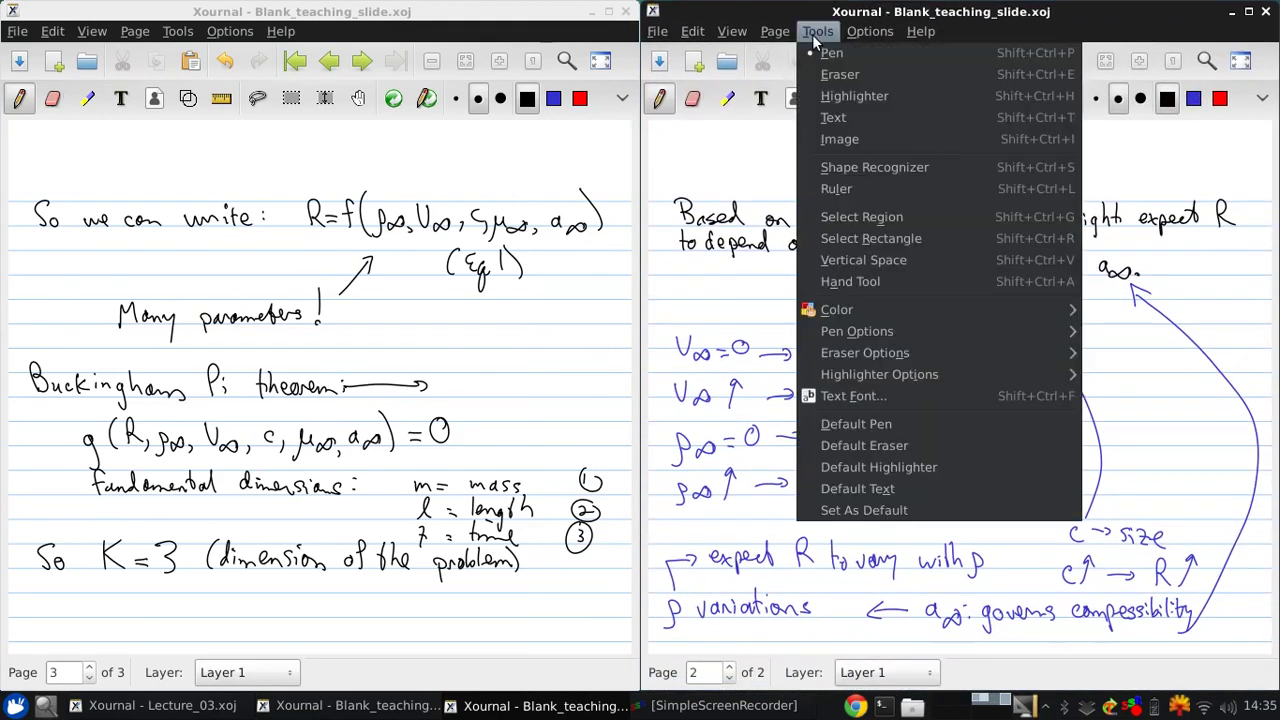
left_click(793, 92)
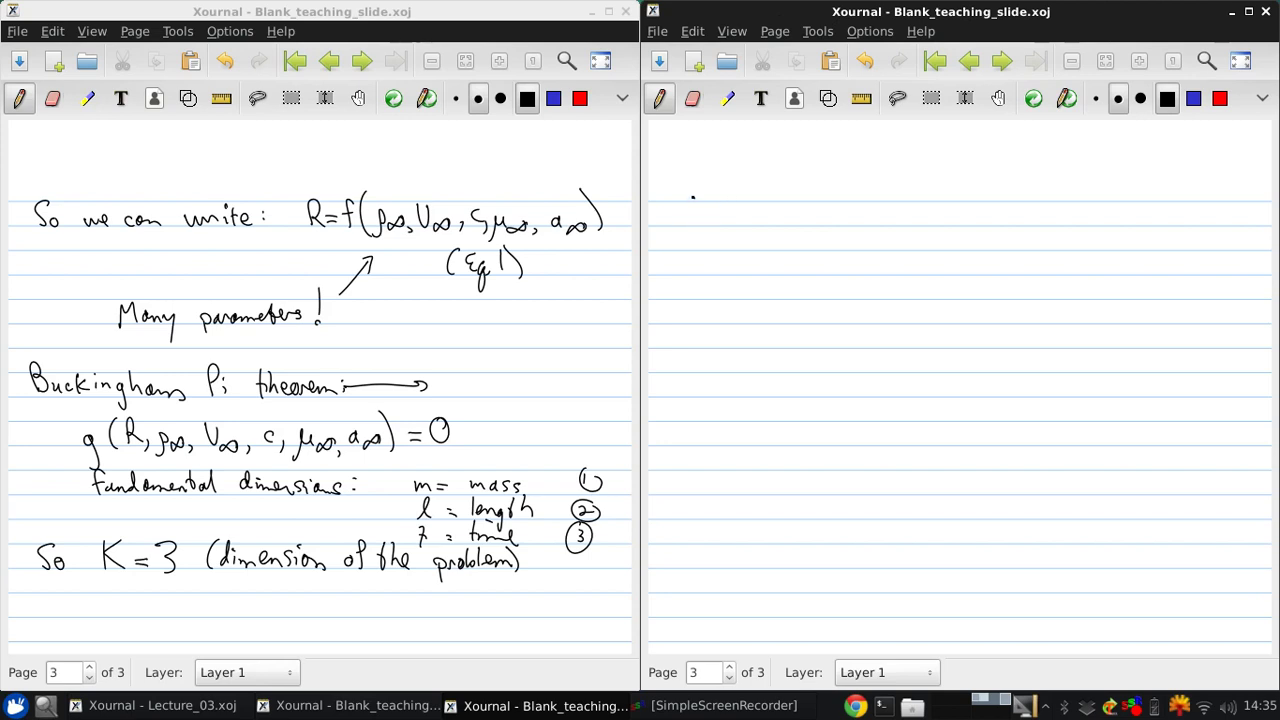
Step: Write [R] = mlt⁻² (force) and [ρ∞] = ml⁻³, removing a stray dot
mouse_move(694, 198)
left_mouse_down()
mouse_move(696, 233)
mouse_move(722, 230)
mouse_move(738, 198)
mouse_move(734, 236)
left_mouse_up()
left_click_drag(772, 216, 788, 215)
mouse_move(772, 224)
left_mouse_down()
mouse_move(826, 229)
mouse_move(842, 212)
mouse_move(861, 229)
left_mouse_up()
mouse_move(846, 217)
left_mouse_down()
mouse_move(901, 199)
mouse_move(955, 228)
left_mouse_up()
mouse_move(981, 194)
left_mouse_down()
mouse_move(970, 225)
mouse_move(980, 210)
left_mouse_up()
mouse_move(990, 213)
left_mouse_down()
mouse_move(985, 224)
mouse_move(992, 212)
left_mouse_up()
mouse_move(995, 224)
left_mouse_down()
mouse_move(1024, 216)
mouse_move(1034, 229)
left_mouse_up()
mouse_move(697, 253)
left_mouse_down()
mouse_move(688, 267)
mouse_move(700, 277)
mouse_move(740, 272)
mouse_move(744, 284)
mouse_move(793, 267)
mouse_move(840, 276)
mouse_move(864, 256)
left_mouse_up()
left_click_drag(866, 245, 868, 257)
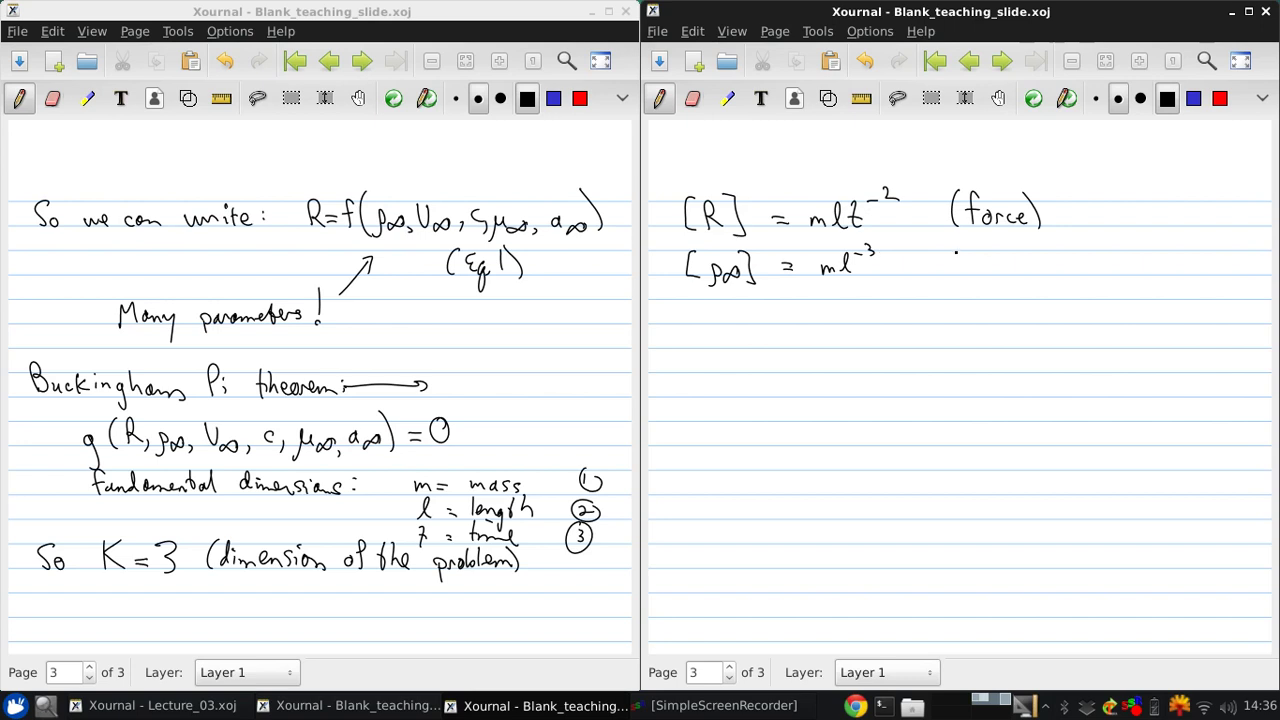
left_click(865, 61)
Step: Add the lines [V∞] = lt⁻¹ and [c] = l
mouse_move(694, 298)
left_mouse_down()
mouse_move(684, 322)
mouse_move(696, 328)
left_mouse_up()
mouse_move(704, 300)
left_mouse_down()
mouse_move(748, 332)
mouse_move(832, 308)
mouse_move(828, 324)
left_mouse_up()
left_click_drag(840, 302, 846, 322)
left_click(856, 310)
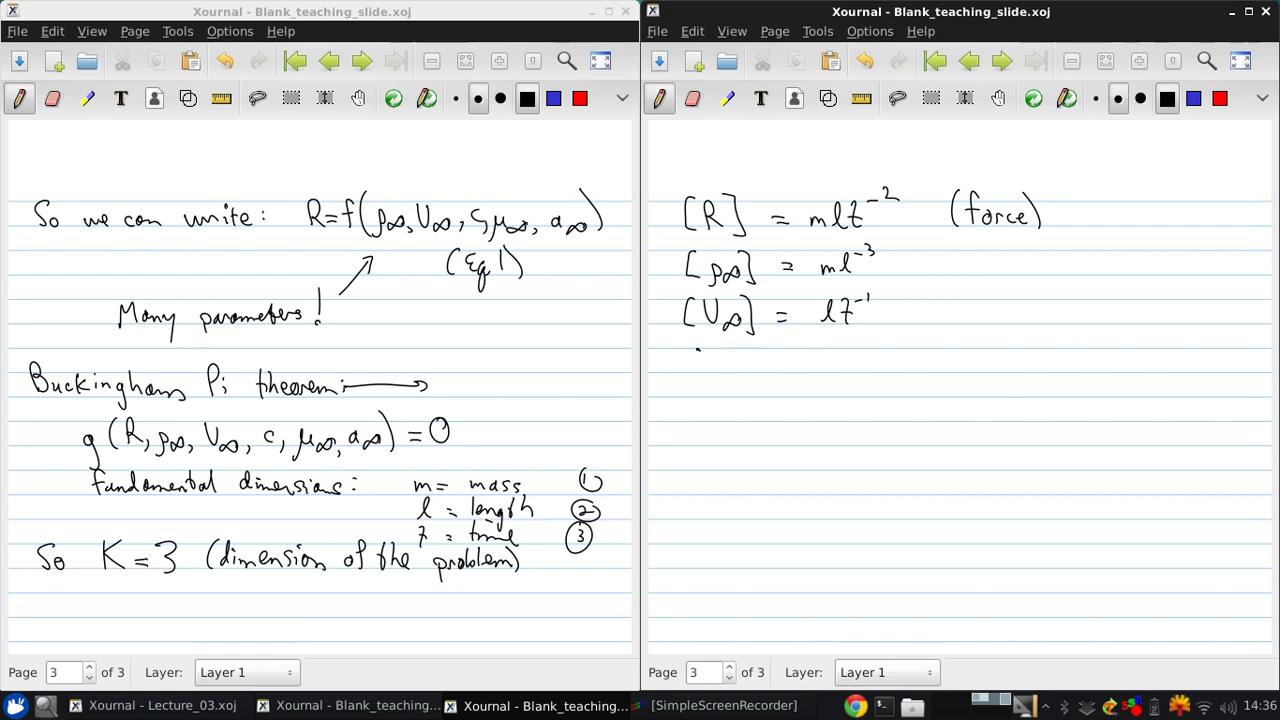
mouse_move(700, 348)
left_mouse_down()
mouse_move(698, 374)
mouse_move(724, 372)
left_mouse_up()
mouse_move(730, 348)
left_mouse_down()
mouse_move(734, 378)
mouse_move(792, 361)
left_mouse_up()
left_click_drag(782, 367, 838, 362)
Step: Add [μ∞] = ml⁻¹t⁻¹ (viscosity) and [a∞] = lt⁻¹
mouse_move(700, 390)
left_mouse_down()
mouse_move(704, 432)
mouse_move(722, 410)
mouse_move(752, 425)
mouse_move(801, 408)
left_mouse_up()
mouse_move(788, 416)
left_mouse_down()
mouse_move(852, 420)
mouse_move(862, 398)
mouse_move(862, 422)
left_mouse_up()
left_click_drag(868, 400, 883, 406)
mouse_move(889, 396)
left_mouse_down()
mouse_move(894, 422)
mouse_move(900, 410)
left_mouse_up()
mouse_move(906, 396)
left_mouse_down()
mouse_move(960, 424)
mouse_move(1012, 419)
left_mouse_up()
left_click_drag(1024, 410, 1030, 419)
left_click_drag(1040, 410, 1045, 420)
left_click_drag(1042, 410, 1064, 432)
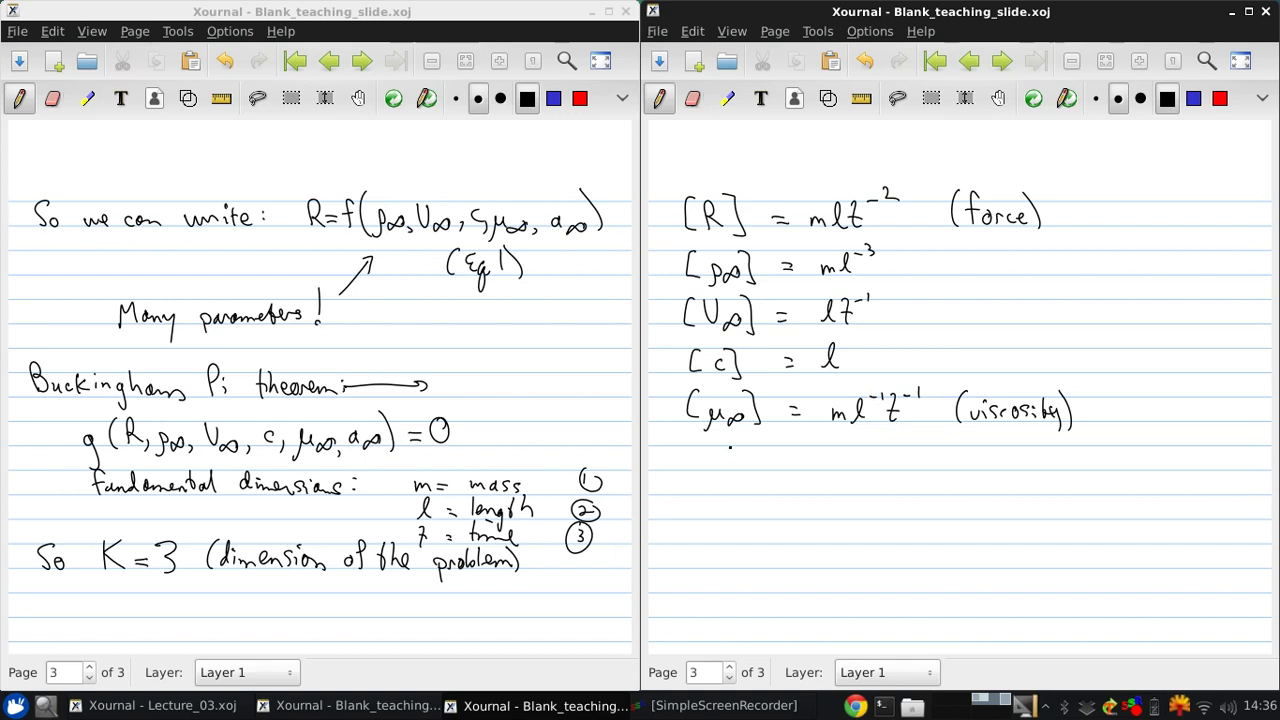
mouse_move(696, 443)
left_mouse_down()
mouse_move(698, 471)
mouse_move(740, 464)
mouse_move(757, 478)
left_mouse_up()
mouse_move(833, 465)
left_mouse_down()
mouse_move(849, 471)
mouse_move(867, 450)
left_mouse_up()
left_click_drag(873, 441, 876, 451)
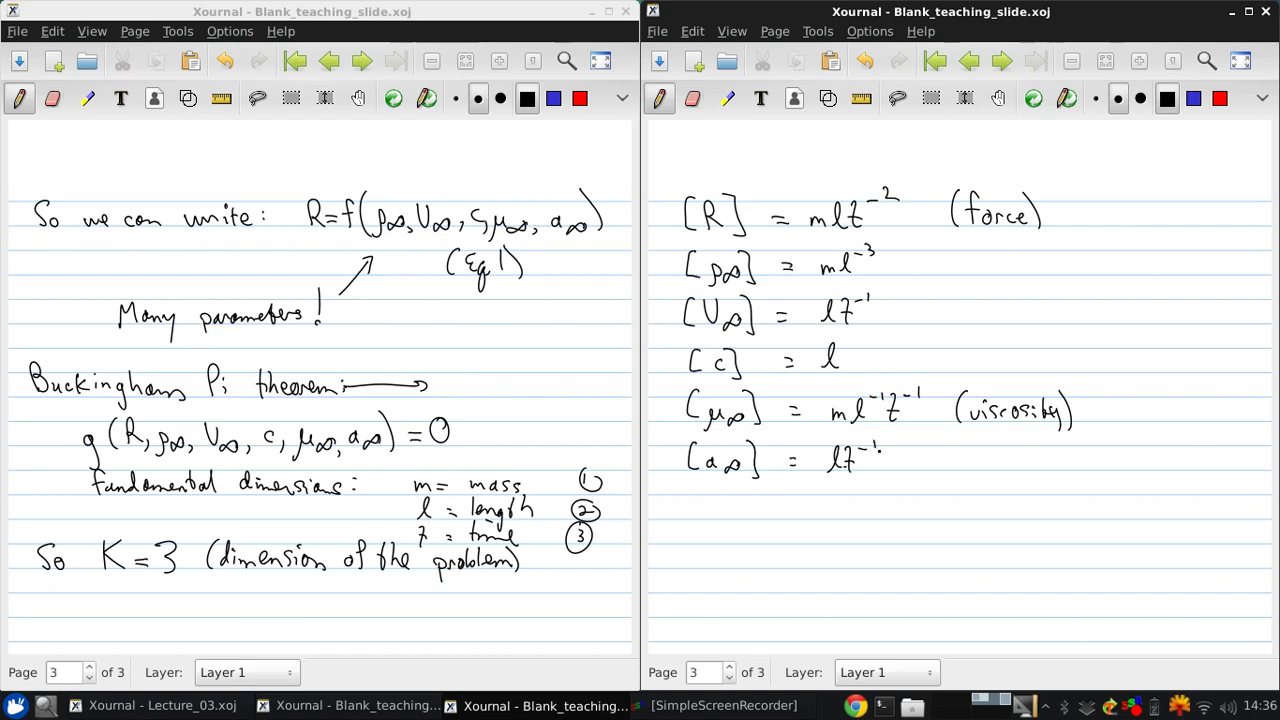
Step: Handwrite 'So N = 6' to begin the conclusion line
mouse_move(700, 495)
left_mouse_down()
mouse_move(686, 514)
mouse_move(710, 504)
left_mouse_up()
left_click_drag(760, 514, 781, 491)
left_click_drag(790, 513, 802, 503)
left_click_drag(828, 489, 820, 508)
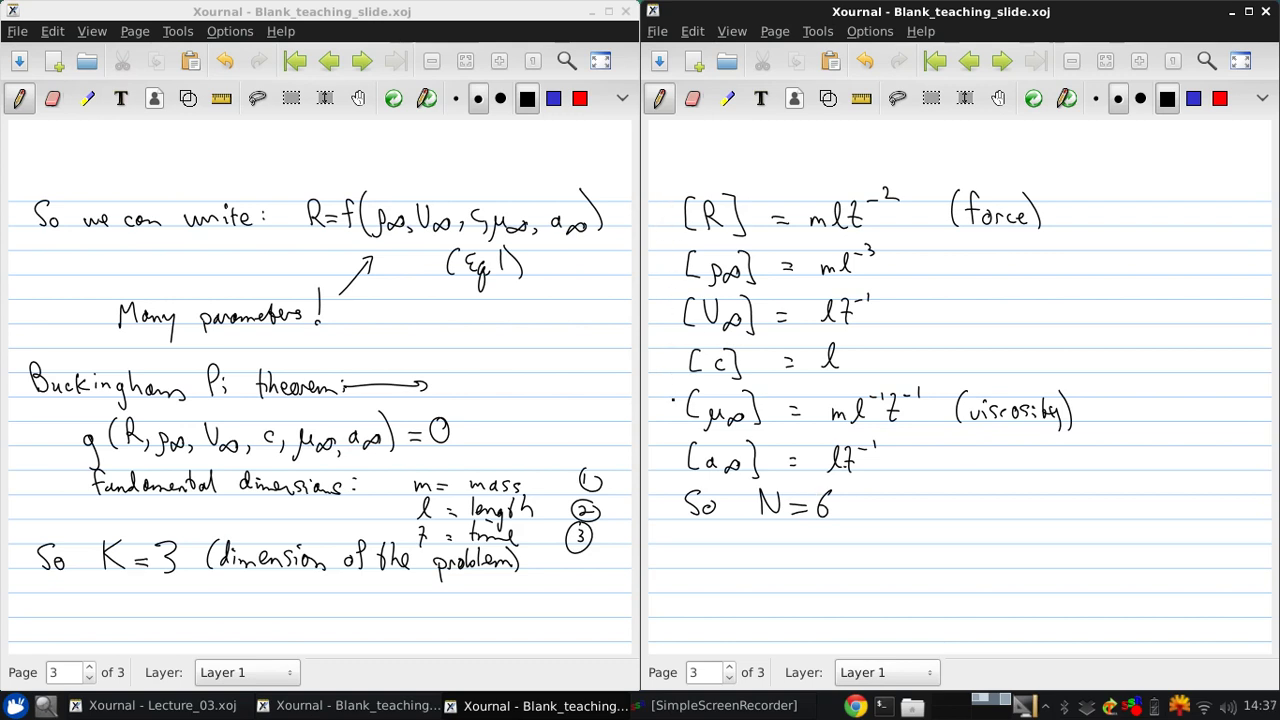
Step: Add '(# of physical variables)' after N = 6
mouse_move(884, 488)
left_mouse_down()
mouse_move(878, 524)
mouse_move(892, 516)
left_mouse_up()
mouse_move(904, 490)
left_mouse_down()
mouse_move(902, 518)
mouse_move(906, 500)
left_mouse_up()
left_click_drag(888, 511, 920, 505)
left_click_drag(931, 500, 960, 532)
mouse_move(962, 506)
left_mouse_down()
mouse_move(974, 500)
mouse_move(988, 530)
left_mouse_up()
mouse_move(1000, 504)
left_mouse_down()
mouse_move(994, 516)
mouse_move(1046, 520)
mouse_move(1082, 506)
left_mouse_up()
left_click_drag(1084, 512, 1098, 516)
left_click_drag(1100, 508, 1112, 512)
left_click_drag(1114, 494, 1124, 512)
left_click_drag(1124, 500, 1148, 518)
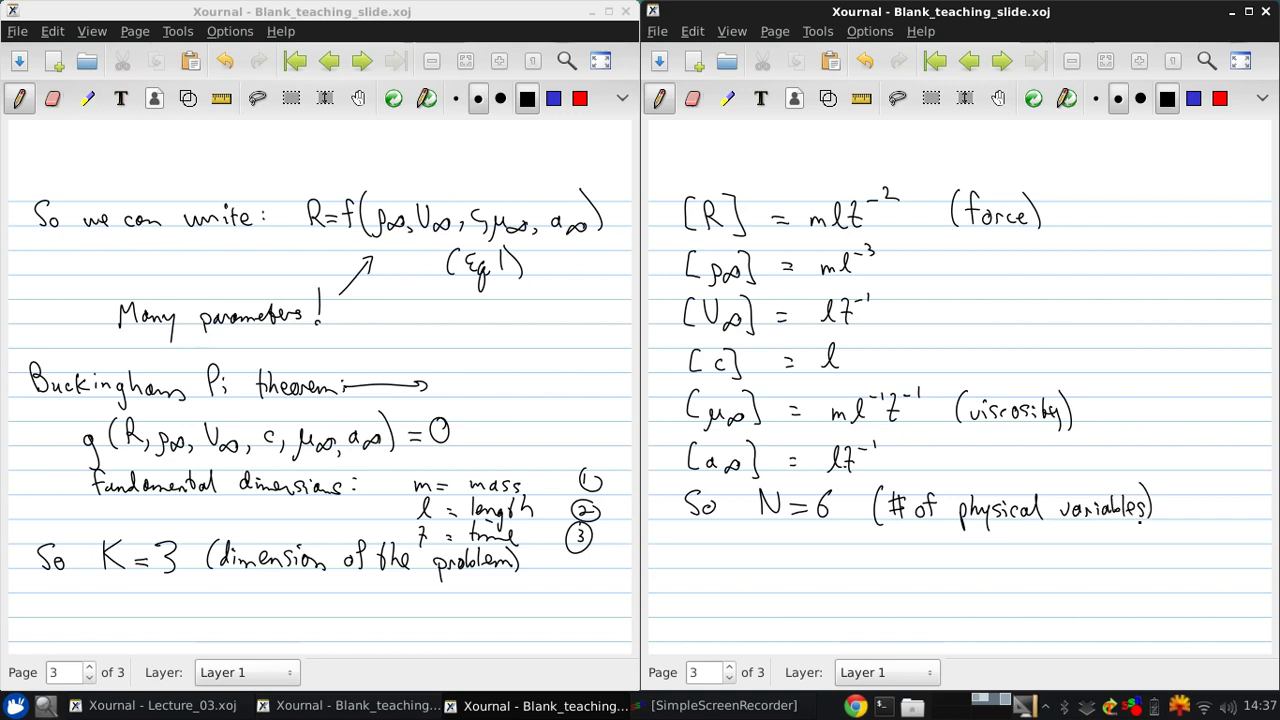
Step: Write 'Leaves N−K = 6−3 = 3 dimensionless variables' on the next line
left_click_drag(685, 545, 690, 564)
left_click_drag(690, 560, 706, 566)
left_click_drag(710, 556, 724, 566)
left_click_drag(728, 556, 734, 566)
left_click_drag(738, 564, 836, 554)
mouse_move(840, 544)
left_mouse_down()
mouse_move(840, 570)
mouse_move(894, 555)
left_mouse_up()
mouse_move(918, 542)
left_mouse_down()
mouse_move(906, 562)
mouse_move(998, 557)
mouse_move(1026, 581)
mouse_move(1088, 562)
mouse_move(1190, 568)
left_mouse_up()
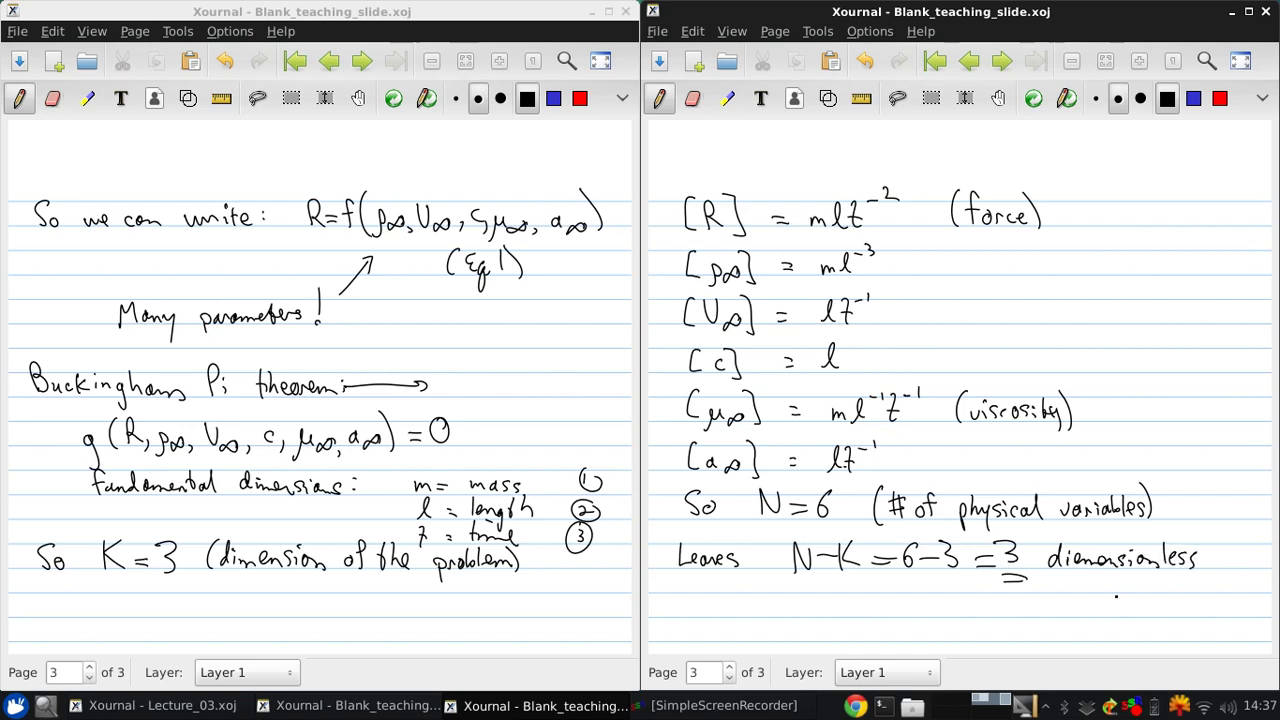
left_click_drag(1116, 586, 1214, 590)
Step: Write the relation f₂(Π₁, Π₂, Π₃) = 0 below
mouse_move(692, 593)
left_mouse_down()
mouse_move(702, 624)
mouse_move(719, 602)
mouse_move(725, 622)
mouse_move(768, 594)
left_mouse_up()
mouse_move(756, 596)
left_mouse_down()
mouse_move(767, 626)
mouse_move(804, 616)
left_mouse_up()
mouse_move(812, 598)
left_mouse_down()
mouse_move(812, 612)
mouse_move(822, 592)
left_mouse_up()
left_click_drag(820, 606, 834, 618)
left_click_drag(842, 612, 878, 618)
mouse_move(855, 596)
left_mouse_down()
mouse_move(886, 591)
mouse_move(889, 625)
left_mouse_up()
mouse_move(899, 588)
left_mouse_down()
mouse_move(903, 624)
mouse_move(948, 602)
left_mouse_up()
left_click_drag(935, 609, 946, 599)
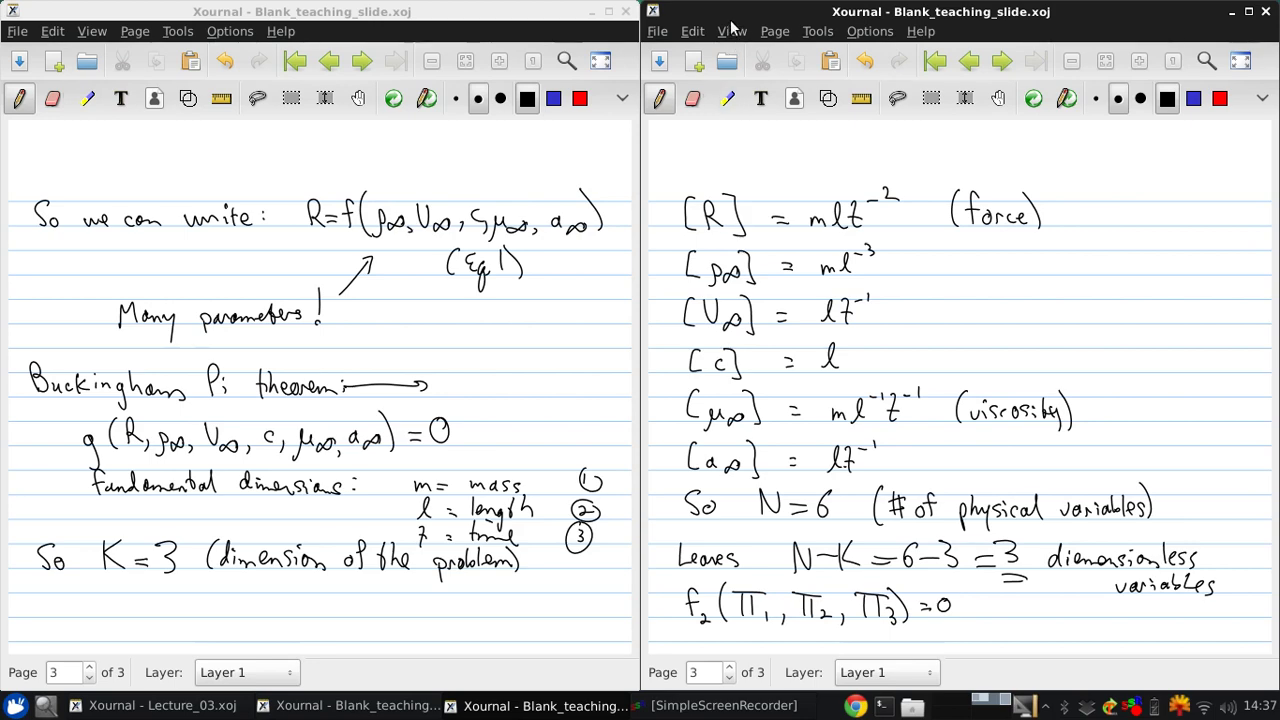
left_click_drag(735, 11, 110, 171)
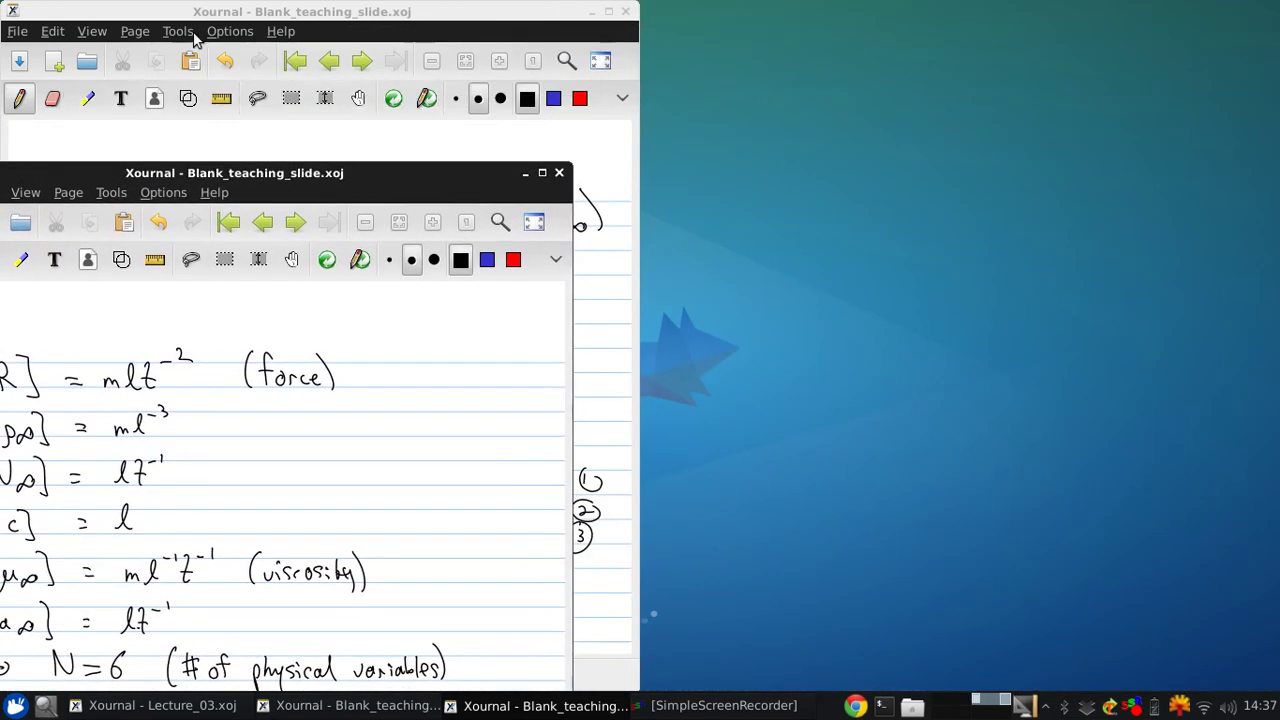
Step: Snap the notes window right and the dimension list left, then append a new page
left_click_drag(195, 38, 1278, 145)
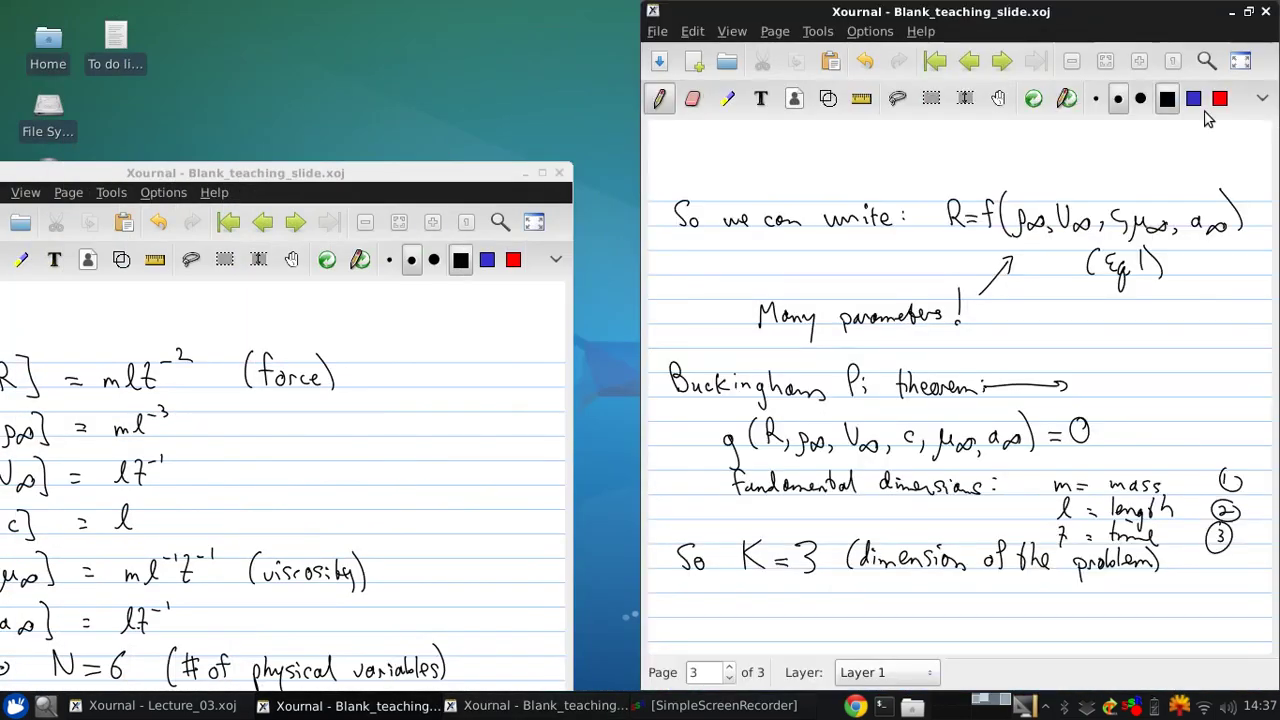
left_click_drag(355, 175, 2, 130)
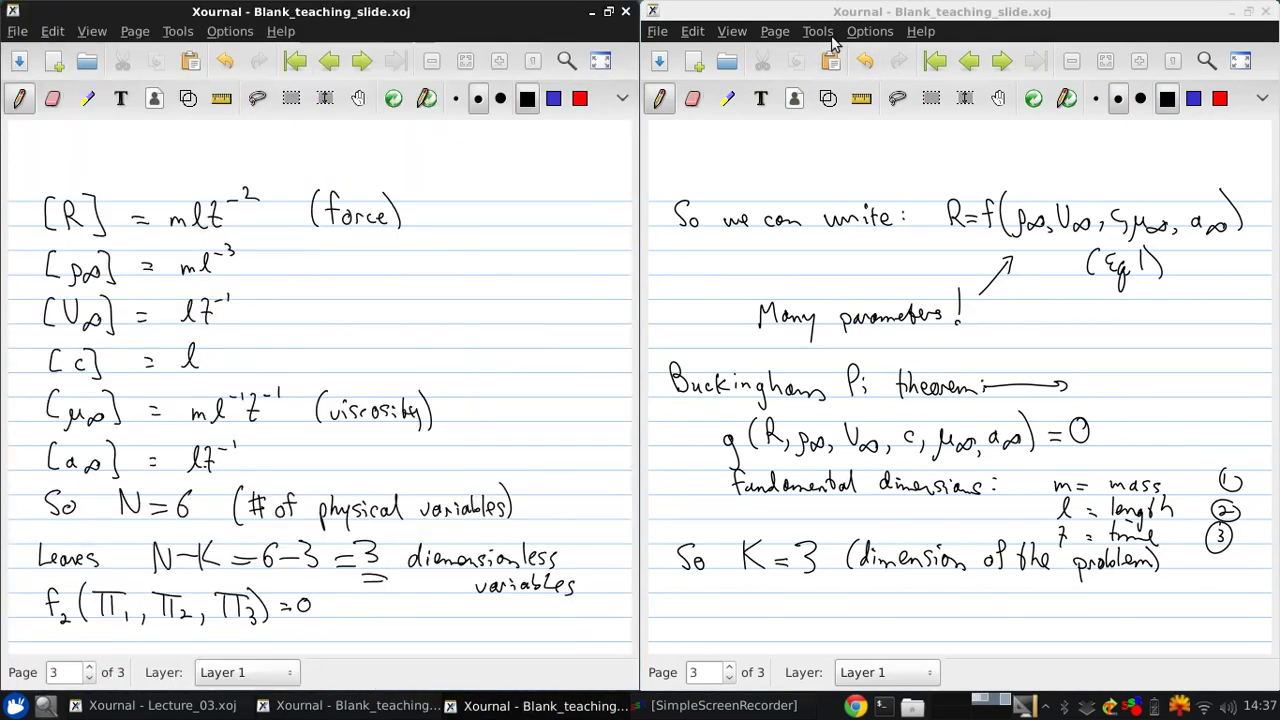
left_click(788, 34)
left_click(795, 94)
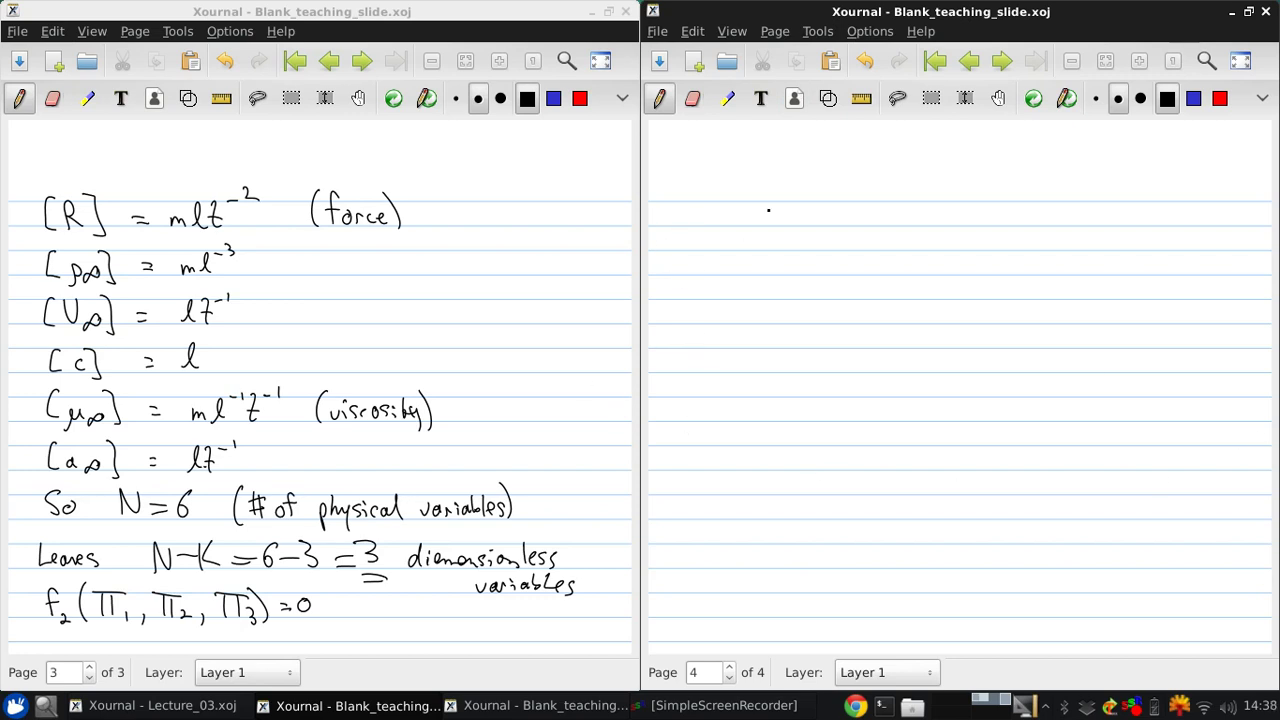
Step: Write 'Pick three variables — ρ∞, V∞, and c' at the top of page 4
left_click_drag(680, 228, 683, 210)
left_click_drag(662, 216, 759, 226)
mouse_move(752, 212)
left_mouse_down()
mouse_move(779, 226)
mouse_move(792, 214)
left_mouse_up()
mouse_move(790, 219)
left_mouse_down()
mouse_move(851, 222)
mouse_move(880, 204)
mouse_move(893, 223)
left_mouse_up()
left_click_drag(893, 218, 899, 222)
mouse_move(906, 212)
left_mouse_down()
mouse_move(901, 224)
mouse_move(951, 227)
left_mouse_up()
mouse_move(964, 228)
left_mouse_down()
mouse_move(985, 234)
mouse_move(1012, 200)
mouse_move(1016, 226)
left_mouse_up()
mouse_move(1038, 226)
left_mouse_down()
mouse_move(1035, 238)
mouse_move(1108, 227)
left_mouse_up()
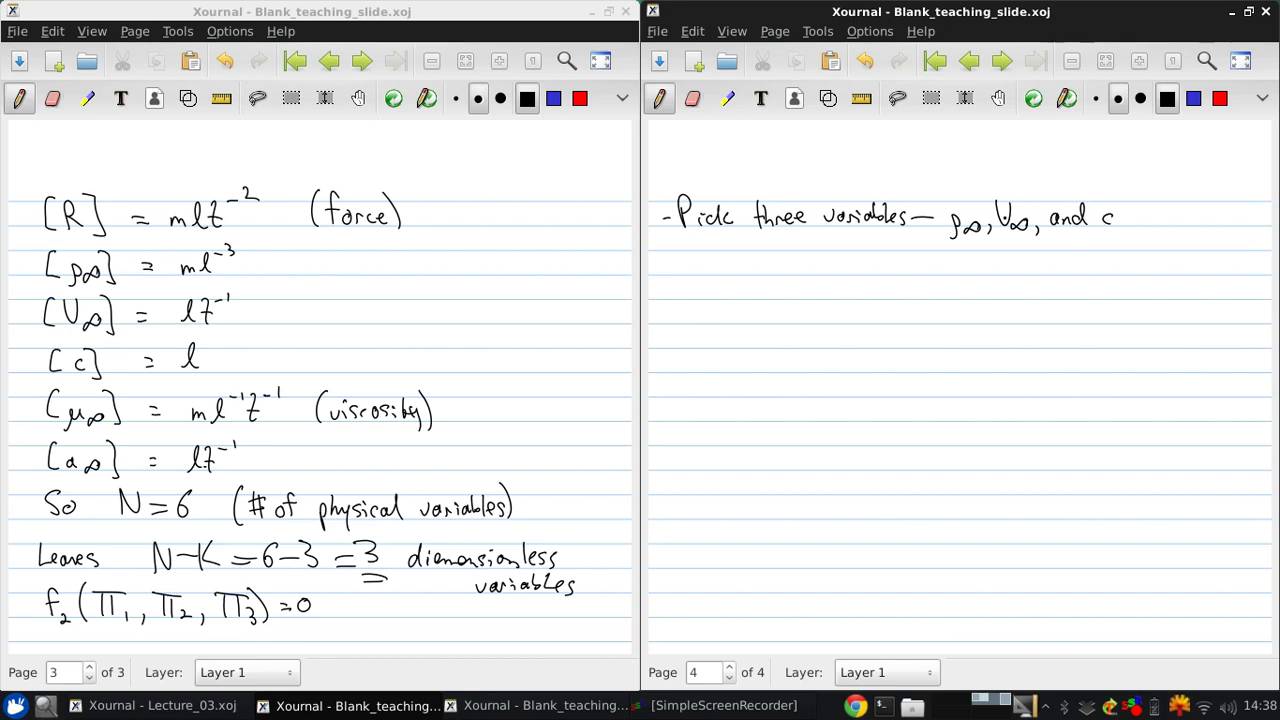
Step: Brace the three variables, note they 'contain all 3 fundamental dimensions', and begin Π₁
mouse_move(941, 243)
left_mouse_down()
mouse_move(1026, 256)
mouse_move(1116, 238)
left_mouse_up()
mouse_move(896, 274)
left_mouse_down()
mouse_move(1070, 285)
mouse_move(1104, 281)
mouse_move(1106, 259)
mouse_move(1132, 278)
mouse_move(1176, 276)
mouse_move(1184, 252)
left_mouse_up()
left_click_drag(1184, 262, 1183, 488)
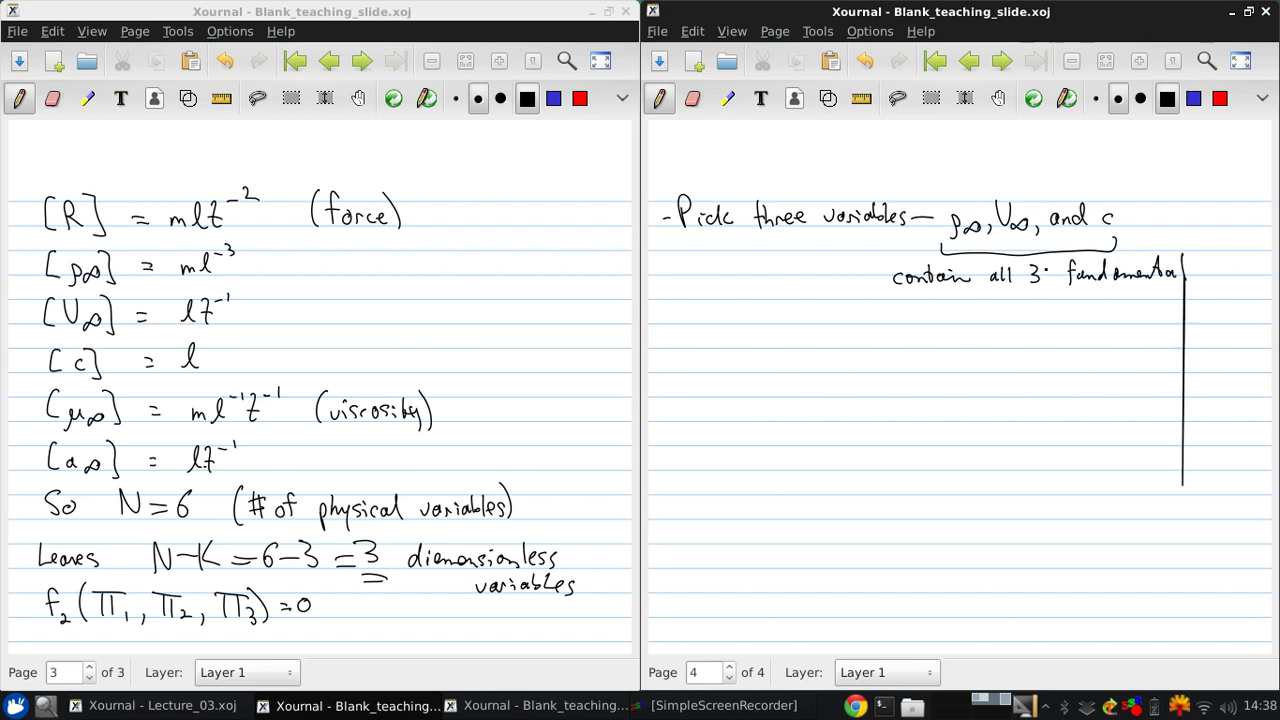
left_click(865, 61)
left_click_drag(1184, 276, 1189, 257)
mouse_move(924, 298)
left_mouse_down()
mouse_move(930, 310)
mouse_move(999, 310)
left_mouse_up()
left_click_drag(1004, 302, 1022, 310)
left_click_drag(1024, 300, 1031, 311)
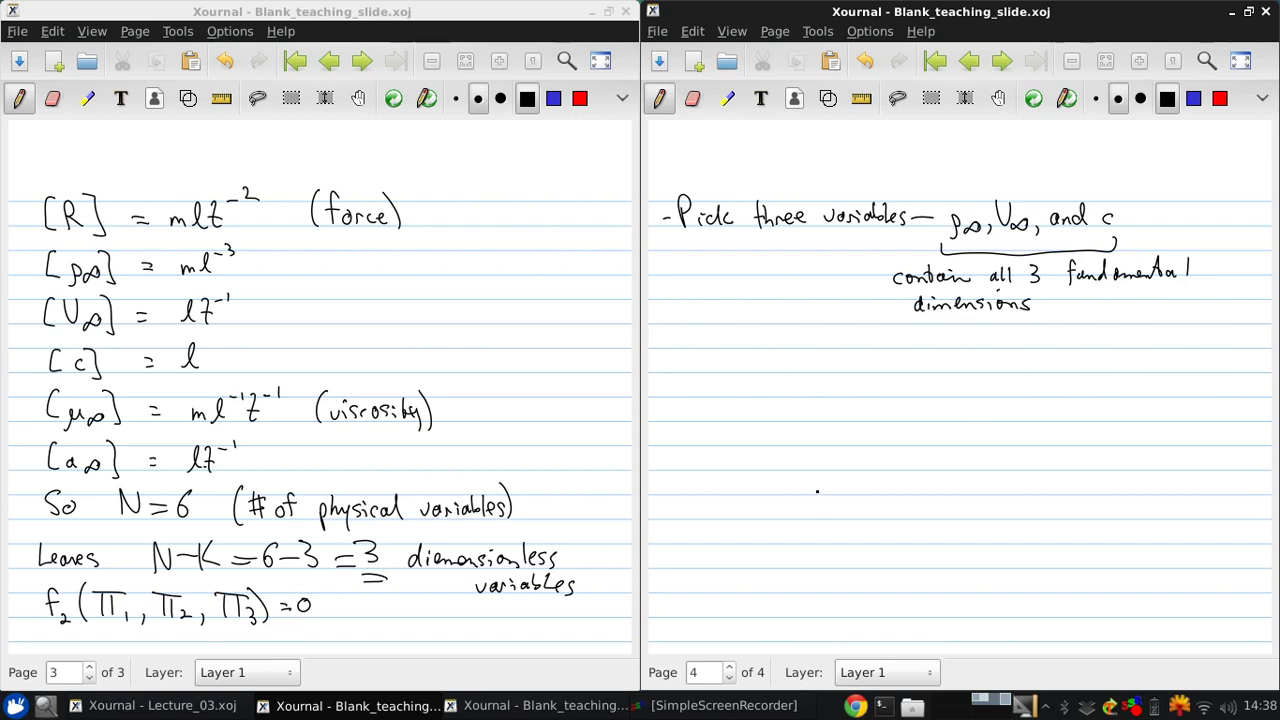
mouse_move(677, 353)
left_mouse_down()
mouse_move(676, 371)
mouse_move(690, 371)
left_mouse_up()
mouse_move(668, 356)
left_mouse_down()
mouse_move(698, 352)
mouse_move(702, 375)
left_mouse_up()
Step: Complete the line Π₁ = f₃(ρ∞, V∞, c, R)
left_click_drag(717, 358, 734, 358)
left_click_drag(717, 366, 748, 373)
left_click_drag(744, 359, 769, 379)
mouse_move(801, 335)
left_mouse_down()
mouse_move(799, 375)
mouse_move(845, 370)
mouse_move(848, 384)
mouse_move(876, 346)
mouse_move(890, 372)
mouse_move(937, 381)
mouse_move(960, 358)
mouse_move(975, 375)
left_mouse_up()
left_click_drag(980, 338, 984, 380)
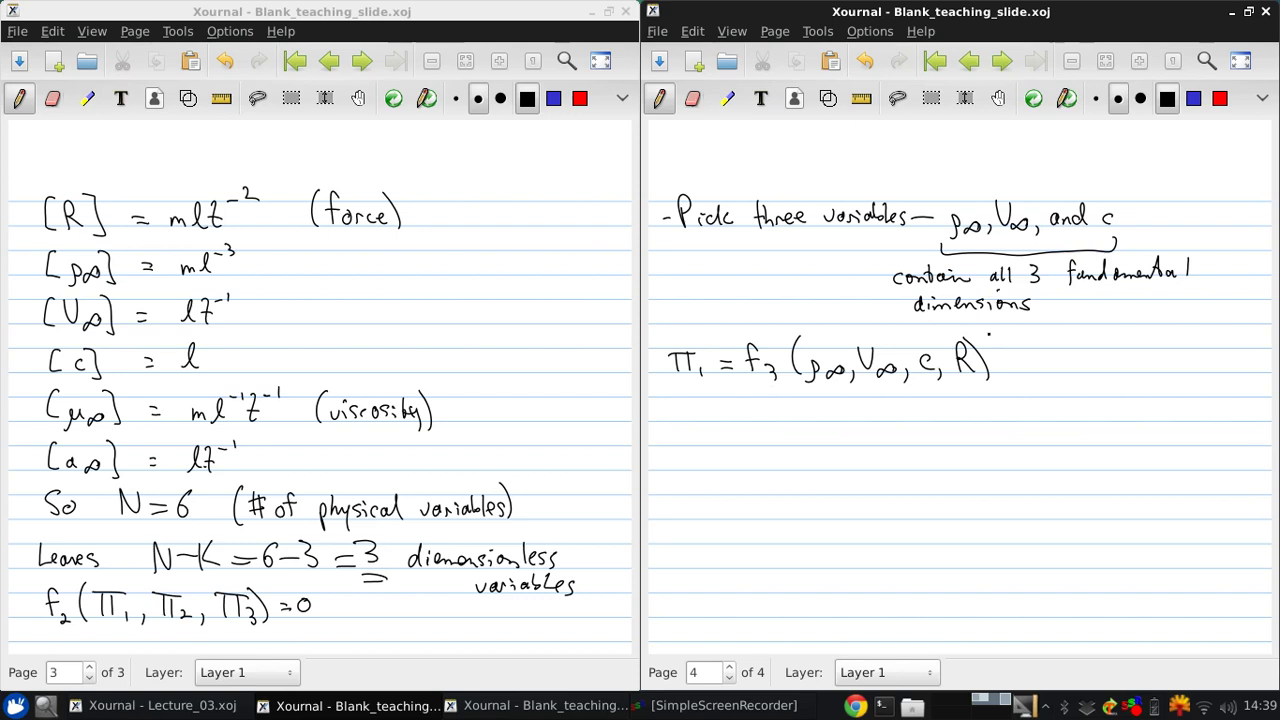
Step: Write Π₂ = f₄(ρ∞, V∞, c, μ∞) on the next line
left_click_drag(681, 403, 681, 421)
mouse_move(692, 403)
left_mouse_down()
mouse_move(712, 429)
mouse_move(733, 409)
left_mouse_up()
left_click_drag(723, 417, 766, 410)
left_click_drag(770, 412, 776, 428)
mouse_move(802, 391)
left_mouse_down()
mouse_move(814, 436)
mouse_move(845, 432)
mouse_move(874, 404)
left_mouse_up()
left_click(841, 423)
mouse_move(882, 418)
left_mouse_down()
mouse_move(894, 420)
mouse_move(876, 424)
left_mouse_up()
mouse_move(900, 422)
left_mouse_down()
mouse_move(897, 433)
mouse_move(925, 427)
left_mouse_up()
mouse_move(937, 420)
left_mouse_down()
mouse_move(934, 430)
mouse_move(962, 410)
mouse_move(996, 430)
left_mouse_up()
left_click(952, 414)
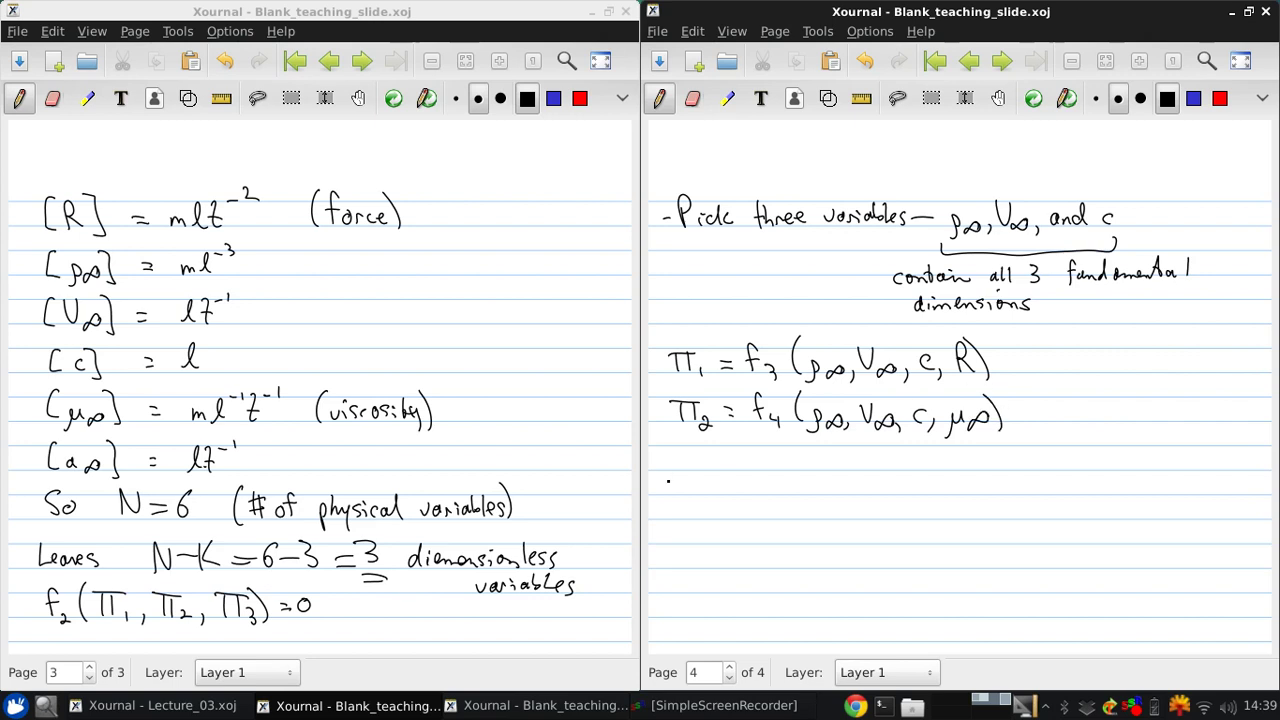
Step: Write Π₃ = f₅(ρ∞, V∞, c, a∞) below it
left_click_drag(684, 451, 684, 468)
left_click_drag(697, 450, 697, 464)
left_click_drag(675, 447, 704, 446)
left_click_drag(704, 458, 709, 478)
left_click_drag(722, 459, 735, 459)
left_click_drag(722, 467, 760, 471)
mouse_move(755, 453)
left_mouse_down()
mouse_move(770, 452)
mouse_move(776, 473)
mouse_move(824, 462)
mouse_move(856, 476)
mouse_move(879, 449)
left_mouse_up()
left_click_drag(881, 466, 895, 465)
left_click_drag(903, 469, 930, 476)
left_click_drag(937, 469, 1004, 476)
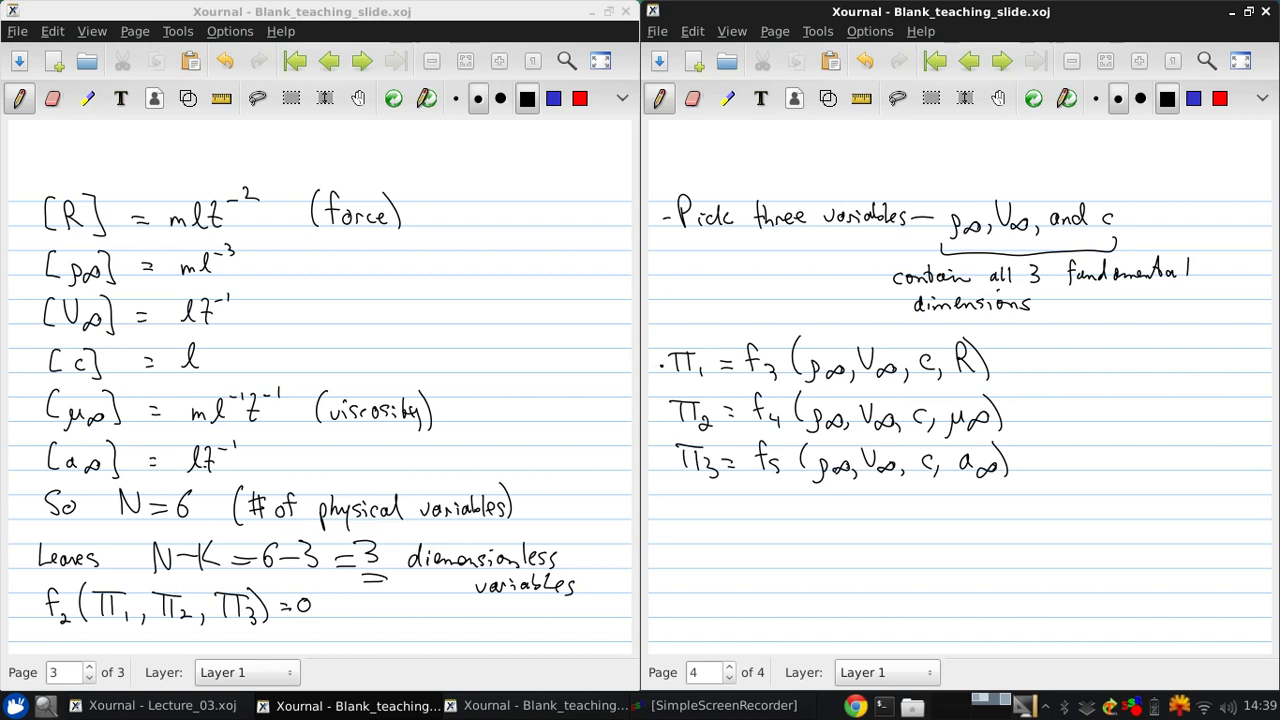
Step: Draw an arrow to 'assume Π₁ = ρ∞^d V∞^b c^e R'
mouse_move(660, 366)
left_mouse_down()
mouse_move(664, 510)
mouse_move(815, 520)
left_mouse_up()
mouse_move(826, 499)
left_mouse_down()
mouse_move(828, 520)
mouse_move(834, 499)
left_mouse_up()
mouse_move(838, 511)
left_mouse_down()
mouse_move(840, 527)
mouse_move(865, 506)
left_mouse_up()
left_click_drag(851, 516, 892, 518)
mouse_move(912, 514)
left_mouse_down()
mouse_move(914, 497)
mouse_move(940, 495)
mouse_move(980, 520)
mouse_move(993, 494)
mouse_move(1005, 521)
left_mouse_up()
left_click_drag(1006, 491, 1022, 520)
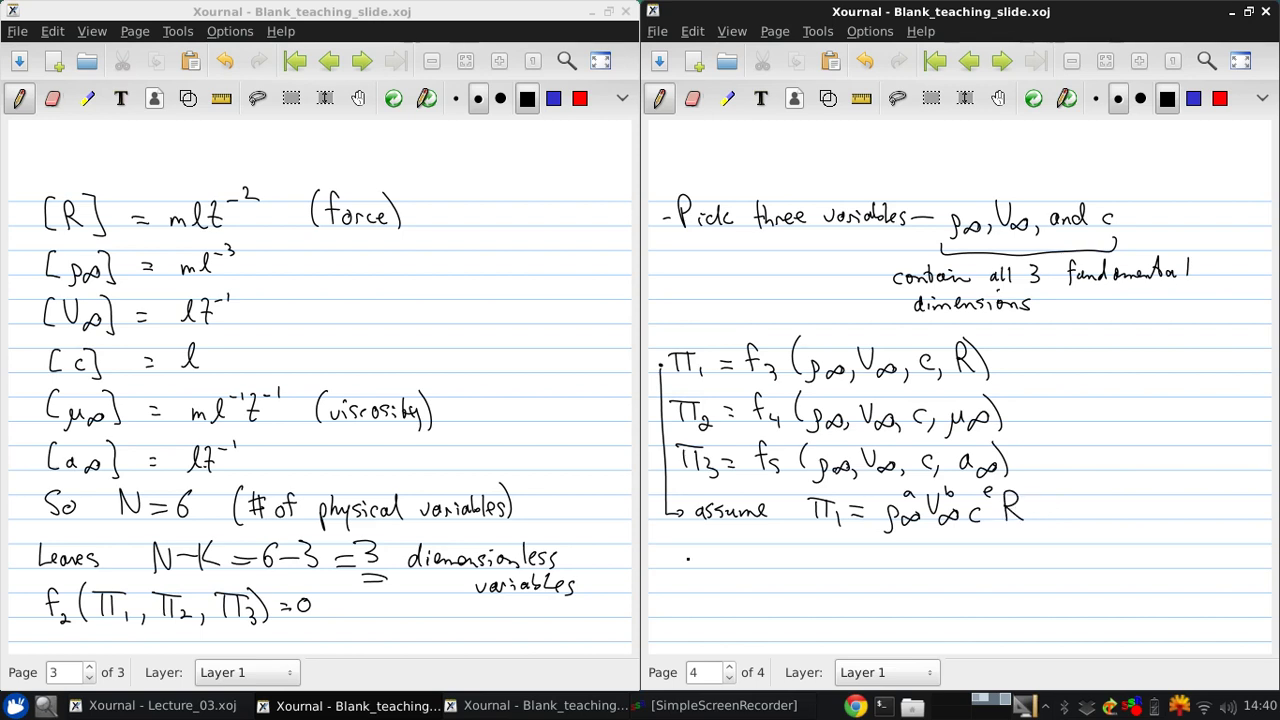
Step: Write 'solve for d, b, and e', correcting the ρ∞ exponent to d
mouse_move(692, 552)
left_mouse_down()
mouse_move(762, 566)
mouse_move(770, 542)
left_mouse_up()
left_click_drag(753, 556, 781, 561)
left_click_drag(782, 561, 790, 552)
left_click_drag(913, 488, 920, 500)
left_click_drag(912, 489, 906, 494)
left_click_drag(912, 480, 913, 497)
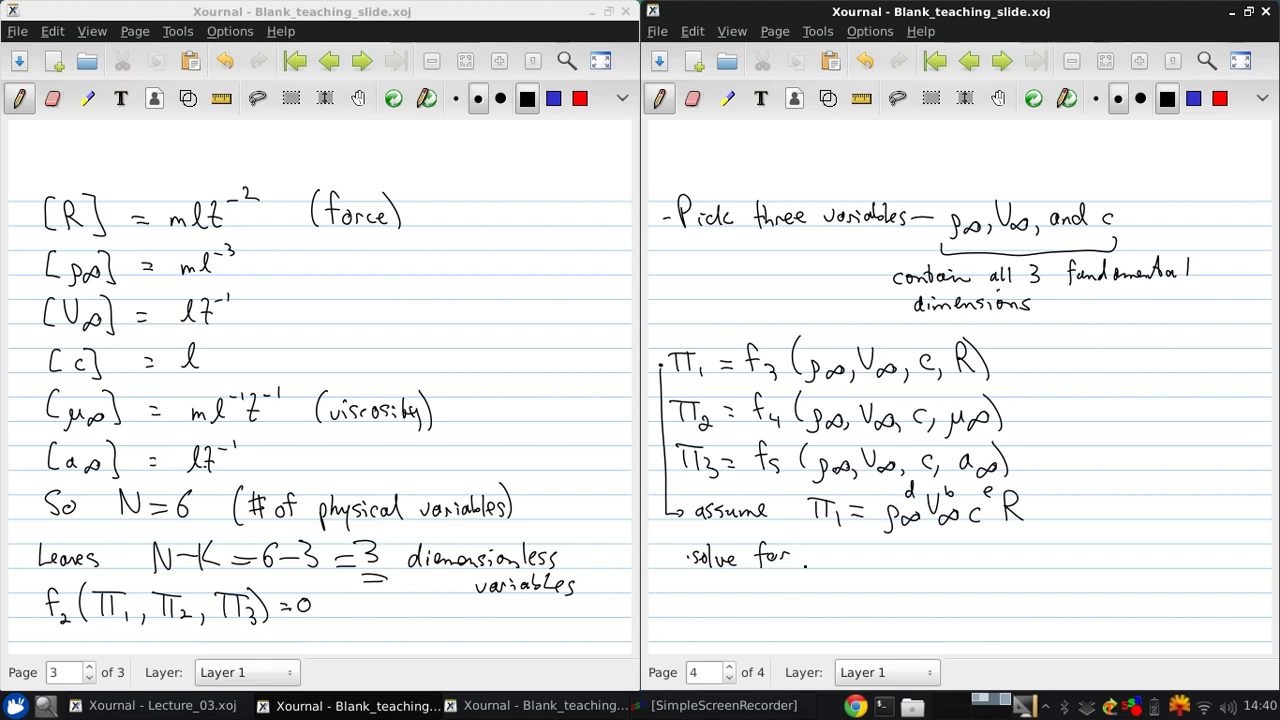
mouse_move(820, 563)
left_mouse_down()
mouse_move(837, 576)
mouse_move(914, 554)
mouse_move(920, 566)
mouse_move(1038, 568)
left_mouse_up()
left_click(840, 564)
left_click(864, 61)
Step: Finish the sentence with 'so Π₁ is dimensionless.'
left_click_drag(1046, 548, 1048, 568)
mouse_move(1028, 546)
left_mouse_down()
mouse_move(1056, 542)
mouse_move(1090, 568)
left_mouse_up()
mouse_move(1098, 558)
left_mouse_down()
mouse_move(1094, 568)
mouse_move(1134, 568)
left_mouse_up()
left_click_drag(1138, 558, 934, 562)
left_click_drag(1148, 562, 1182, 566)
left_click(864, 61)
left_click_drag(1186, 558, 1230, 562)
left_click_drag(1244, 554, 1240, 566)
left_click_drag(1244, 554, 1258, 566)
left_click(1261, 565)
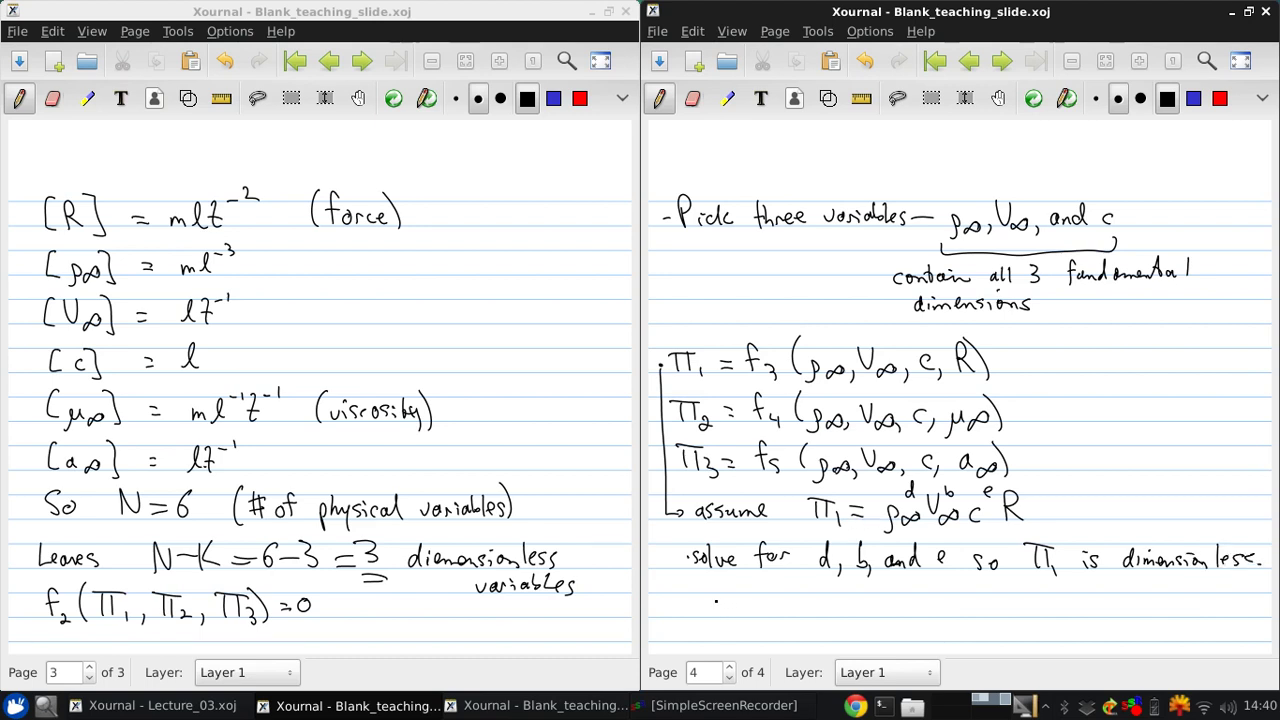
Step: Write the exponent results d = −1, b = −2, e = −2
mouse_move(683, 602)
left_mouse_down()
mouse_move(686, 616)
mouse_move(704, 606)
left_mouse_up()
left_click_drag(694, 612, 722, 610)
mouse_move(738, 593)
left_mouse_down()
mouse_move(750, 617)
mouse_move(846, 612)
left_mouse_up()
left_click(795, 612)
left_click(864, 61)
left_click_drag(858, 614, 896, 603)
left_click_drag(886, 610, 896, 610)
left_click_drag(902, 607, 960, 602)
left_click(952, 606)
Step: Write the result ⇒ Π₁ = R/(ρ∞V∞²c²) with a straight fraction bar
left_click_drag(948, 609, 980, 617)
mouse_move(988, 600)
left_mouse_down()
mouse_move(988, 615)
mouse_move(1000, 596)
mouse_move(999, 625)
left_mouse_up()
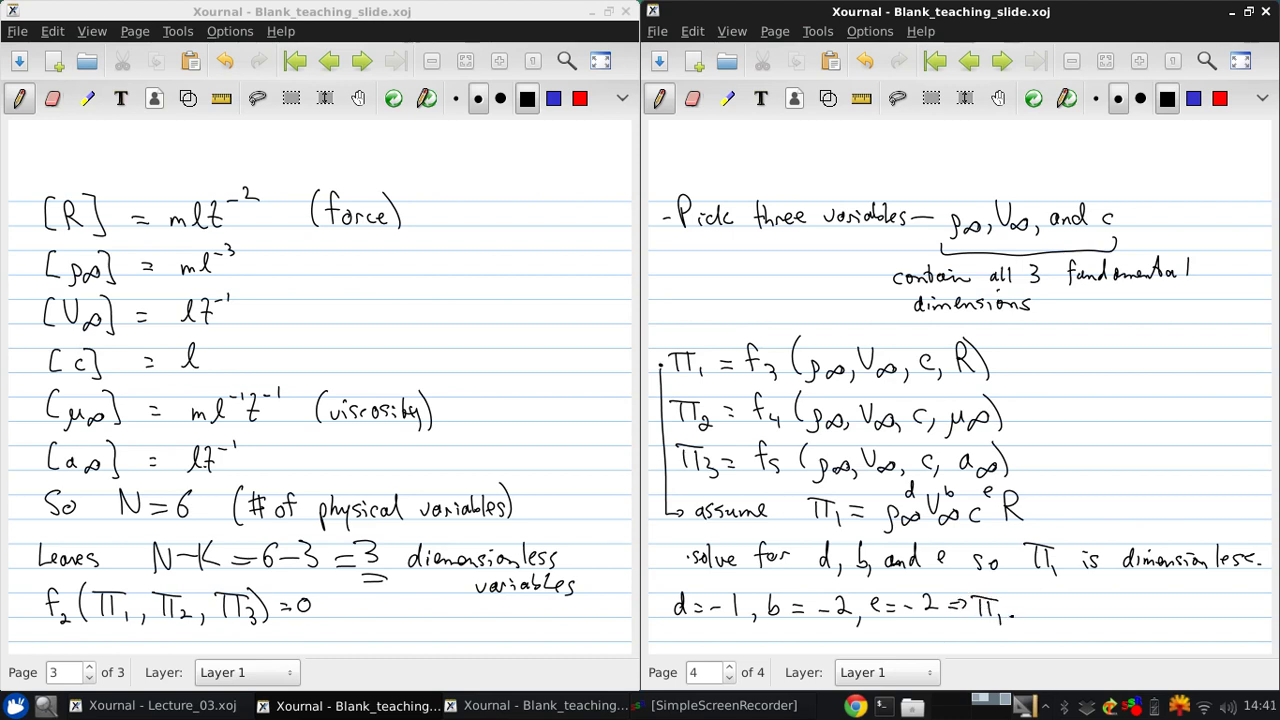
left_click_drag(1073, 600, 1145, 620)
left_click(864, 61)
left_click_drag(1030, 616, 1146, 616)
mouse_move(1040, 630)
left_mouse_down()
mouse_move(1035, 651)
mouse_move(1048, 632)
left_mouse_up()
mouse_move(1066, 639)
left_mouse_down()
mouse_move(1086, 627)
mouse_move(1102, 640)
mouse_move(1104, 627)
mouse_move(1124, 644)
mouse_move(1141, 631)
left_mouse_up()
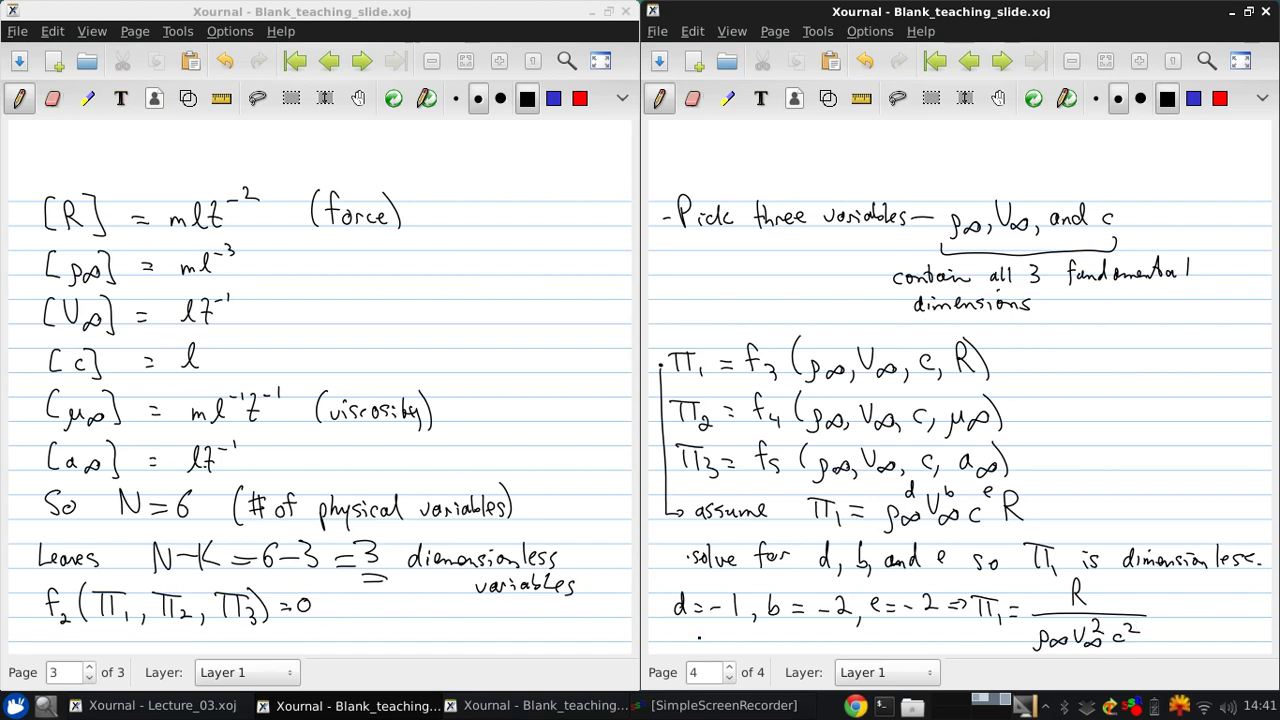
Step: Swap windows, Π₁ derivation left and dimension list right, then append blank page 4
double_click(724, 14)
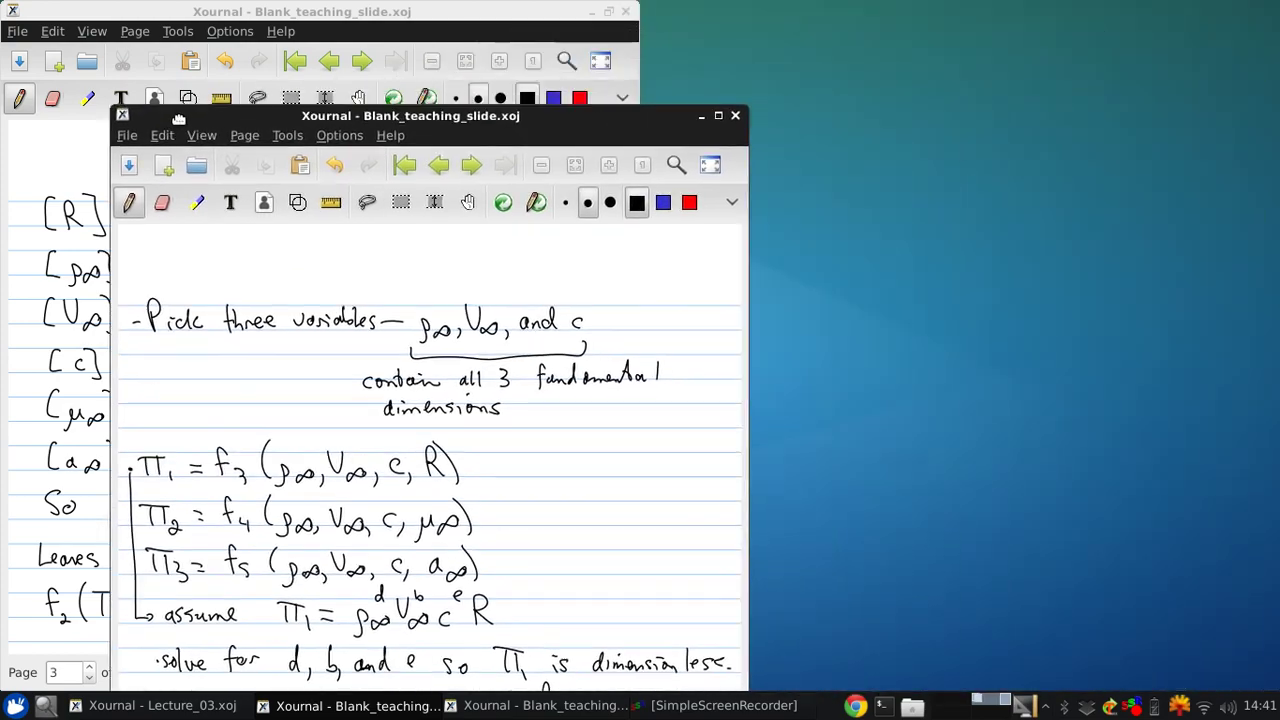
left_click_drag(270, 20, 1274, 268)
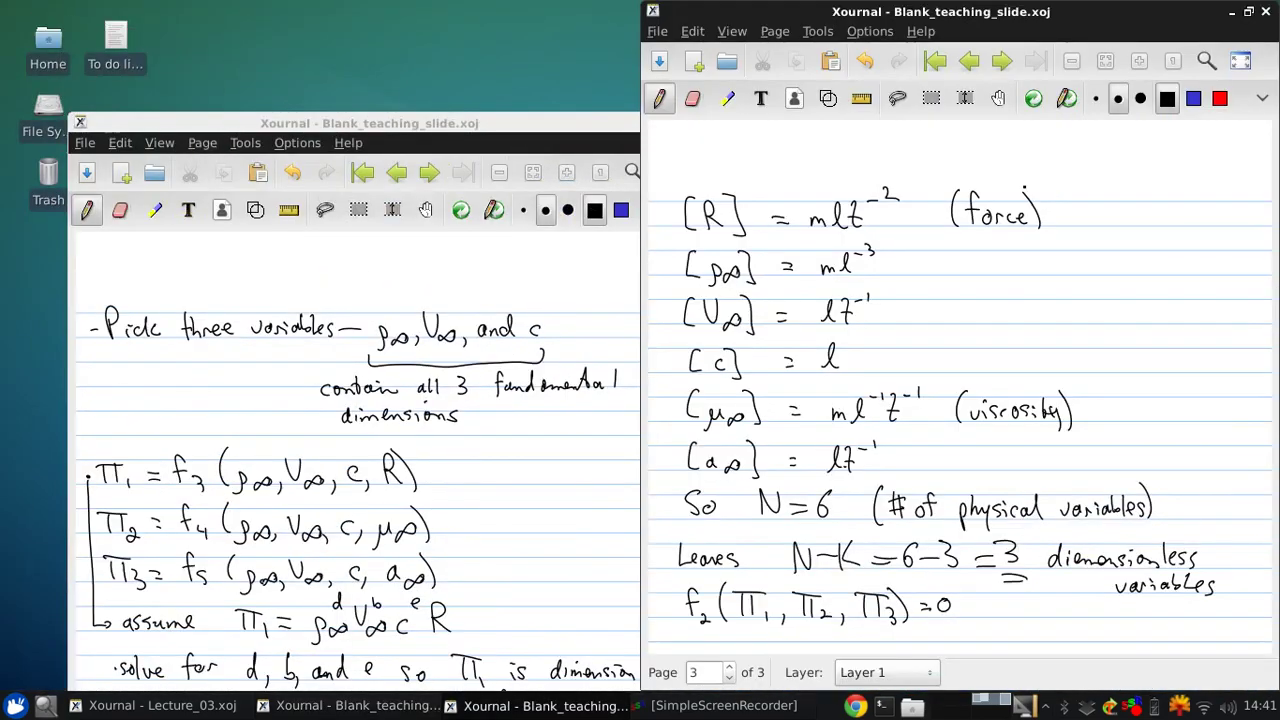
left_click(491, 133)
left_click_drag(491, 133, 4, 22)
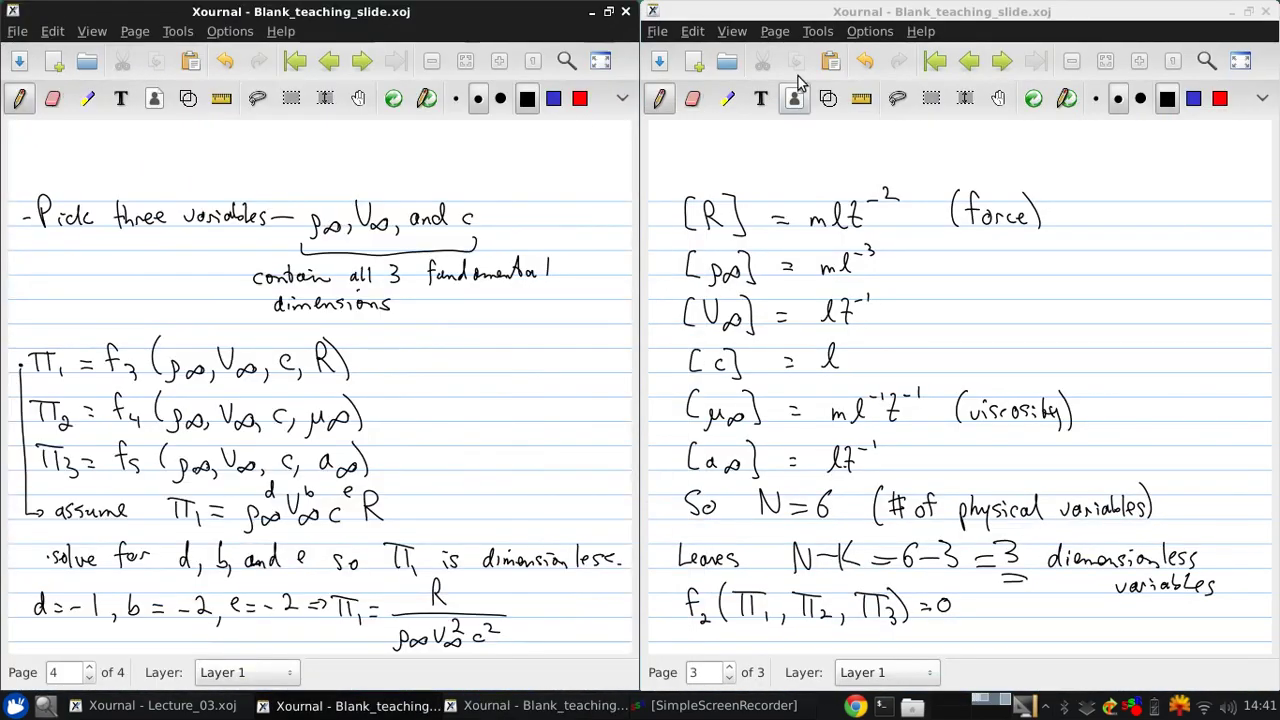
left_click(776, 31)
left_click(800, 96)
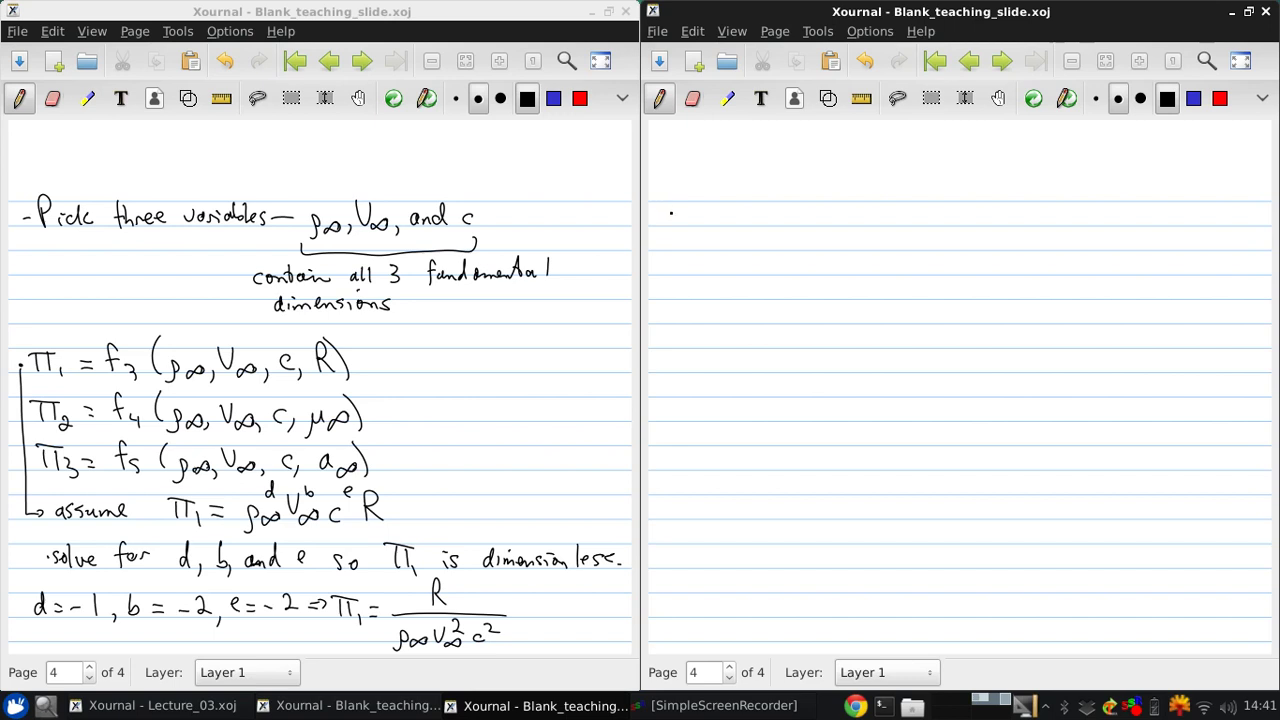
Step: Write 'c² is an area → can replace with' at the top of page 4
left_click_drag(677, 211, 676, 222)
mouse_move(676, 201)
left_mouse_down()
mouse_move(713, 223)
mouse_move(746, 204)
mouse_move(758, 224)
mouse_move(984, 216)
left_mouse_up()
left_click(953, 224)
left_click_drag(979, 211, 1008, 226)
left_click_drag(1015, 218, 1022, 226)
left_click_drag(1045, 216, 1066, 236)
left_click_drag(1064, 218, 1084, 226)
left_click_drag(1092, 217, 1099, 226)
left_click_drag(1104, 222, 1182, 226)
left_click_drag(1174, 212, 1188, 212)
left_click_drag(1188, 204, 1198, 230)
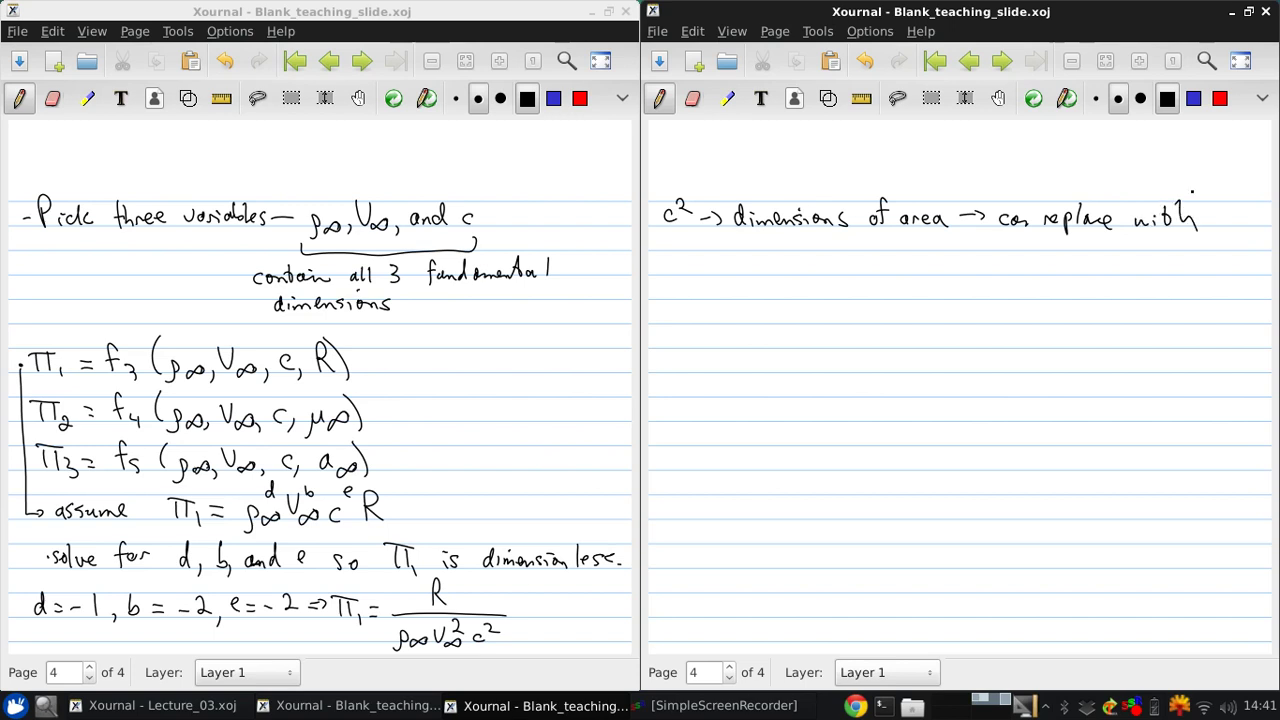
Step: Add 'any useful area' → 'wing planform area' and sketch an aircraft outline at right
mouse_move(745, 242)
left_mouse_down()
mouse_move(770, 261)
mouse_move(832, 251)
left_mouse_up()
mouse_move(840, 232)
left_mouse_down()
mouse_move(834, 254)
mouse_move(850, 251)
left_mouse_up()
mouse_move(854, 231)
left_mouse_down()
mouse_move(855, 251)
mouse_move(896, 250)
left_mouse_up()
left_click_drag(899, 250, 930, 250)
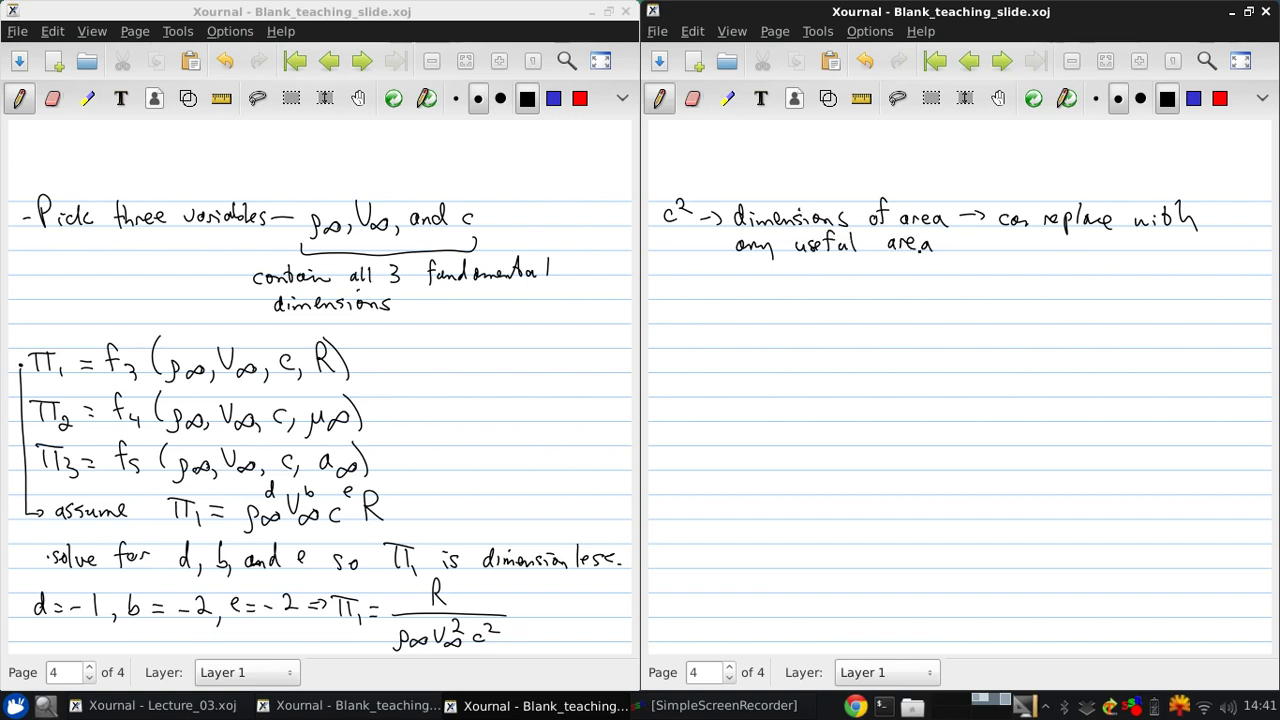
mouse_move(745, 267)
left_mouse_down()
mouse_move(816, 309)
mouse_move(864, 296)
left_mouse_up()
mouse_move(867, 280)
left_mouse_down()
mouse_move(871, 298)
mouse_move(890, 298)
left_mouse_up()
mouse_move(897, 276)
left_mouse_down()
mouse_move(896, 298)
mouse_move(901, 289)
left_mouse_up()
left_click_drag(902, 290, 979, 297)
left_click_drag(978, 290, 993, 295)
left_click_drag(995, 290, 1020, 297)
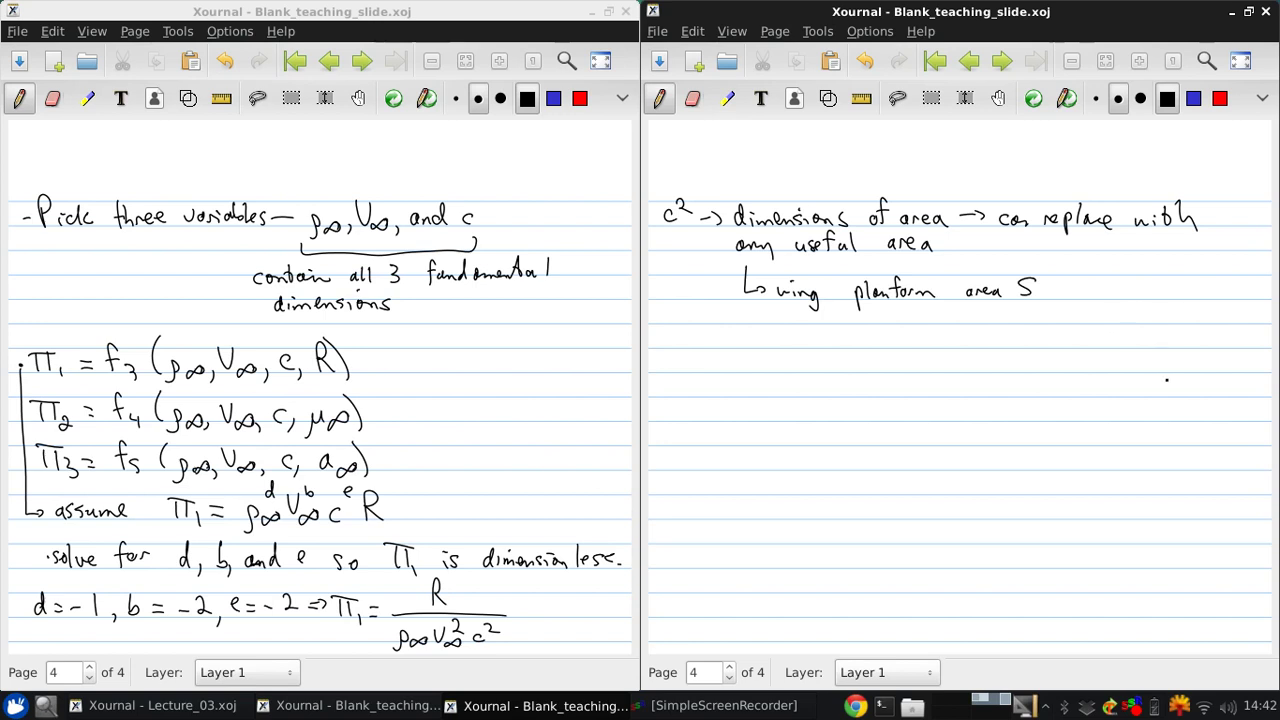
mouse_move(1166, 379)
left_mouse_down()
mouse_move(1143, 254)
mouse_move(1148, 356)
mouse_move(1162, 410)
mouse_move(1166, 381)
mouse_move(1158, 403)
mouse_move(1184, 384)
mouse_move(1173, 404)
left_mouse_up()
mouse_move(1141, 309)
left_mouse_down()
mouse_move(1070, 313)
mouse_move(1146, 333)
mouse_move(1236, 307)
mouse_move(1210, 338)
mouse_move(1170, 336)
mouse_move(1258, 316)
mouse_move(1158, 336)
left_mouse_up()
Step: Remove the stray stroke, hatch the wing in red, and label it S in black
left_click(878, 65)
left_click(1219, 99)
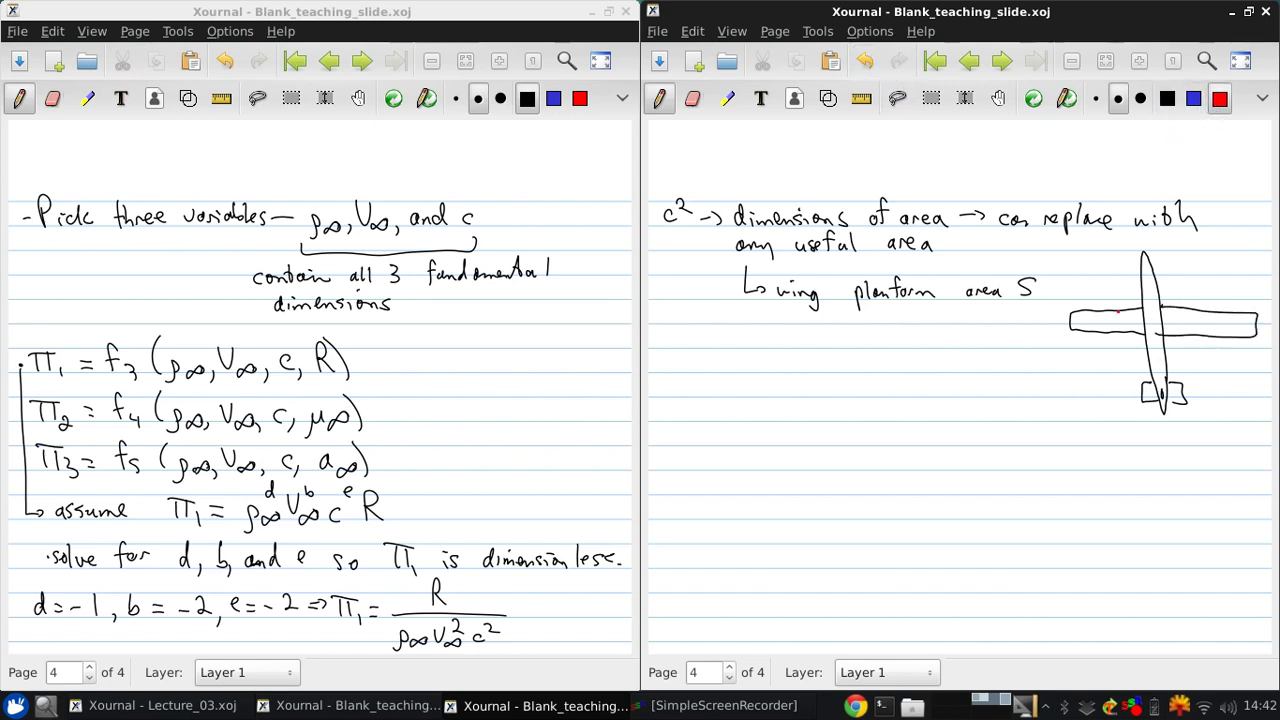
left_click_drag(1077, 318, 1268, 320)
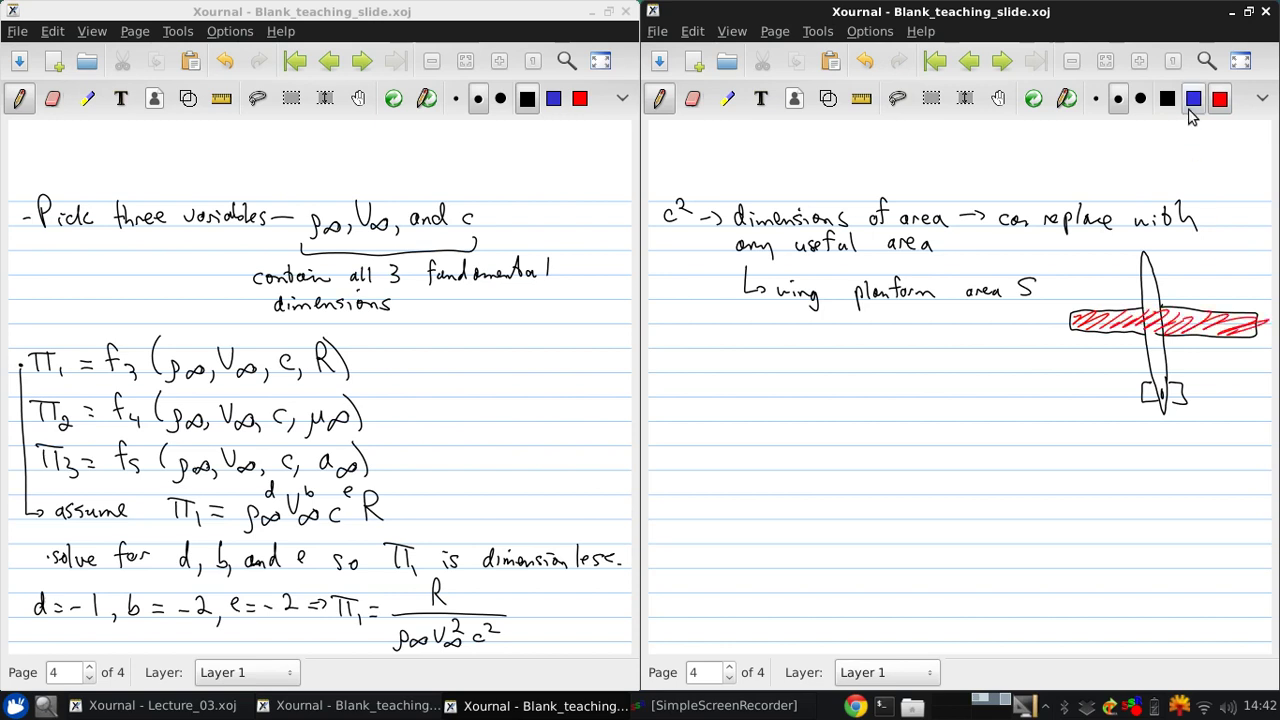
left_click(1167, 99)
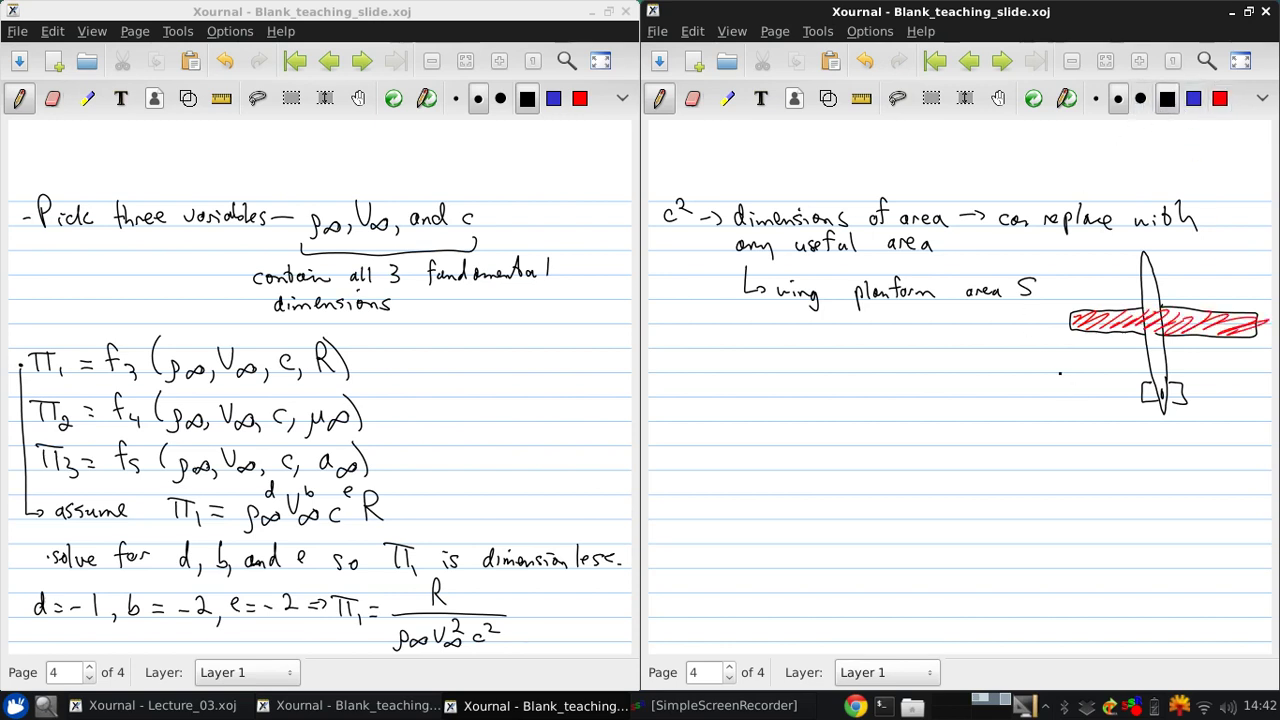
left_click_drag(1105, 323, 1087, 384)
Step: Write the underlined note 'multiplying by constants OK'
mouse_move(716, 346)
left_mouse_down()
mouse_move(726, 336)
mouse_move(742, 348)
mouse_move(751, 326)
mouse_move(754, 350)
mouse_move(796, 364)
mouse_move(818, 344)
mouse_move(826, 360)
mouse_move(860, 346)
left_mouse_up()
left_click_drag(860, 338, 866, 364)
left_click_drag(890, 338, 884, 350)
mouse_move(896, 338)
left_mouse_down()
mouse_move(912, 348)
mouse_move(928, 330)
mouse_move(960, 350)
left_mouse_up()
mouse_move(968, 336)
left_mouse_down()
mouse_move(956, 348)
mouse_move(1004, 346)
left_mouse_up()
mouse_move(1014, 330)
left_mouse_down()
mouse_move(1018, 350)
mouse_move(1029, 321)
left_mouse_up()
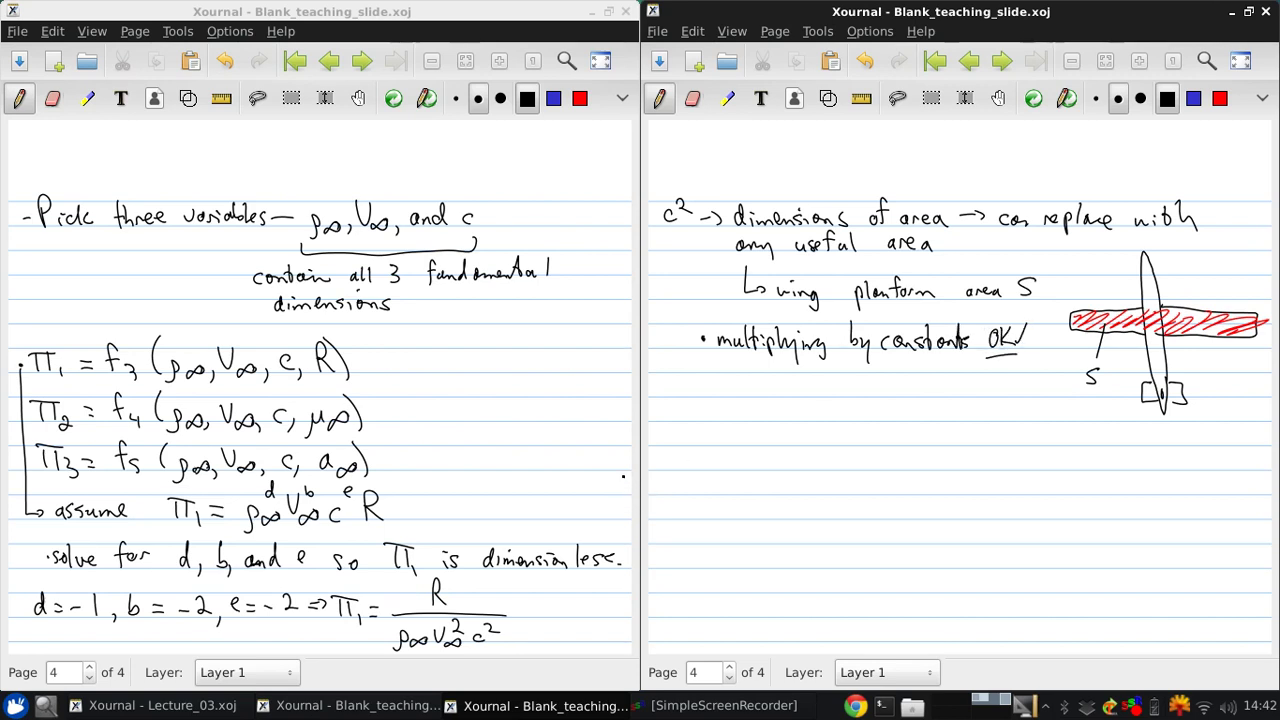
Step: Write 'So re-define Π₁ ≡ R/(½ρ∞V∞²S)'
mouse_move(676, 398)
left_mouse_down()
mouse_move(663, 418)
mouse_move(722, 416)
left_mouse_up()
left_click_drag(725, 412, 734, 412)
left_click_drag(741, 410, 742, 418)
mouse_move(746, 414)
left_mouse_down()
mouse_move(758, 412)
mouse_move(756, 436)
left_mouse_up()
left_click_drag(752, 414, 770, 420)
left_click_drag(774, 414, 839, 422)
mouse_move(822, 405)
left_mouse_down()
mouse_move(850, 399)
mouse_move(850, 430)
mouse_move(864, 406)
mouse_move(926, 424)
left_mouse_up()
left_click(860, 420)
mouse_move(926, 398)
left_mouse_down()
mouse_move(942, 424)
mouse_move(900, 433)
mouse_move(1010, 432)
left_mouse_up()
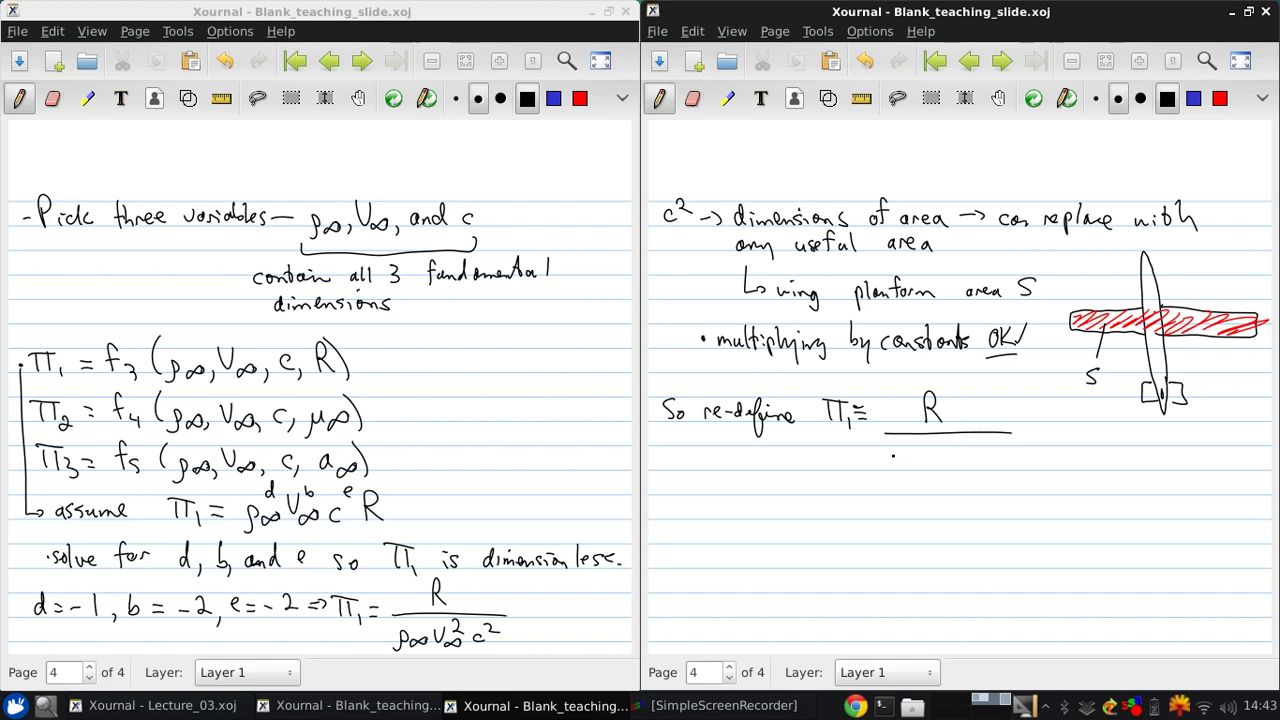
left_click_drag(893, 450, 897, 466)
left_click_drag(889, 471, 936, 468)
left_click_drag(938, 450, 985, 467)
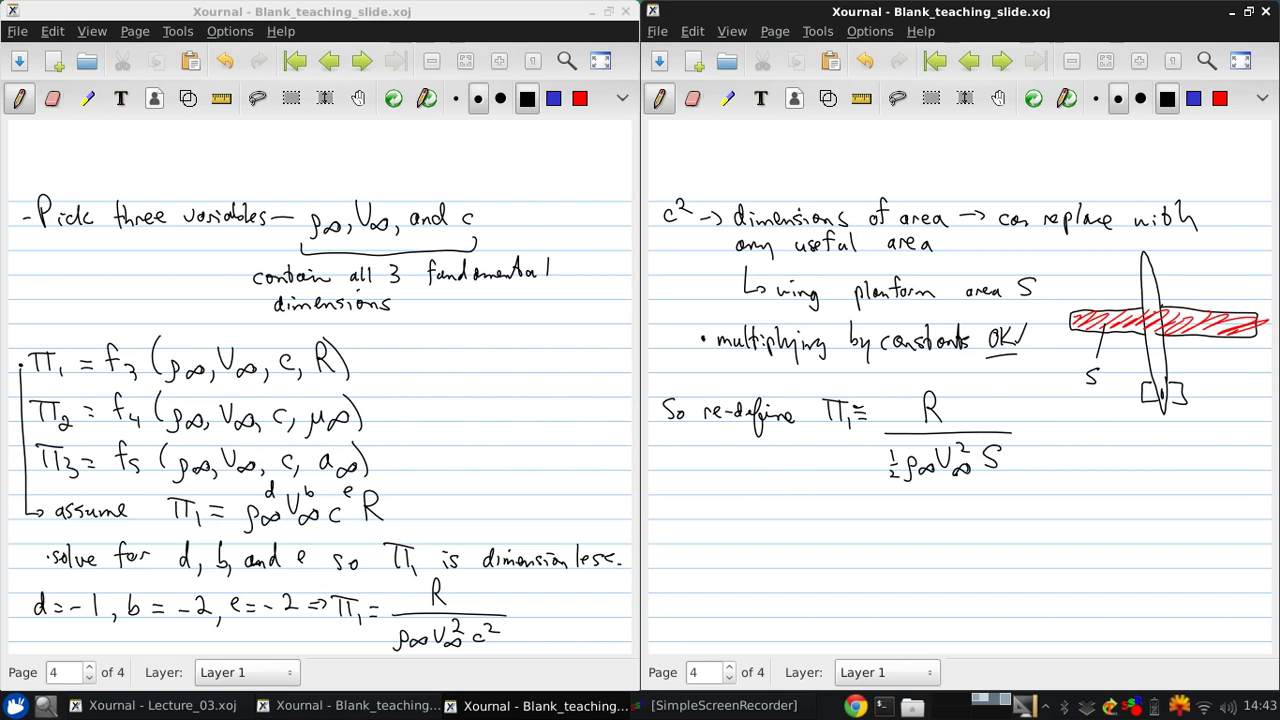
Step: Point an arrow at the fraction labelled 'force coefficient!'
left_click_drag(1047, 465, 1074, 480)
mouse_move(1045, 457)
left_mouse_down()
mouse_move(1086, 486)
mouse_move(1100, 475)
mouse_move(1128, 486)
left_mouse_up()
mouse_move(1130, 482)
left_mouse_down()
mouse_move(1079, 520)
mouse_move(1089, 510)
left_mouse_up()
left_click_drag(1096, 513, 1110, 520)
mouse_move(1104, 505)
left_mouse_down()
mouse_move(1118, 502)
mouse_move(1123, 518)
left_mouse_up()
left_click_drag(1124, 510, 1136, 516)
left_click_drag(1152, 508, 1166, 506)
left_click_drag(1160, 512, 1180, 516)
mouse_move(1186, 492)
left_mouse_down()
mouse_move(1182, 516)
mouse_move(1201, 502)
left_mouse_up()
left_click(1200, 512)
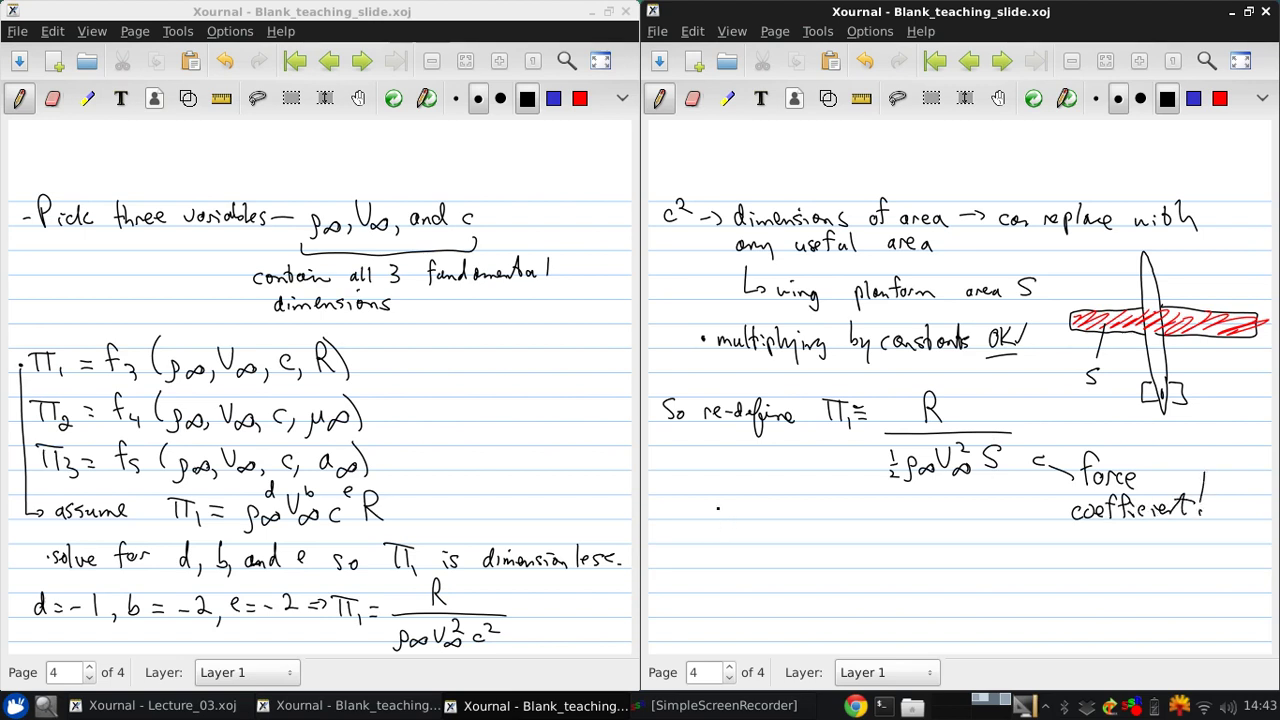
Step: Write C_R = Π₁ and begin the next line with 'Then'
mouse_move(694, 521)
left_mouse_down()
mouse_move(703, 550)
mouse_move(738, 527)
mouse_move(766, 538)
left_mouse_up()
left_click_drag(744, 520, 784, 517)
left_click_drag(783, 538, 786, 548)
left_click_drag(675, 571, 676, 592)
mouse_move(682, 568)
left_mouse_down()
mouse_move(686, 594)
mouse_move(698, 590)
left_mouse_up()
left_click_drag(692, 586, 740, 592)
Step: Write Π₂ = ρ∞^h V∞ c^i μ∞^j ⇒ Π₂ = ρ∞V∞c/μ ≡ Re
mouse_move(751, 570)
left_mouse_down()
mouse_move(753, 592)
mouse_move(756, 569)
mouse_move(775, 598)
mouse_move(793, 586)
mouse_move(830, 596)
mouse_move(858, 564)
mouse_move(862, 598)
mouse_move(880, 590)
left_mouse_up()
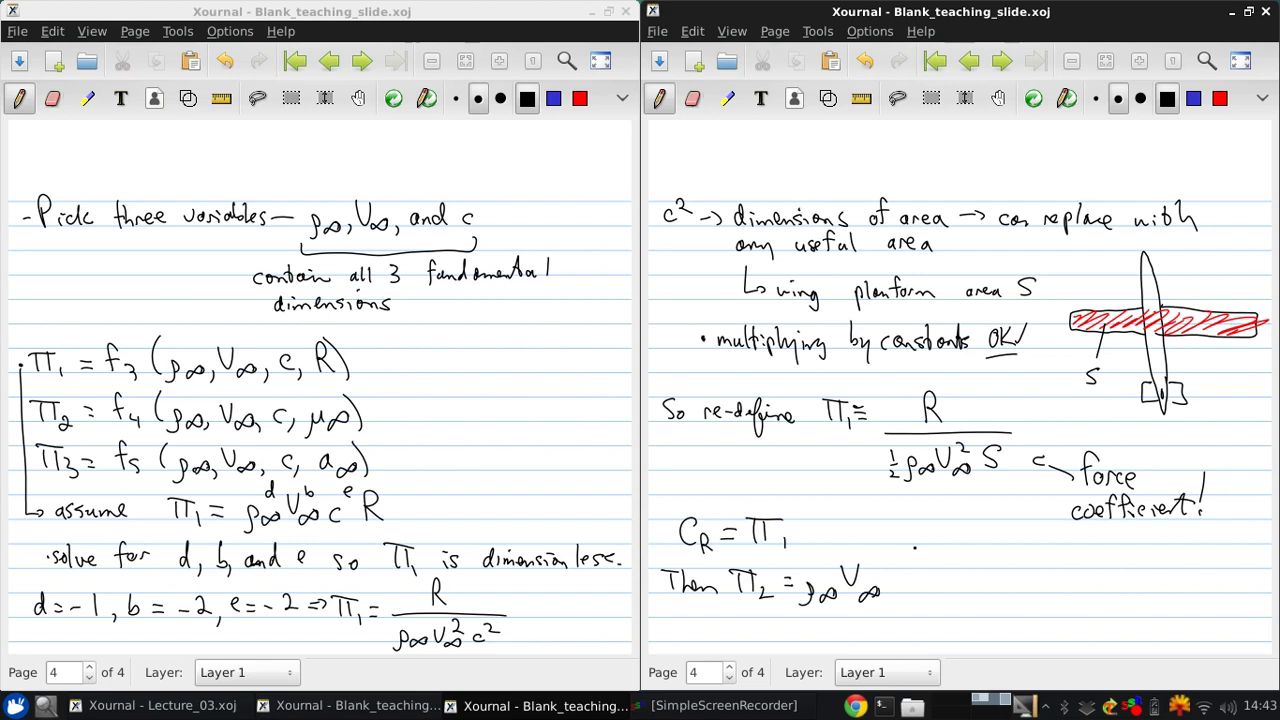
mouse_move(869, 542)
left_mouse_down()
mouse_move(906, 594)
mouse_move(921, 566)
mouse_move(962, 598)
left_mouse_up()
mouse_move(947, 558)
left_mouse_down()
mouse_move(944, 576)
mouse_move(996, 586)
mouse_move(1016, 572)
left_mouse_up()
mouse_move(1016, 576)
left_mouse_down()
mouse_move(1034, 596)
mouse_move(1051, 578)
mouse_move(1100, 588)
mouse_move(1086, 592)
left_mouse_up()
left_click(1040, 595)
mouse_move(1103, 567)
left_mouse_down()
mouse_move(1110, 590)
mouse_move(1118, 571)
left_mouse_up()
mouse_move(1120, 596)
left_mouse_down()
mouse_move(1137, 584)
mouse_move(1148, 594)
left_mouse_up()
left_click_drag(1066, 604, 1164, 602)
mouse_move(1088, 638)
left_mouse_down()
mouse_move(1116, 610)
mouse_move(1190, 604)
mouse_move(1192, 588)
mouse_move(1207, 608)
mouse_move(1240, 604)
left_mouse_up()
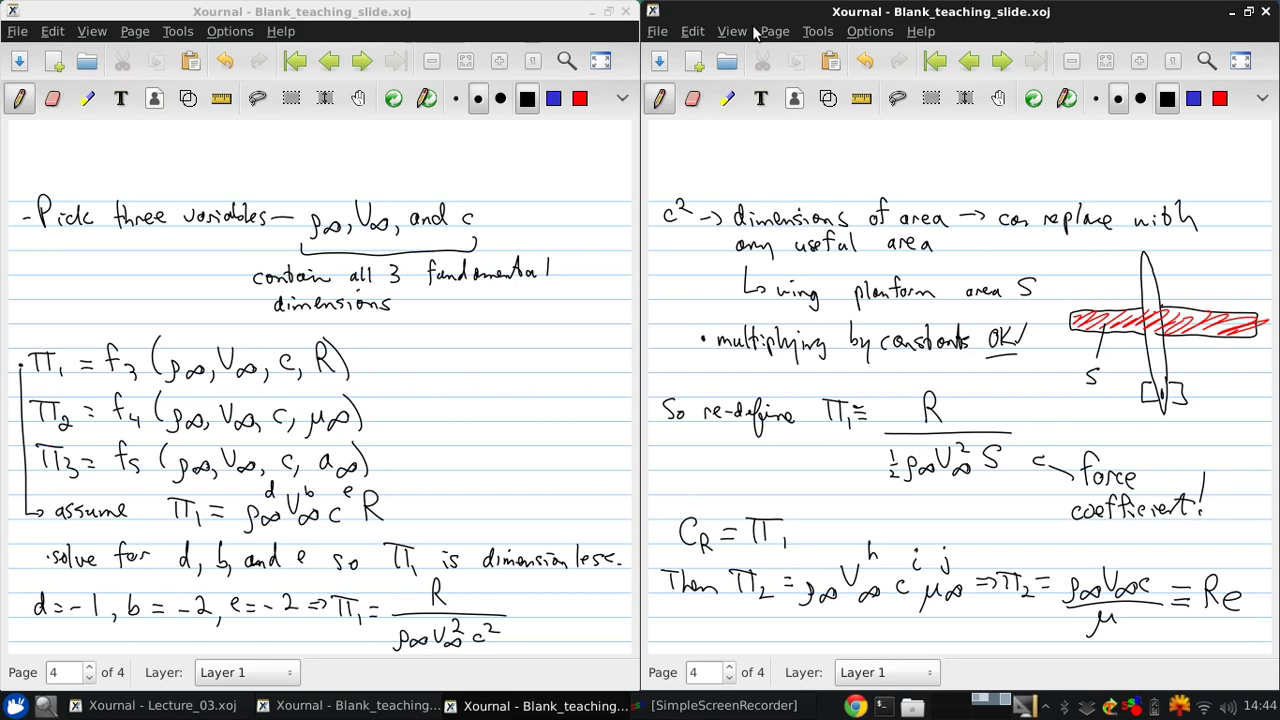
Step: Swap the two notes windows' halves and append a blank page 5 on the right
left_click_drag(748, 18, 10, 194)
left_click_drag(228, 14, 1275, 118)
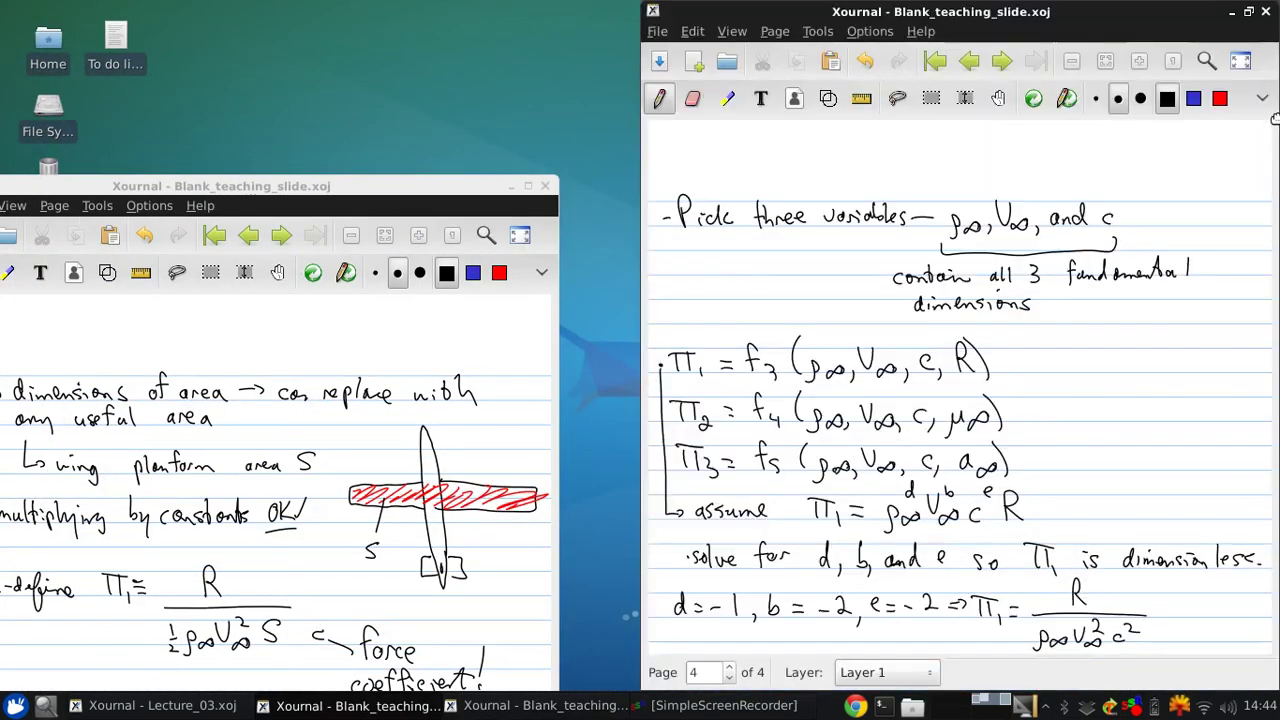
left_click_drag(352, 192, 5, 165)
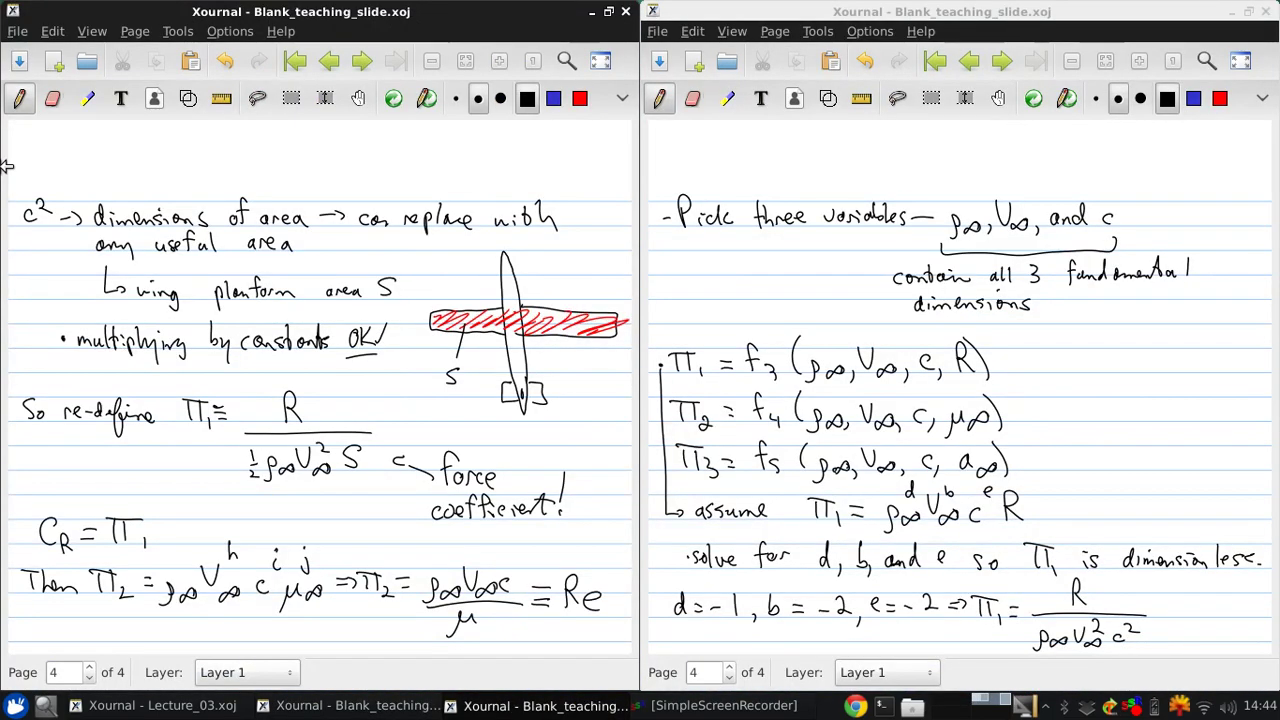
left_click(776, 33)
left_click(786, 97)
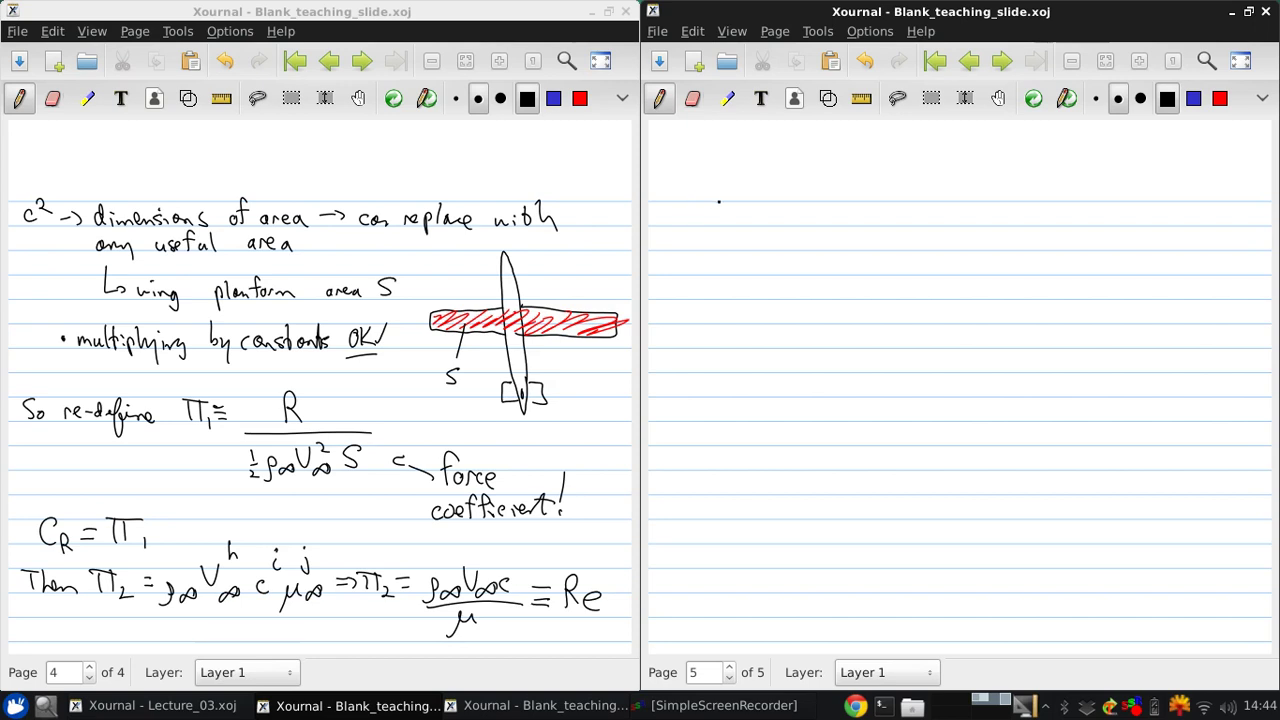
Step: Write 'Then Π₃ = V∞ ρ∞^k c^r a∞^s' at the top of page 5
mouse_move(672, 203)
left_mouse_down()
mouse_move(696, 202)
mouse_move(687, 225)
left_mouse_up()
left_click_drag(698, 200, 716, 222)
left_click_drag(718, 216, 768, 228)
left_click_drag(763, 212, 758, 564)
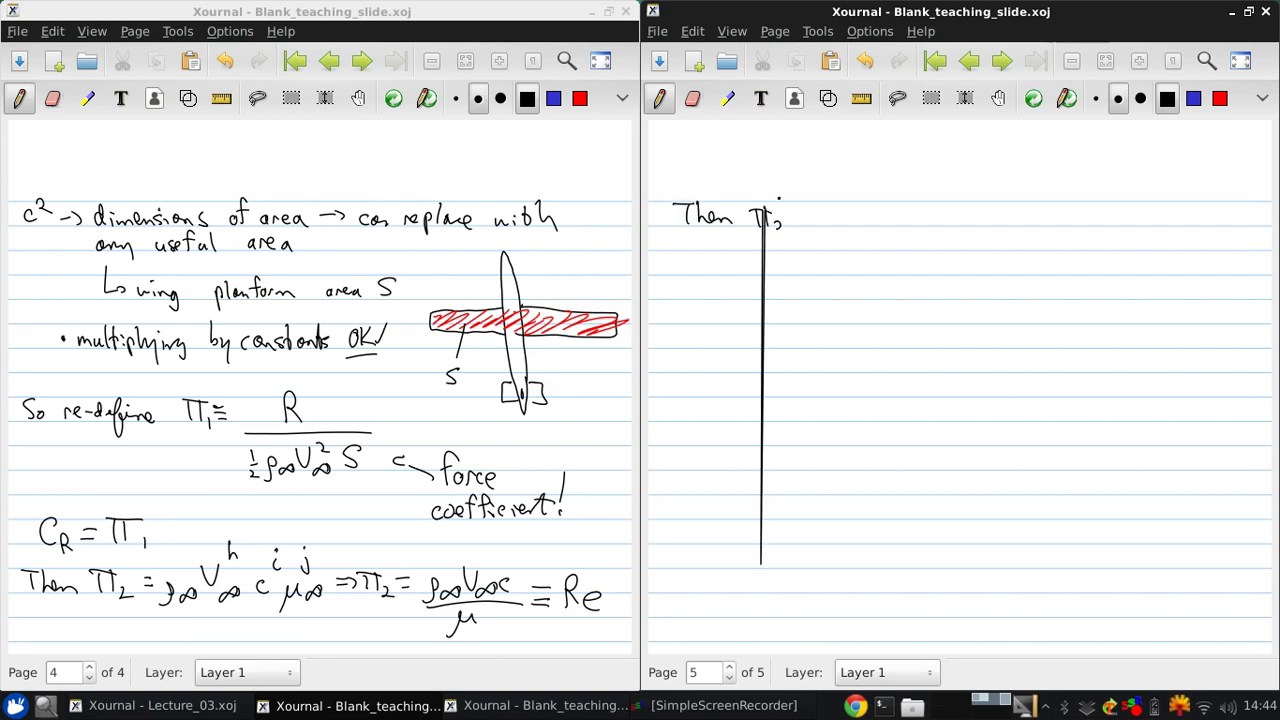
left_click(858, 66)
mouse_move(756, 206)
left_mouse_down()
mouse_move(778, 204)
mouse_move(774, 234)
mouse_move(856, 200)
mouse_move(872, 236)
mouse_move(897, 212)
mouse_move(904, 224)
left_mouse_up()
mouse_move(925, 225)
left_mouse_down()
mouse_move(912, 230)
mouse_move(930, 228)
left_mouse_up()
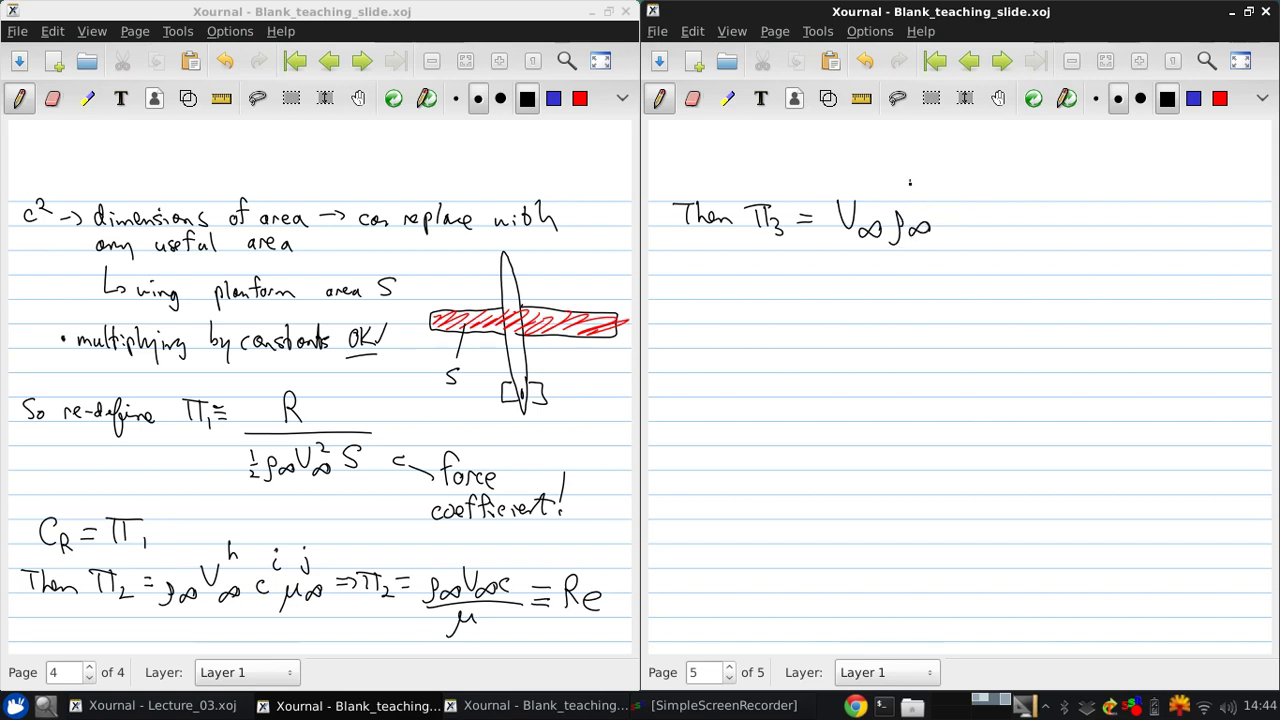
left_click_drag(910, 181, 910, 201)
mouse_move(920, 185)
left_mouse_down()
mouse_move(948, 227)
mouse_move(967, 187)
mouse_move(990, 224)
mouse_move(1022, 226)
left_mouse_up()
left_click(1039, 197)
left_click_drag(1000, 184, 992, 199)
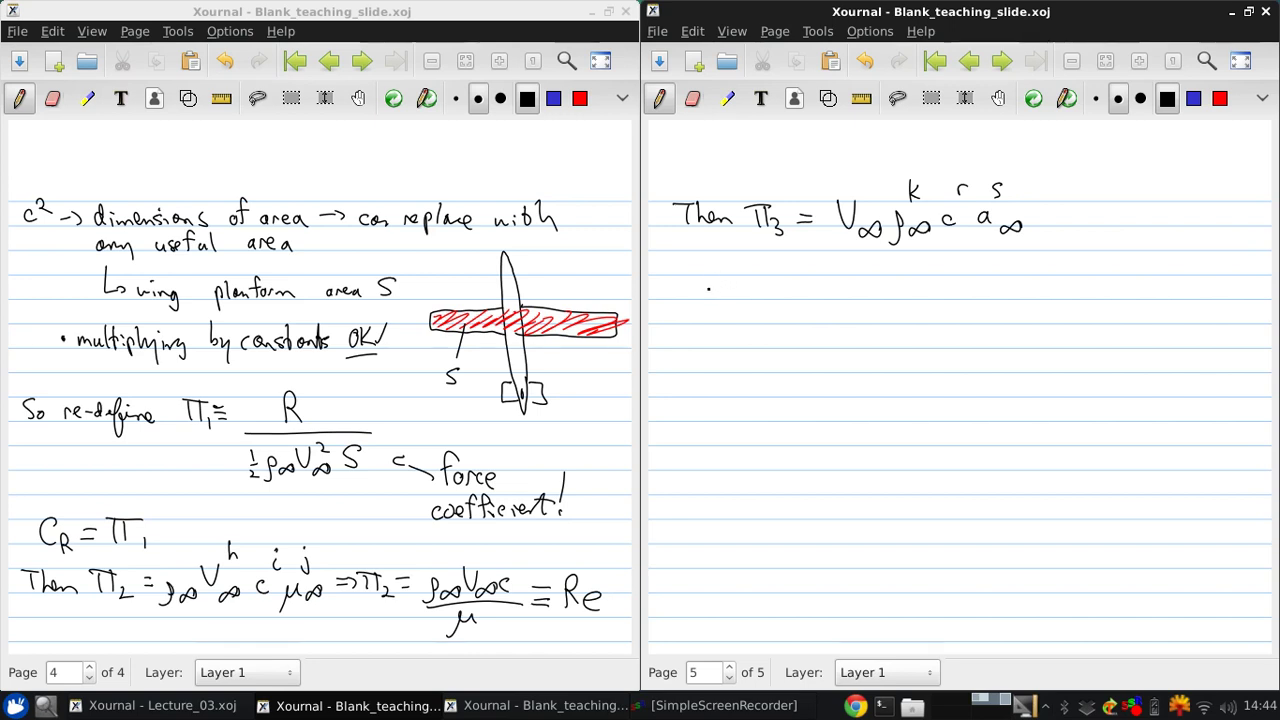
Step: Write ⇒ Π₃ = V∞/a∞ ≡ M∞ on the line below
left_click_drag(704, 284, 721, 284)
left_click_drag(704, 290, 760, 283)
left_click_drag(760, 290, 761, 310)
left_click(783, 296)
mouse_move(820, 274)
left_mouse_down()
mouse_move(858, 292)
mouse_move(818, 306)
mouse_move(840, 330)
mouse_move(900, 291)
left_mouse_up()
left_click_drag(882, 298, 902, 297)
mouse_move(908, 291)
left_mouse_down()
mouse_move(943, 290)
mouse_move(902, 286)
left_mouse_up()
left_click(864, 61)
left_click(864, 61)
left_click_drag(881, 310, 978, 302)
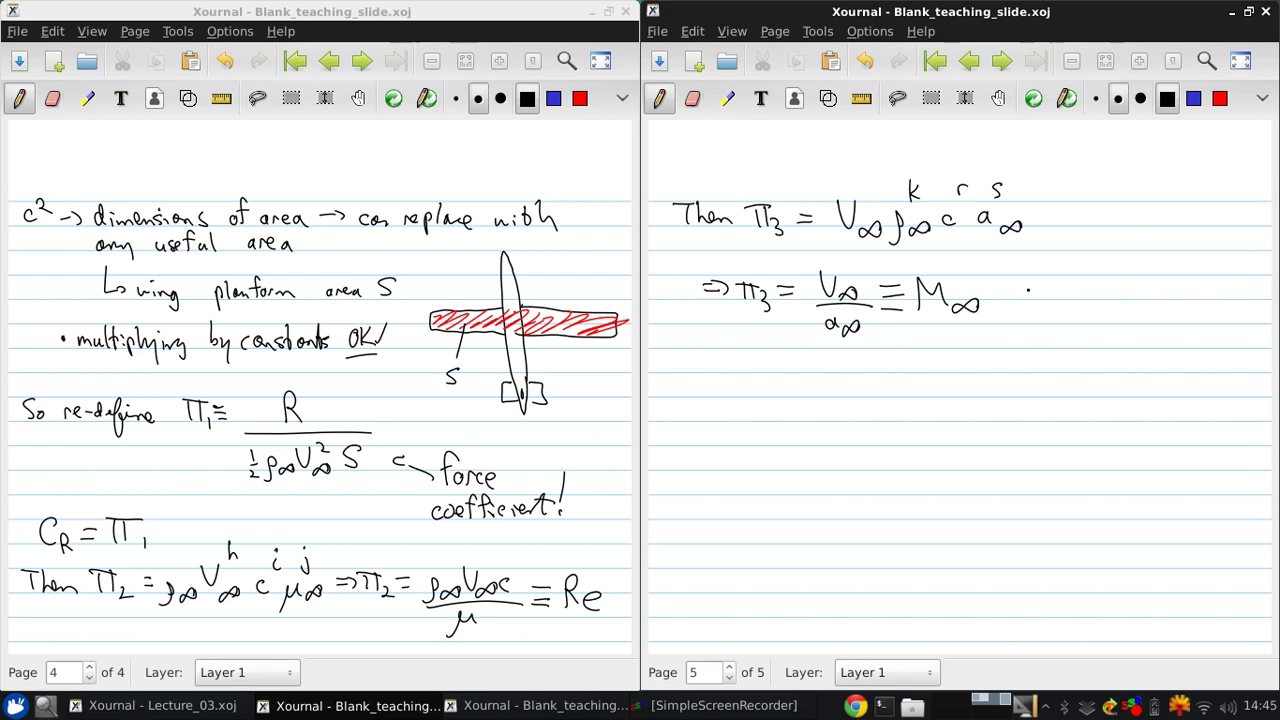
Step: Annotate M∞ with an arrow and 'free-stream Mach number'
mouse_move(1026, 283)
left_mouse_down()
mouse_move(1124, 298)
mouse_move(1144, 286)
left_mouse_up()
mouse_move(1106, 284)
left_mouse_down()
mouse_move(1156, 284)
mouse_move(1190, 296)
mouse_move(1146, 286)
mouse_move(1156, 298)
mouse_move(1182, 300)
left_mouse_up()
key("ctrl+z")
key("ctrl+z")
key("ctrl+z")
mouse_move(1052, 340)
left_mouse_down()
mouse_move(1056, 312)
mouse_move(1072, 340)
left_mouse_up()
mouse_move(1084, 328)
left_mouse_down()
mouse_move(1080, 338)
mouse_move(1186, 342)
left_mouse_up()
mouse_move(1192, 320)
left_mouse_down()
mouse_move(1192, 334)
mouse_move(1216, 342)
left_mouse_up()
left_click_drag(1218, 342, 1230, 334)
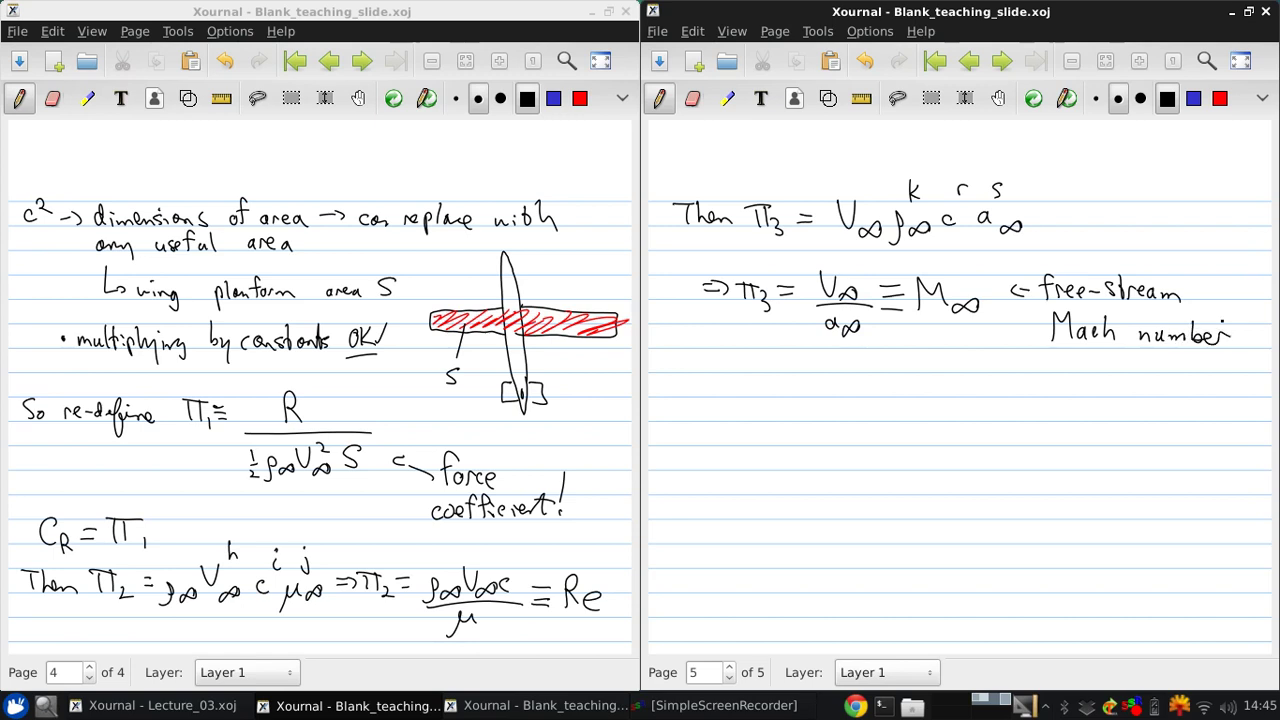
Step: Write 'So now, get:' and begin C_R = f6( beneath it
left_click_drag(684, 373, 667, 393)
left_click_drag(692, 385, 734, 397)
mouse_move(740, 391)
left_mouse_down()
mouse_move(797, 408)
mouse_move(814, 393)
left_mouse_up()
left_click(780, 386)
mouse_move(818, 376)
left_mouse_down()
mouse_move(820, 398)
mouse_move(826, 386)
left_mouse_up()
mouse_move(912, 402)
left_mouse_down()
mouse_move(908, 422)
mouse_move(922, 430)
mouse_move(948, 418)
left_mouse_up()
left_click_drag(936, 408, 969, 426)
mouse_move(962, 410)
left_mouse_down()
mouse_move(986, 426)
mouse_move(1018, 422)
left_mouse_up()
Step: Finish C_R = f6(Re, M∞), box it with a clean rectangle, and start 'Now' below
mouse_move(1018, 396)
left_mouse_down()
mouse_move(1034, 420)
mouse_move(1077, 398)
mouse_move(1083, 420)
mouse_move(1104, 428)
left_mouse_up()
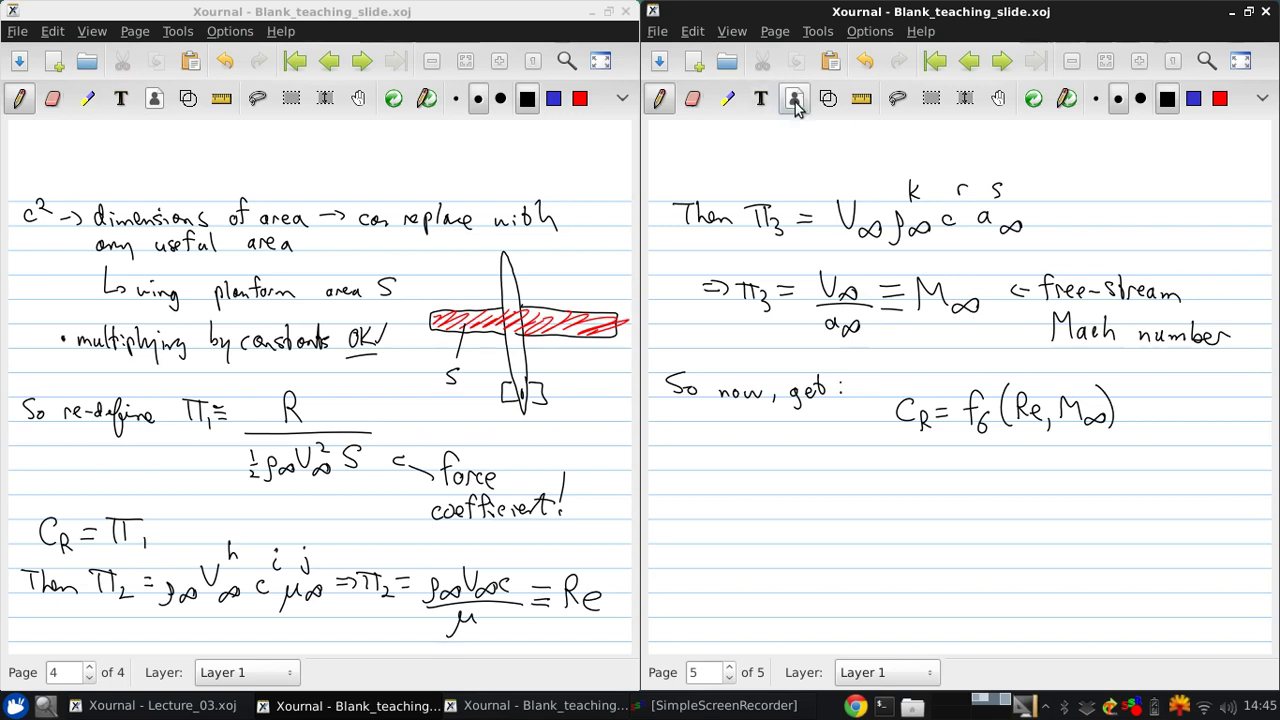
left_click(828, 98)
mouse_move(882, 379)
left_mouse_down()
mouse_move(1100, 381)
mouse_move(1136, 396)
mouse_move(1010, 460)
mouse_move(878, 380)
left_mouse_up()
left_click(828, 98)
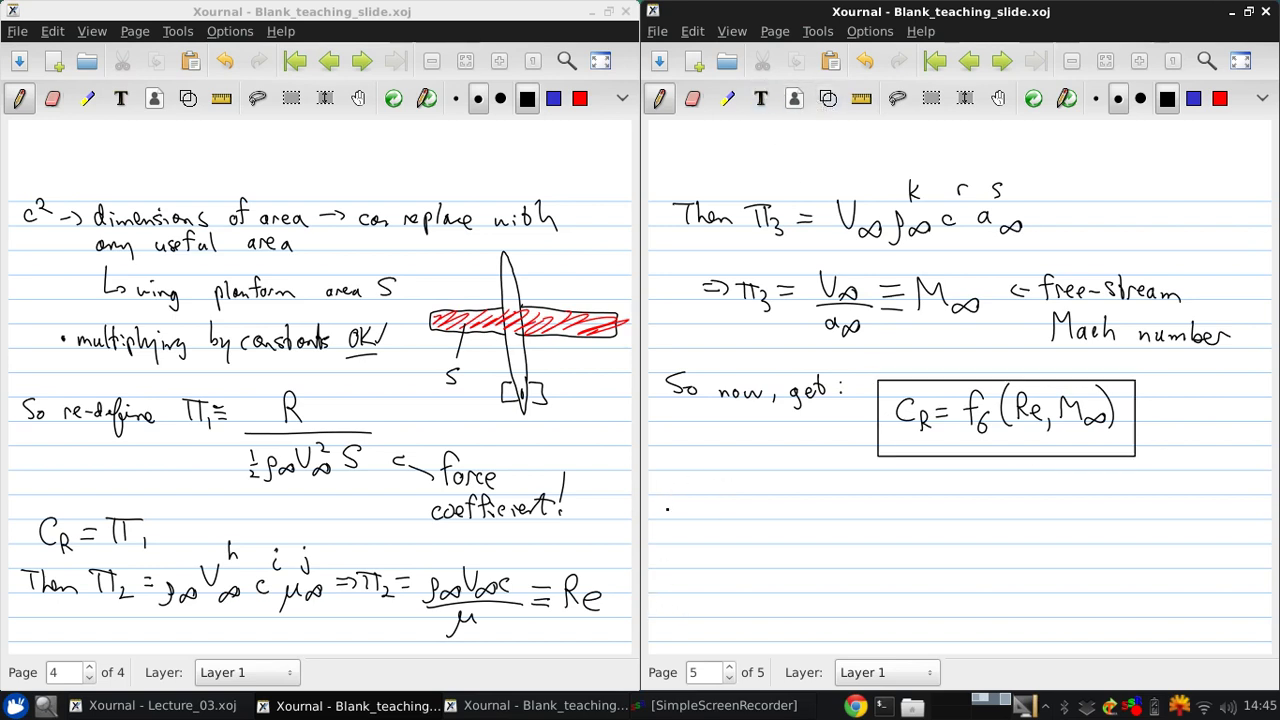
mouse_move(667, 514)
left_mouse_down()
mouse_move(684, 489)
mouse_move(698, 505)
mouse_move(772, 516)
mouse_move(816, 516)
mouse_move(835, 492)
mouse_move(862, 506)
left_mouse_up()
Step: Handwrite 'needing map R to 5 other parameters,' after 'instead of' on page 5
mouse_move(876, 492)
left_mouse_down()
mouse_move(868, 520)
mouse_move(922, 516)
left_mouse_up()
mouse_move(924, 512)
left_mouse_down()
mouse_move(932, 500)
mouse_move(932, 518)
left_mouse_up()
left_click_drag(935, 518, 956, 512)
mouse_move(958, 512)
left_mouse_down()
mouse_move(962, 534)
mouse_move(1030, 514)
left_mouse_up()
mouse_move(1058, 500)
left_mouse_down()
mouse_move(1058, 518)
mouse_move(1106, 519)
left_mouse_up()
left_click_drag(1099, 506, 1202, 520)
left_click_drag(1208, 494, 1218, 519)
left_click_drag(1216, 513, 1242, 510)
mouse_move(760, 532)
left_mouse_down()
mouse_move(762, 552)
mouse_move(770, 540)
left_mouse_up()
left_click_drag(778, 534, 852, 547)
left_click_drag(867, 537, 867, 539)
left_click_drag(867, 546, 900, 545)
Step: Finish with 'can instead map C_R to only 2 parameters!', underlining 'only 2'
left_click_drag(914, 536, 1008, 543)
mouse_move(1004, 532)
left_mouse_down()
mouse_move(1040, 540)
mouse_move(1048, 522)
mouse_move(1099, 535)
mouse_move(1114, 554)
left_mouse_up()
left_click_drag(1112, 536, 1126, 540)
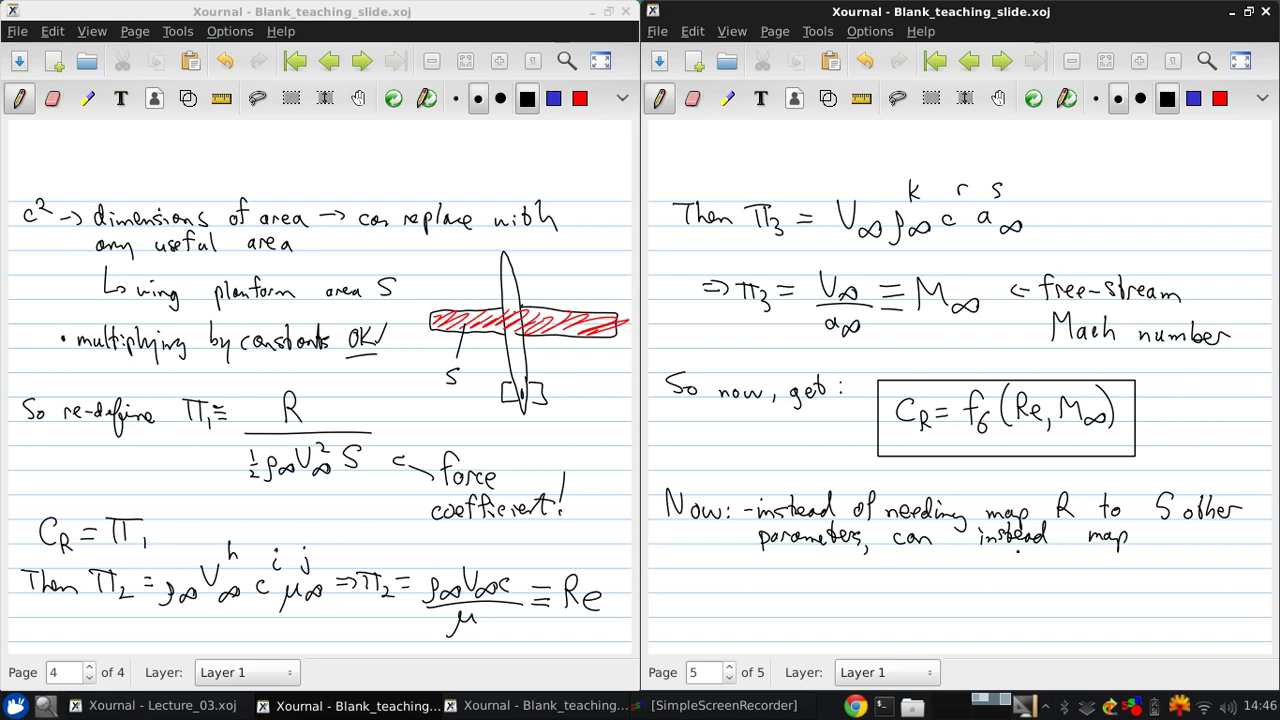
left_click_drag(788, 550, 786, 568)
left_click_drag(792, 558, 792, 572)
left_click_drag(792, 558, 826, 570)
left_click_drag(818, 558, 832, 557)
left_click_drag(838, 560, 884, 568)
mouse_move(890, 560)
left_mouse_down()
mouse_move(898, 586)
mouse_move(1004, 562)
left_mouse_up()
left_click_drag(1010, 562, 1036, 566)
mouse_move(1038, 548)
left_mouse_down()
mouse_move(1042, 570)
mouse_move(1066, 570)
left_mouse_up()
mouse_move(1068, 560)
left_mouse_down()
mouse_move(1076, 572)
mouse_move(1082, 562)
left_mouse_up()
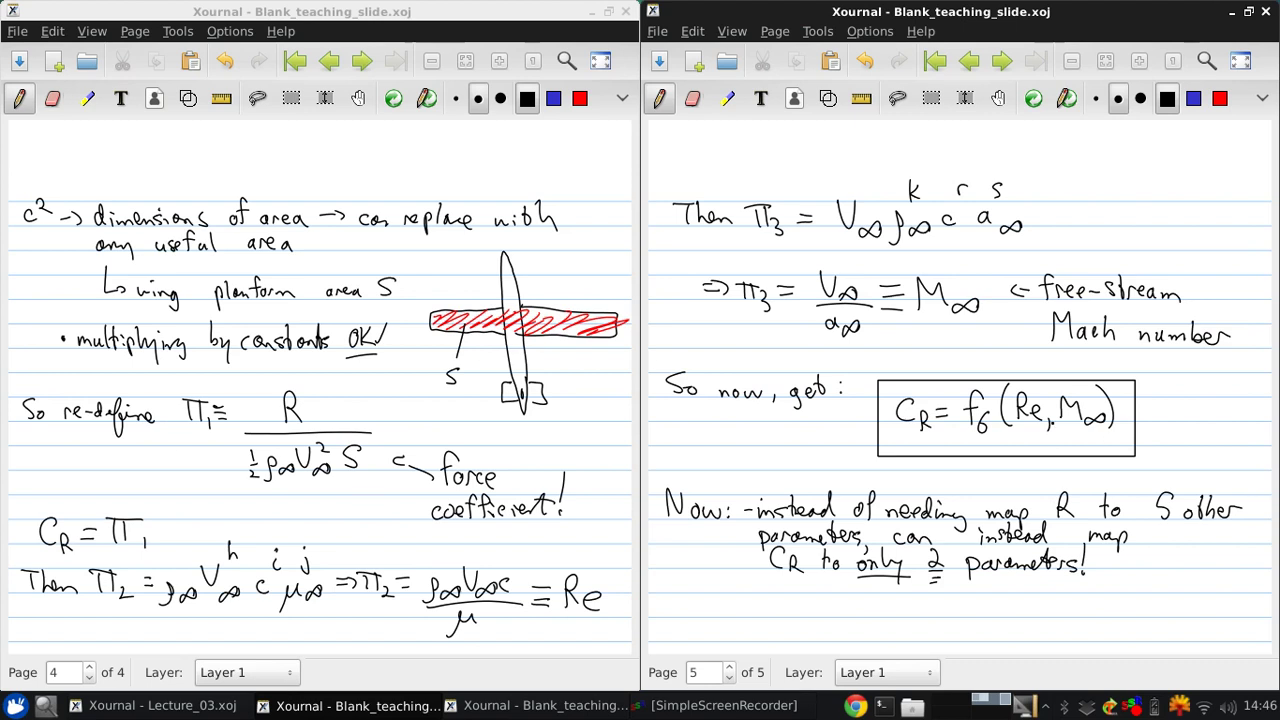
right_click(1136, 705)
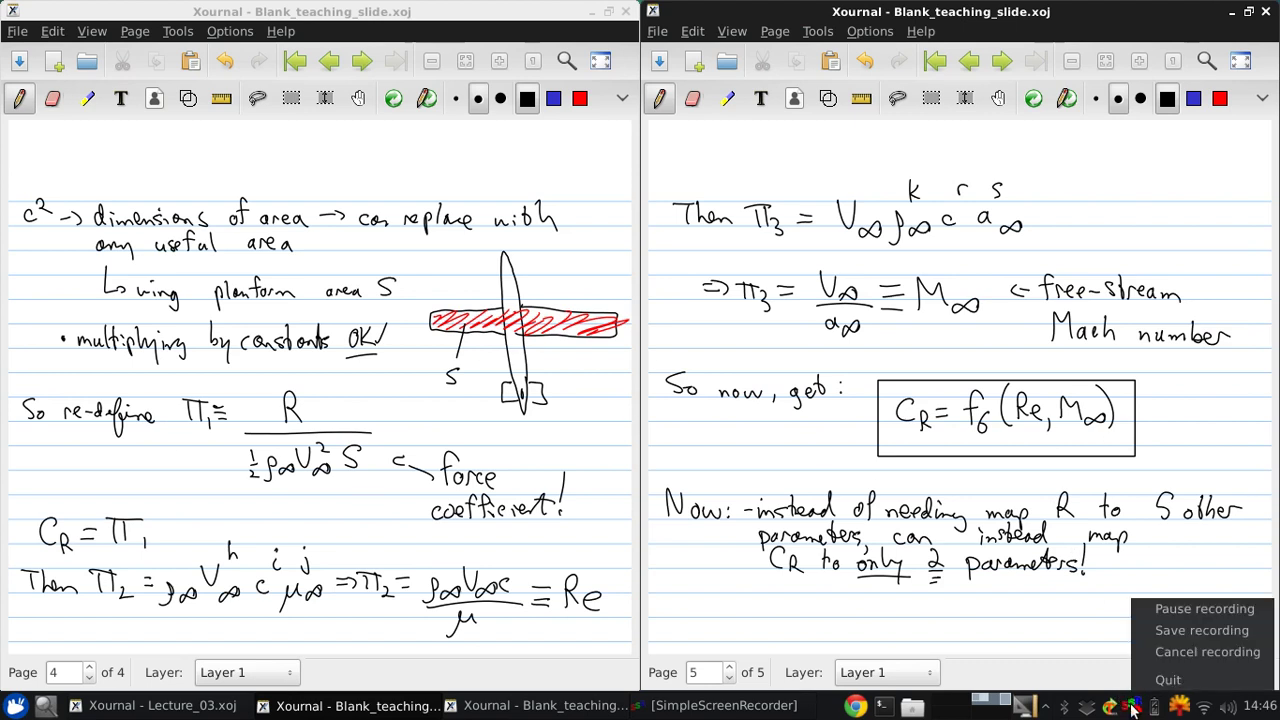